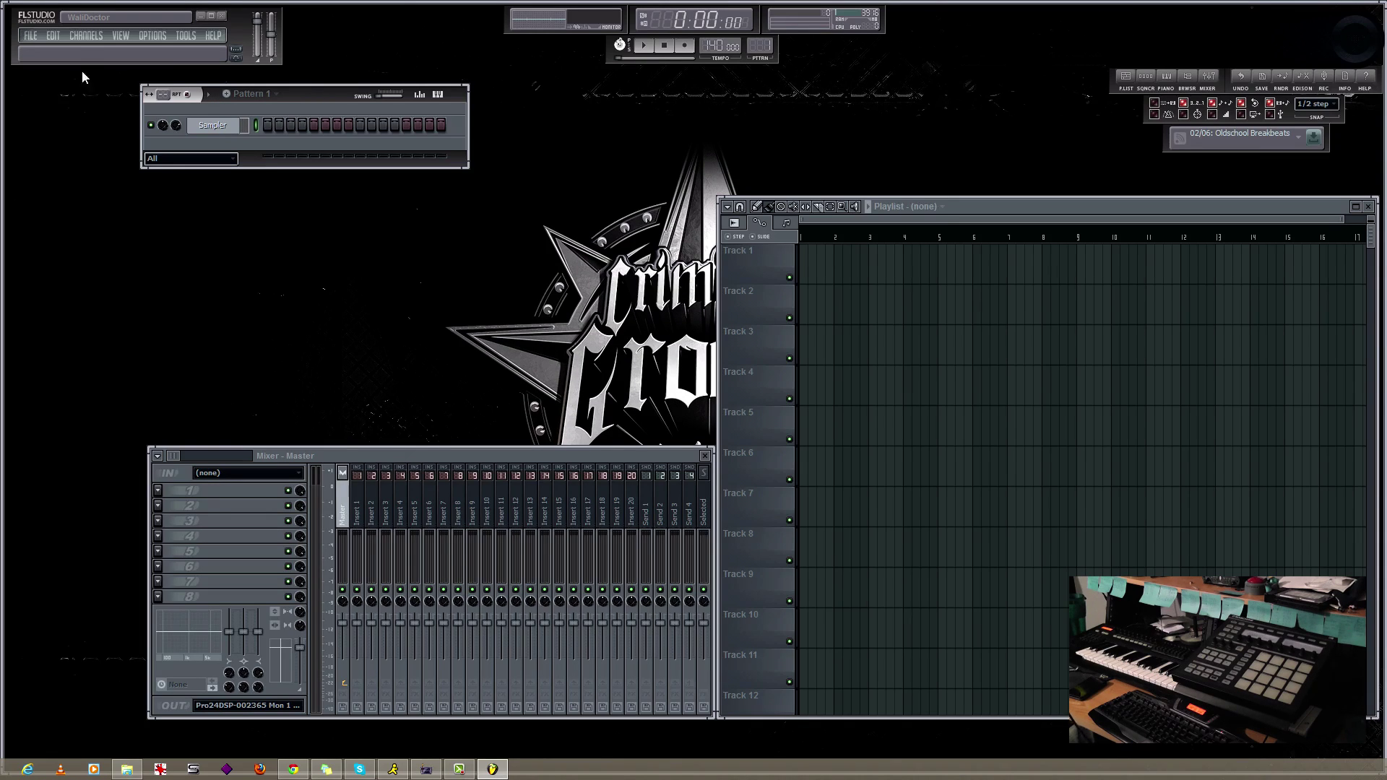
# Step: Replace the default Sampler channel with the Maschine plugin and move its window clear of the step sequencer
pyautogui.rightClick(212, 125)
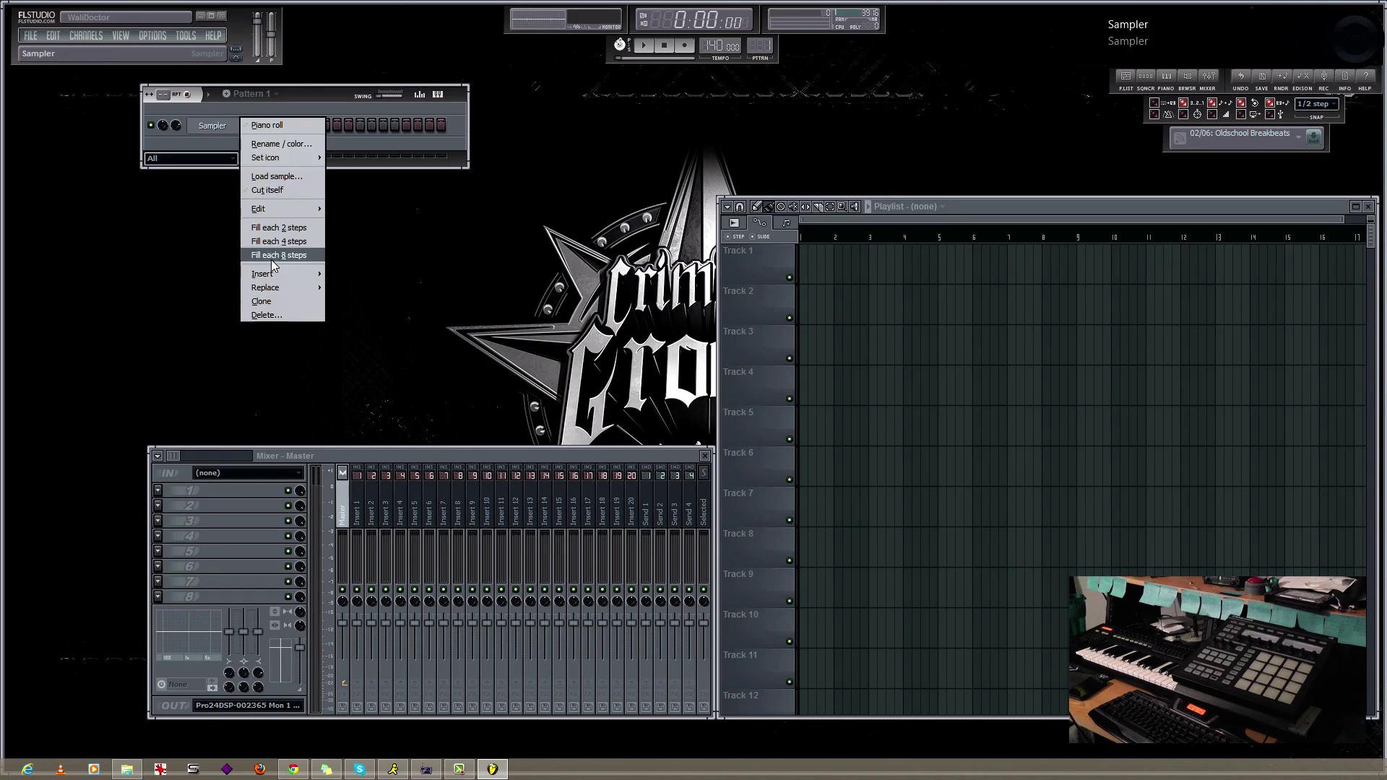
pyautogui.moveTo(289, 288)
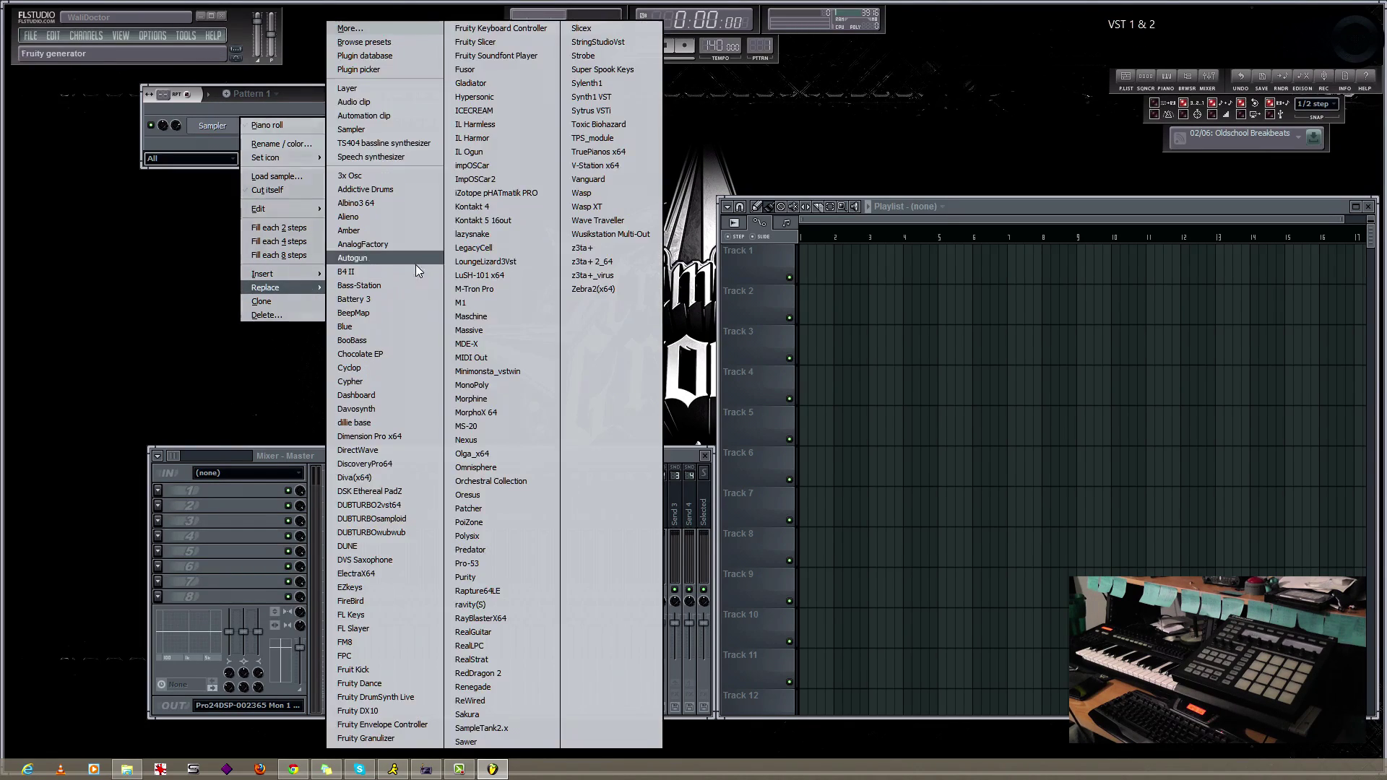
pyautogui.click(485, 317)
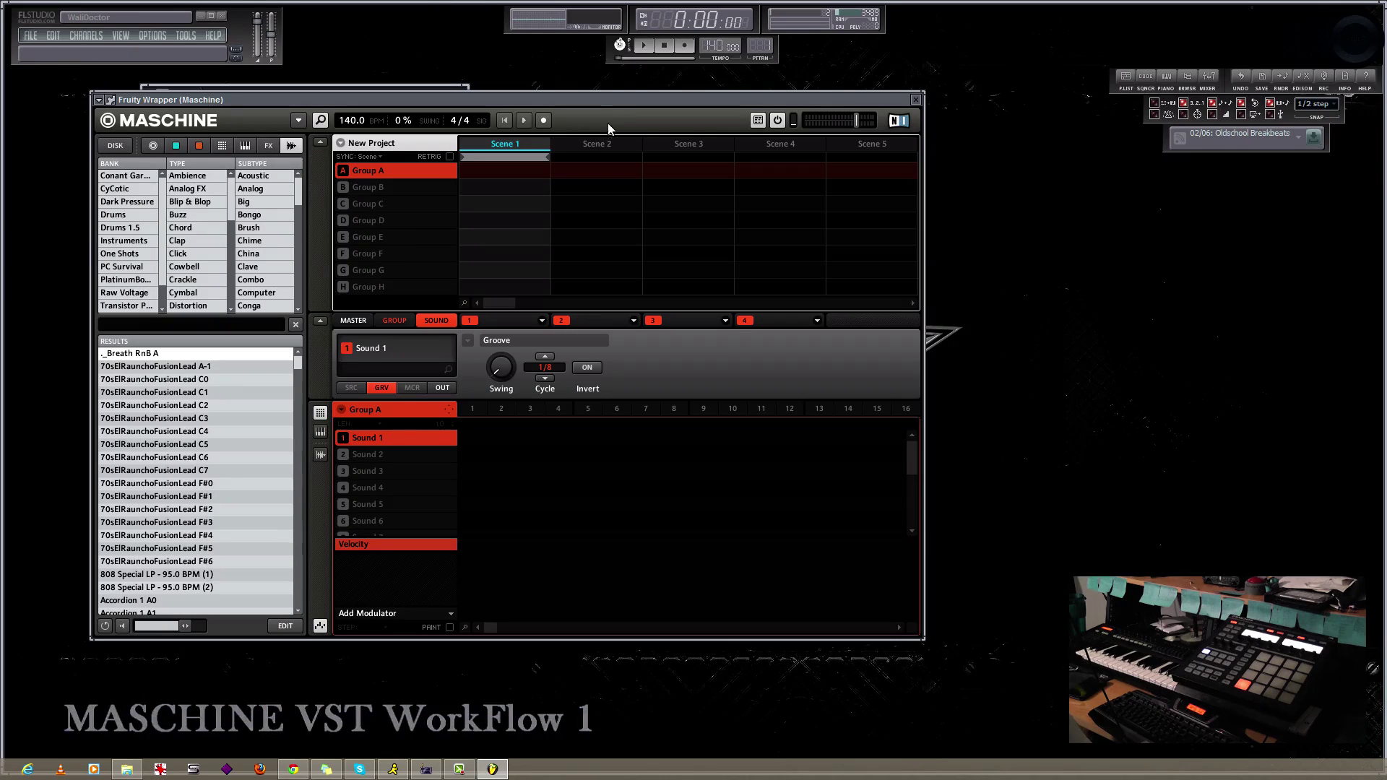
pyautogui.moveTo(669, 103); pyautogui.dragTo(828, 182)
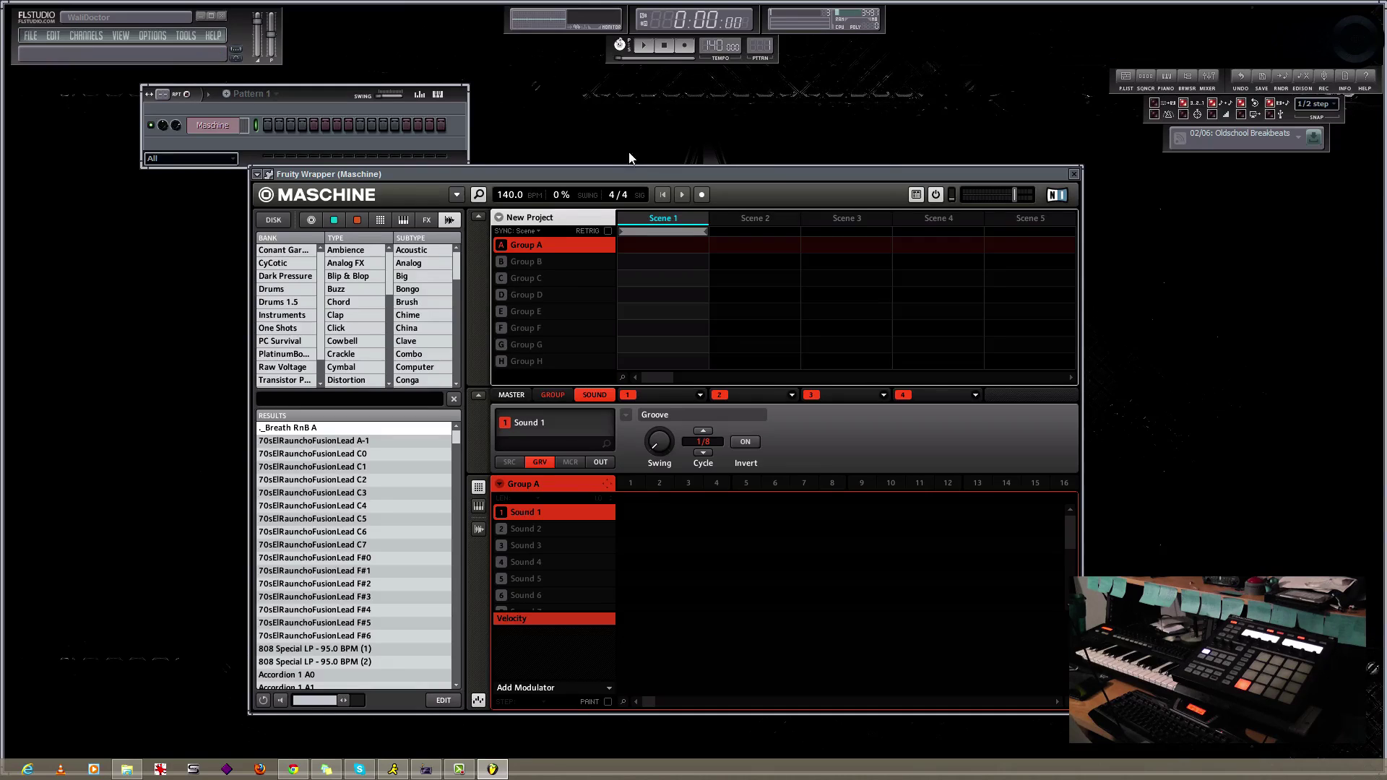
pyautogui.moveTo(647, 167)
pyautogui.mouseDown()
pyautogui.moveTo(813, 193)
pyautogui.moveTo(643, 138)
pyautogui.moveTo(715, 166)
pyautogui.moveTo(665, 170)
pyautogui.mouseUp()
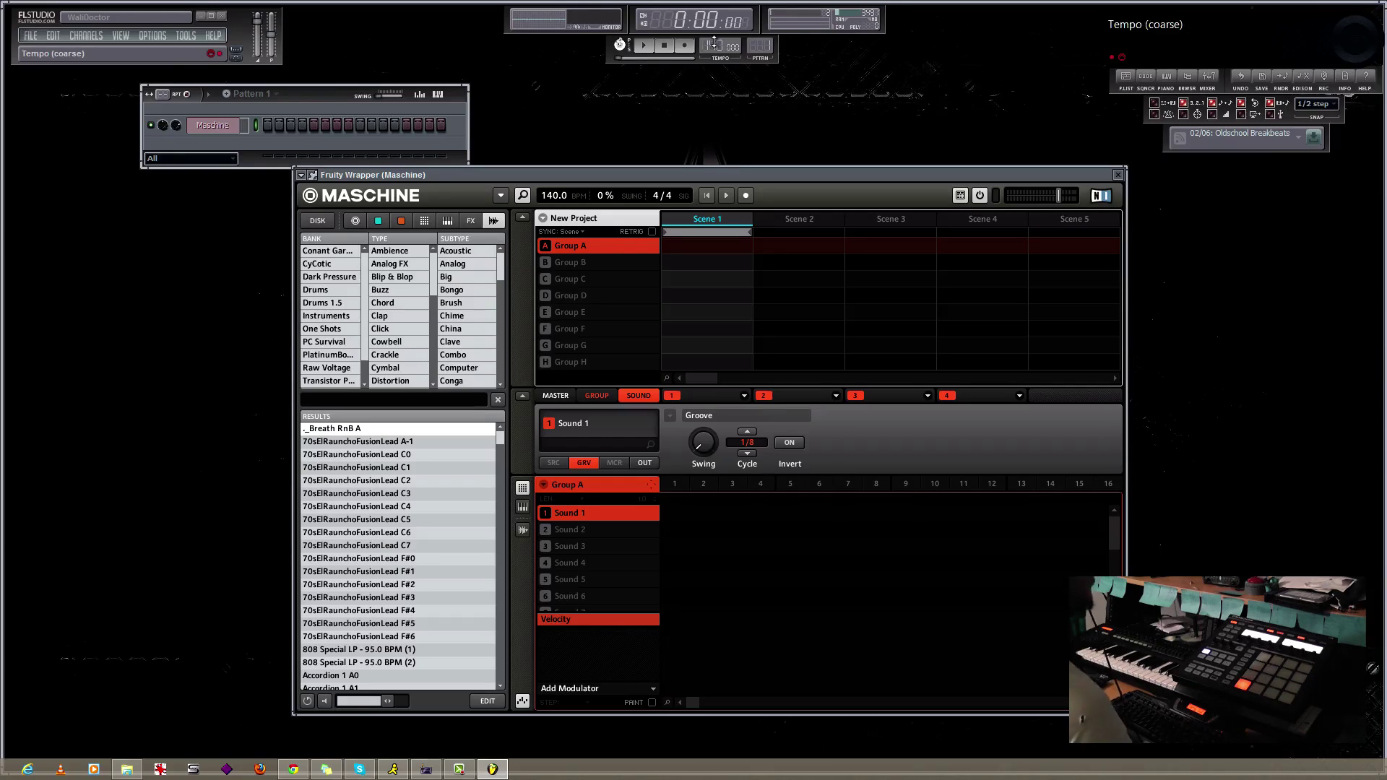
# Step: Set the project tempo to 78 BPM and shift the step sequencer window slightly
pyautogui.moveTo(715, 46); pyautogui.dragTo(715, 101)
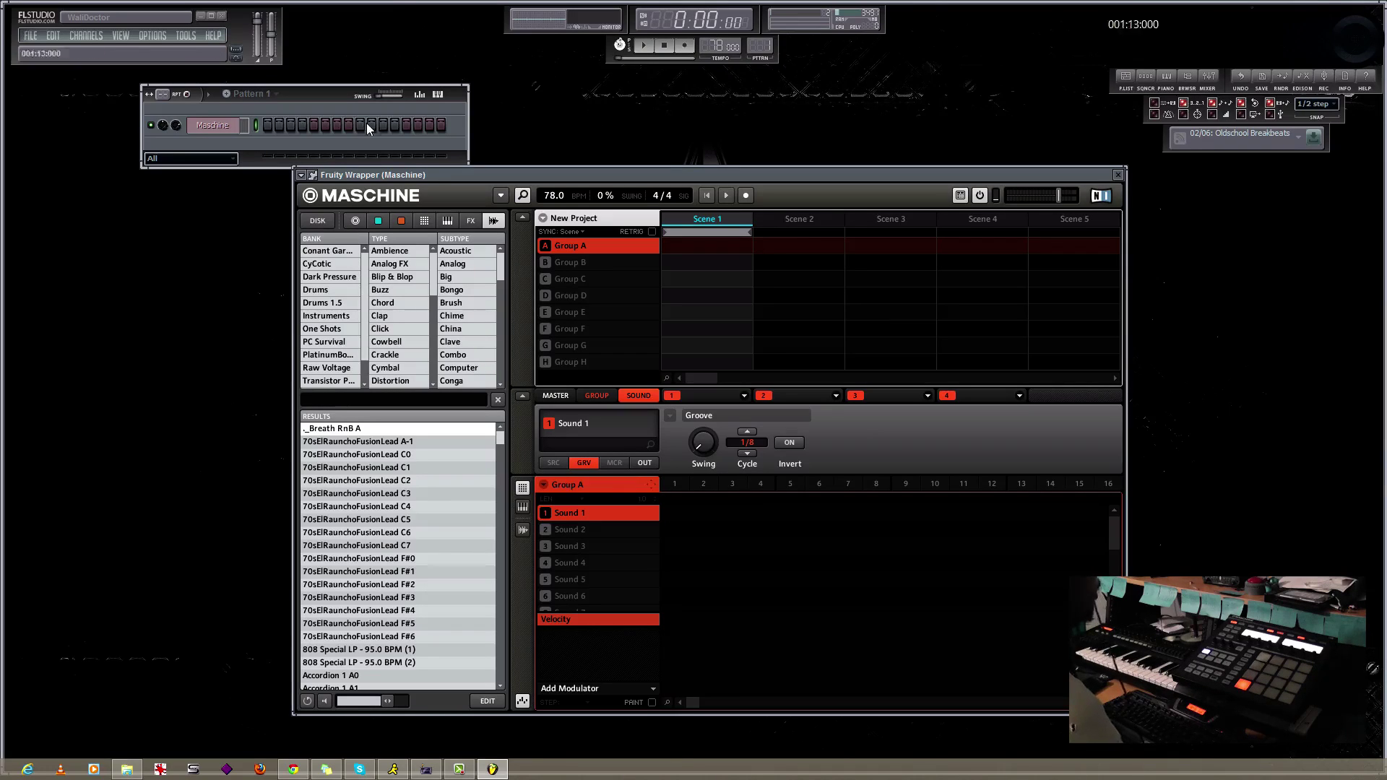
pyautogui.moveTo(307, 93); pyautogui.dragTo(331, 94)
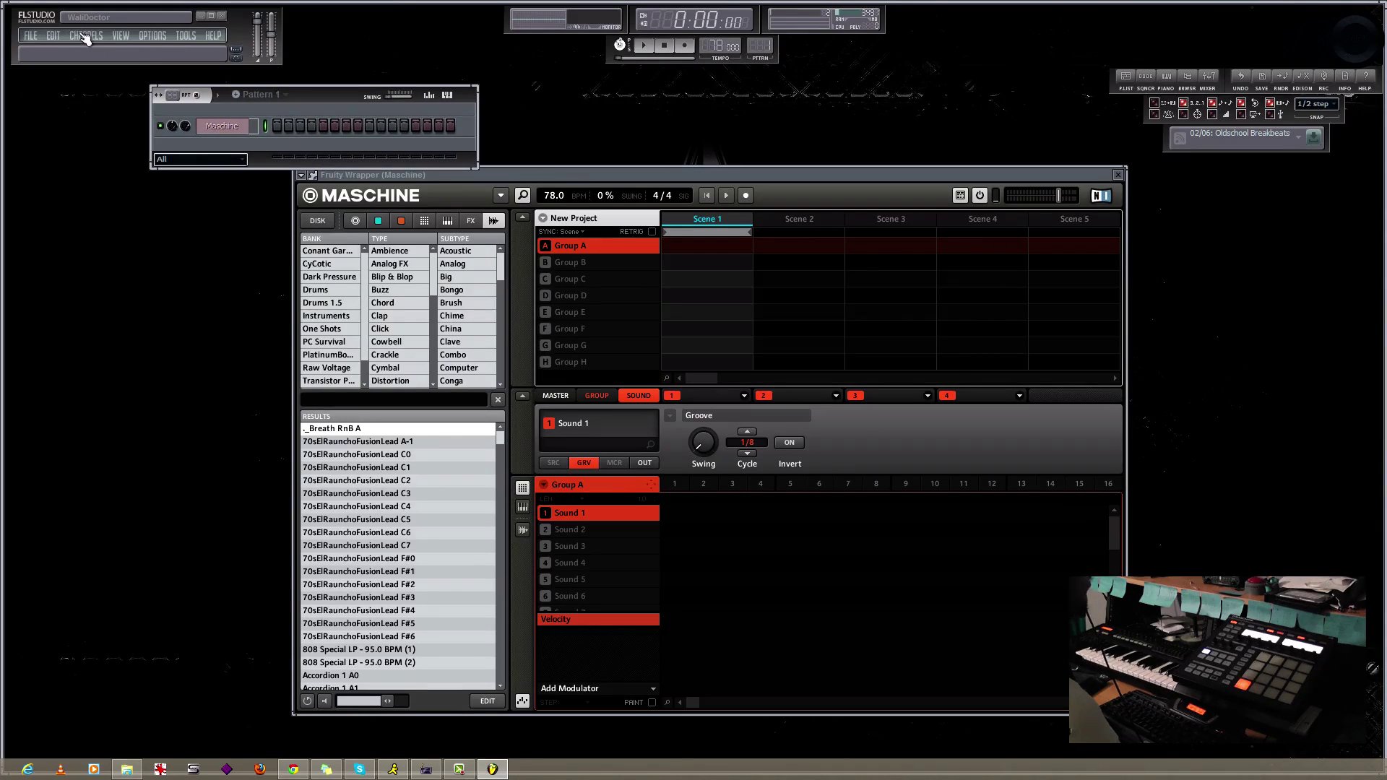
# Step: Add a Sytrus VSTi channel to the project and close the Sytrus and Maschine plugin windows
pyautogui.click(86, 36)
pyautogui.moveTo(137, 50)
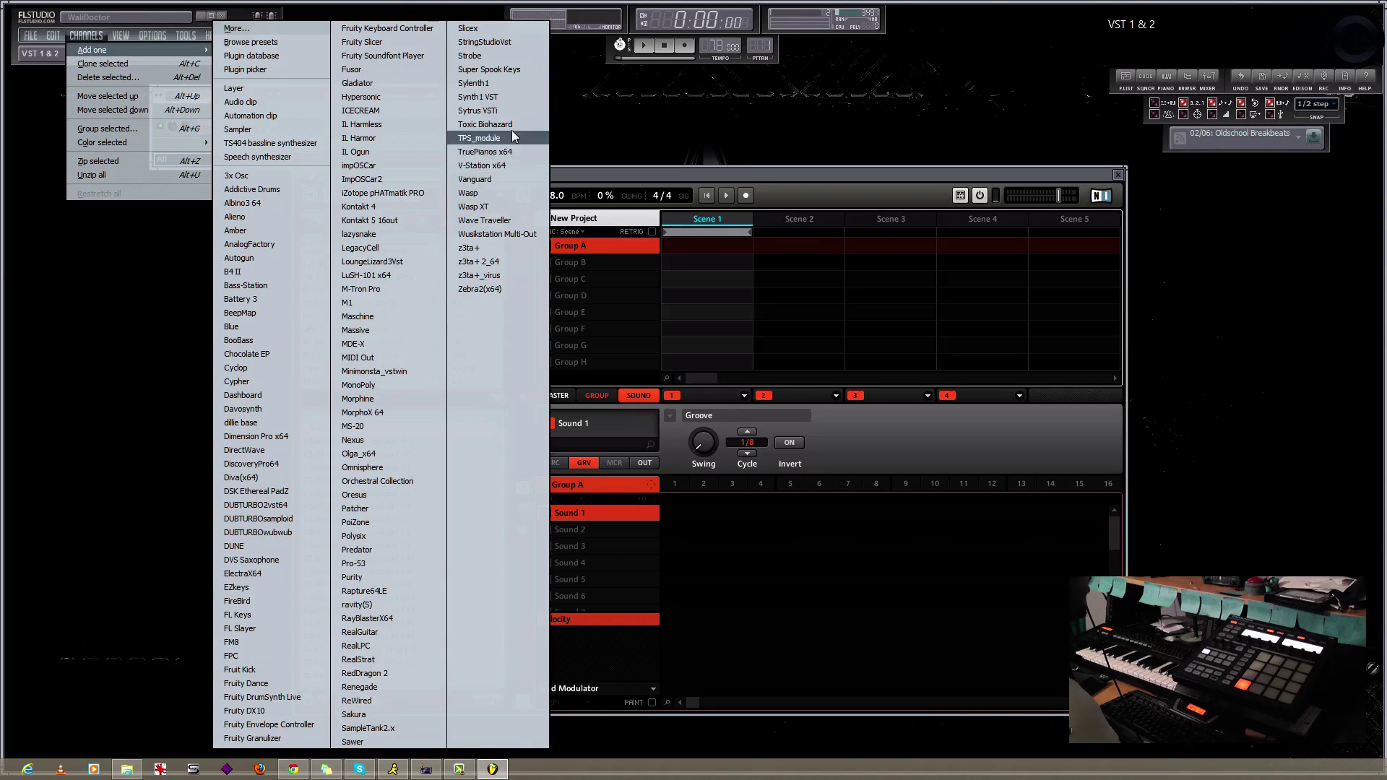
pyautogui.click(498, 109)
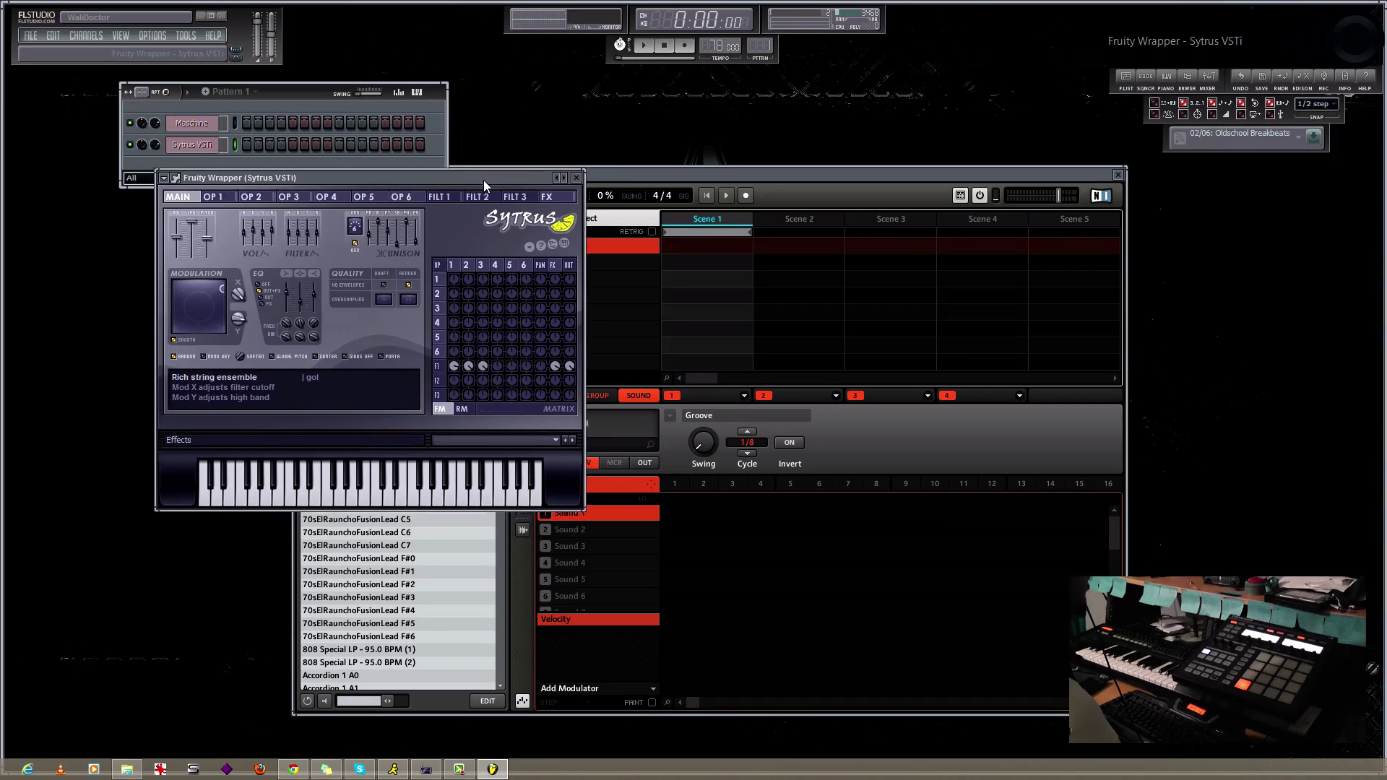
pyautogui.click(565, 184)
pyautogui.moveTo(623, 181); pyautogui.dragTo(657, 182)
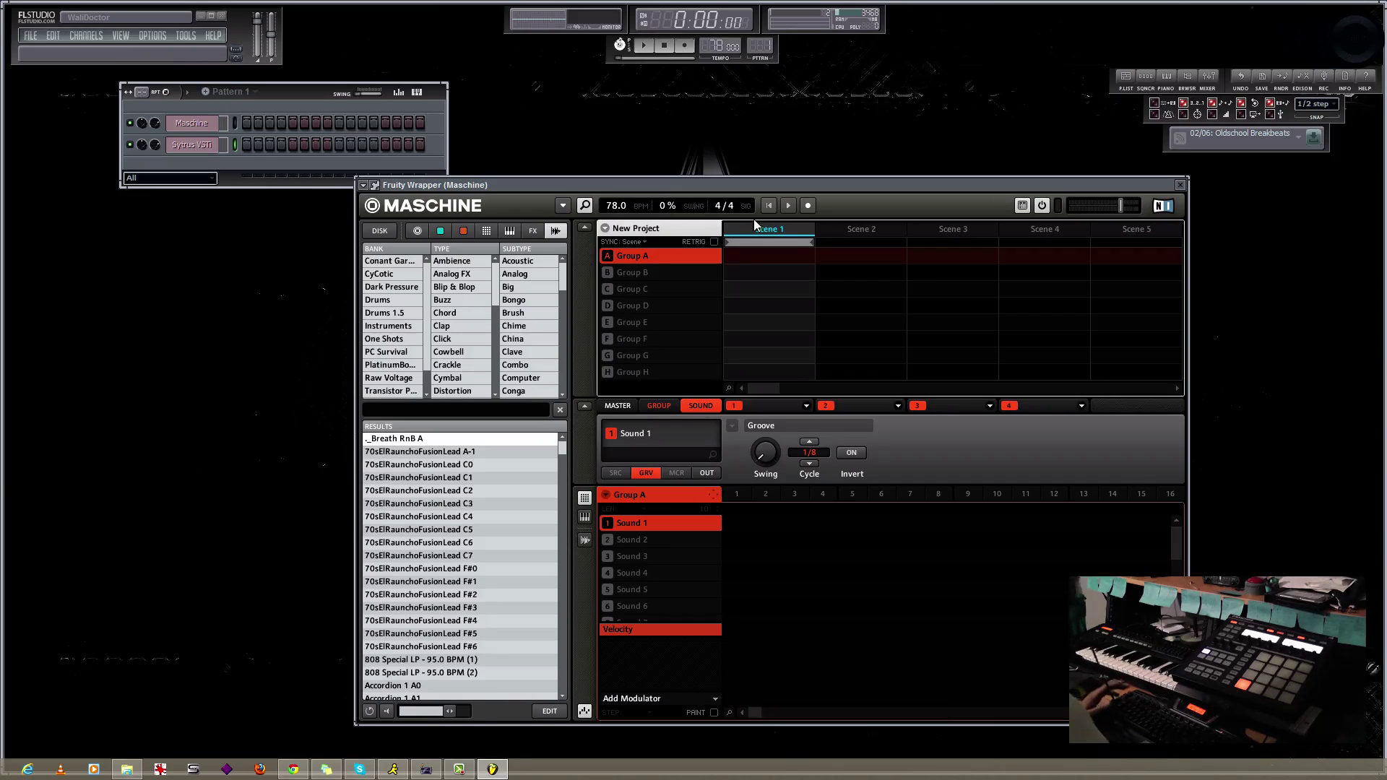
pyautogui.click(1182, 186)
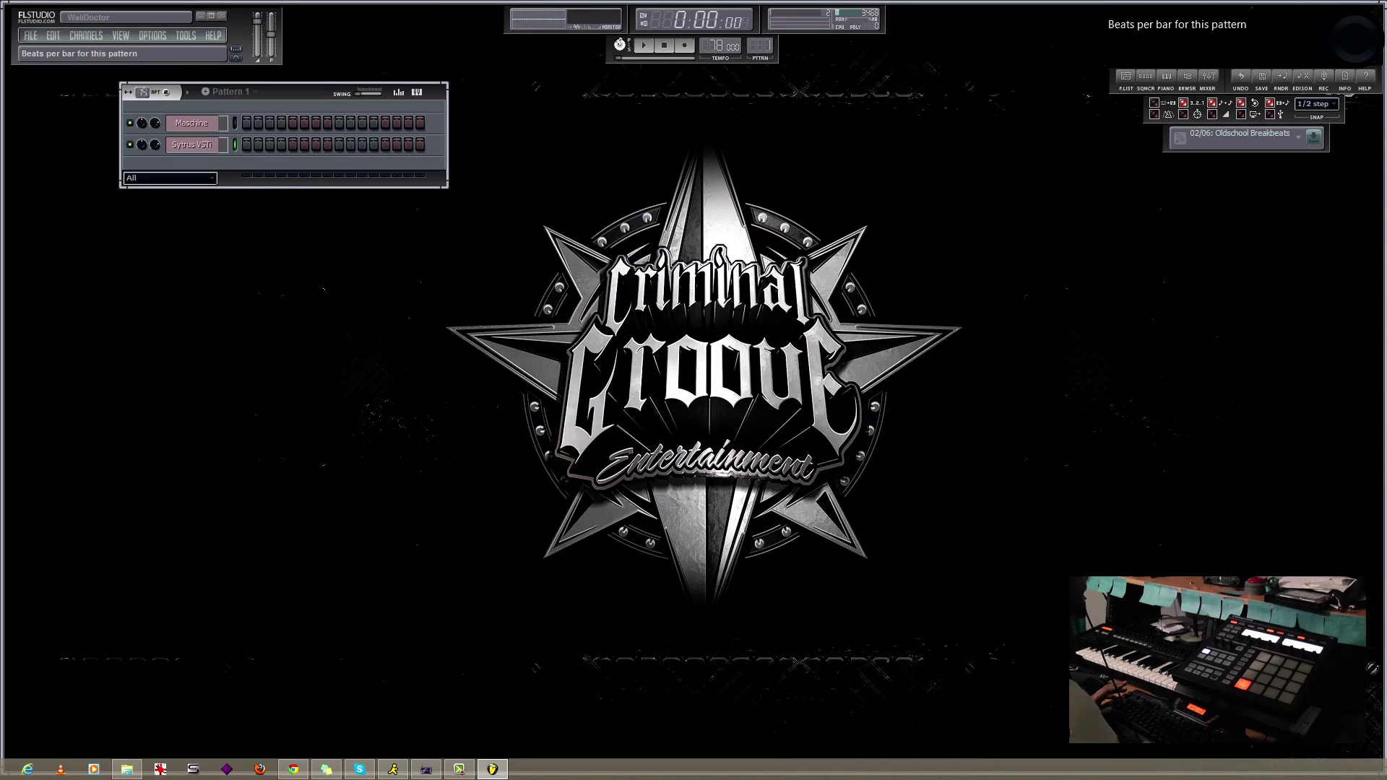
# Step: Set Pattern 1 to 16 beats and place it at bar 1 on Track 1 of the playlist
pyautogui.scroll(12, 142, 92)
pyautogui.moveTo(131, 96); pyautogui.dragTo(140, 123)
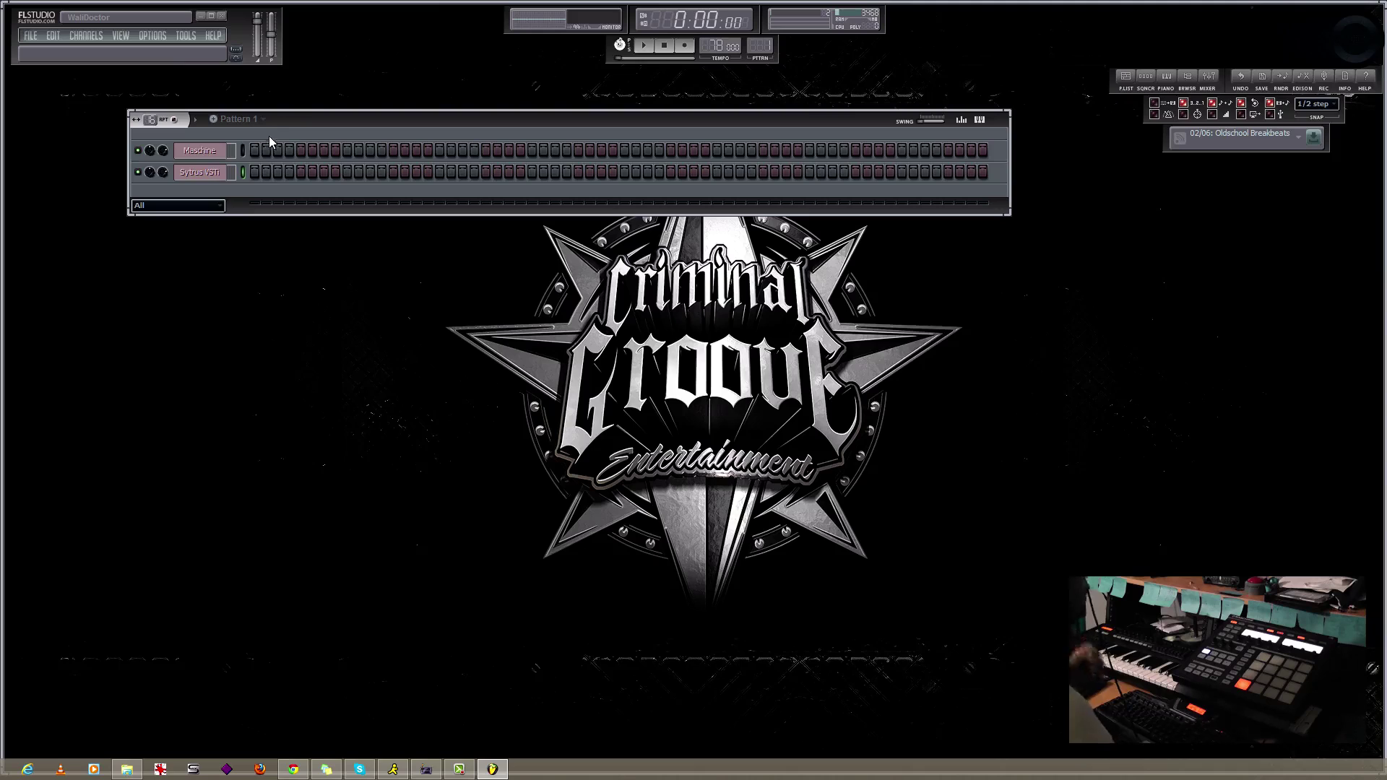
pyautogui.press('F5')
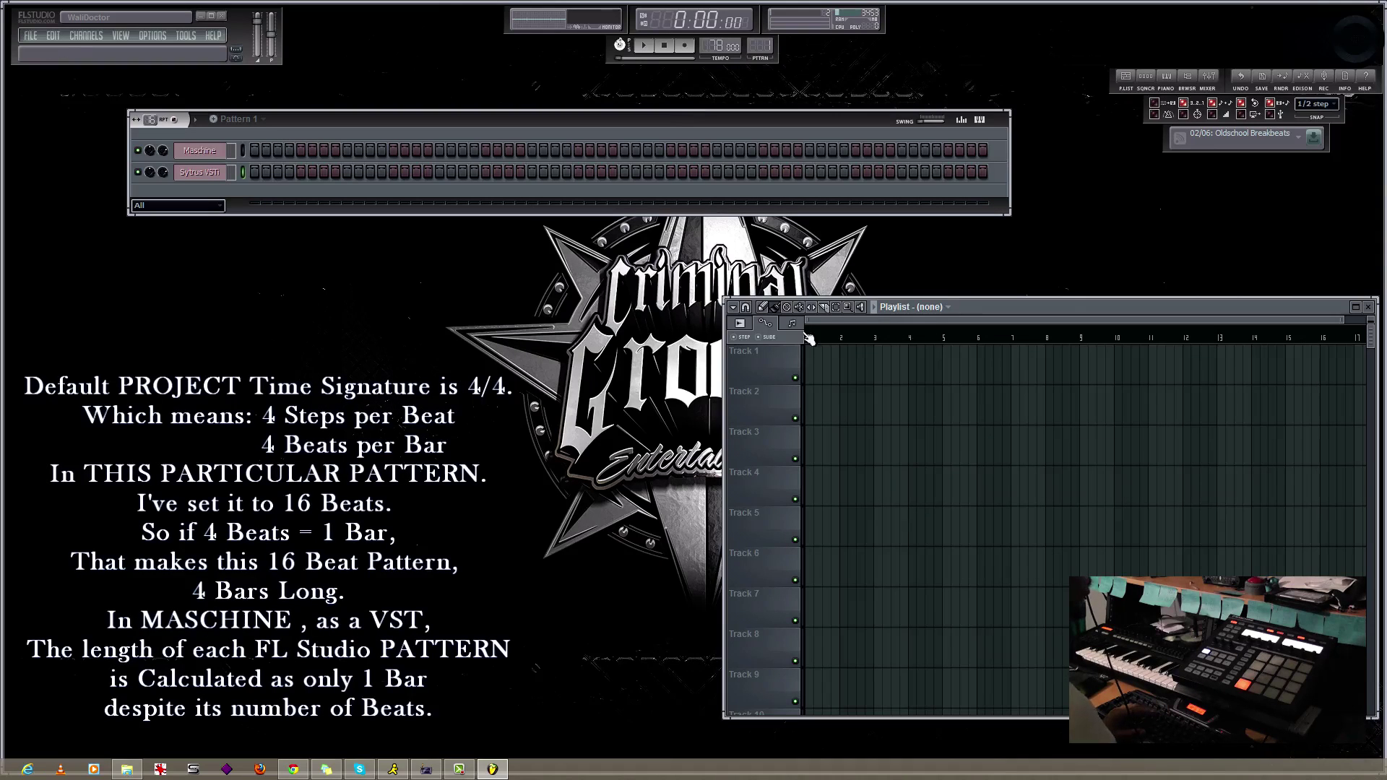
pyautogui.click(874, 361)
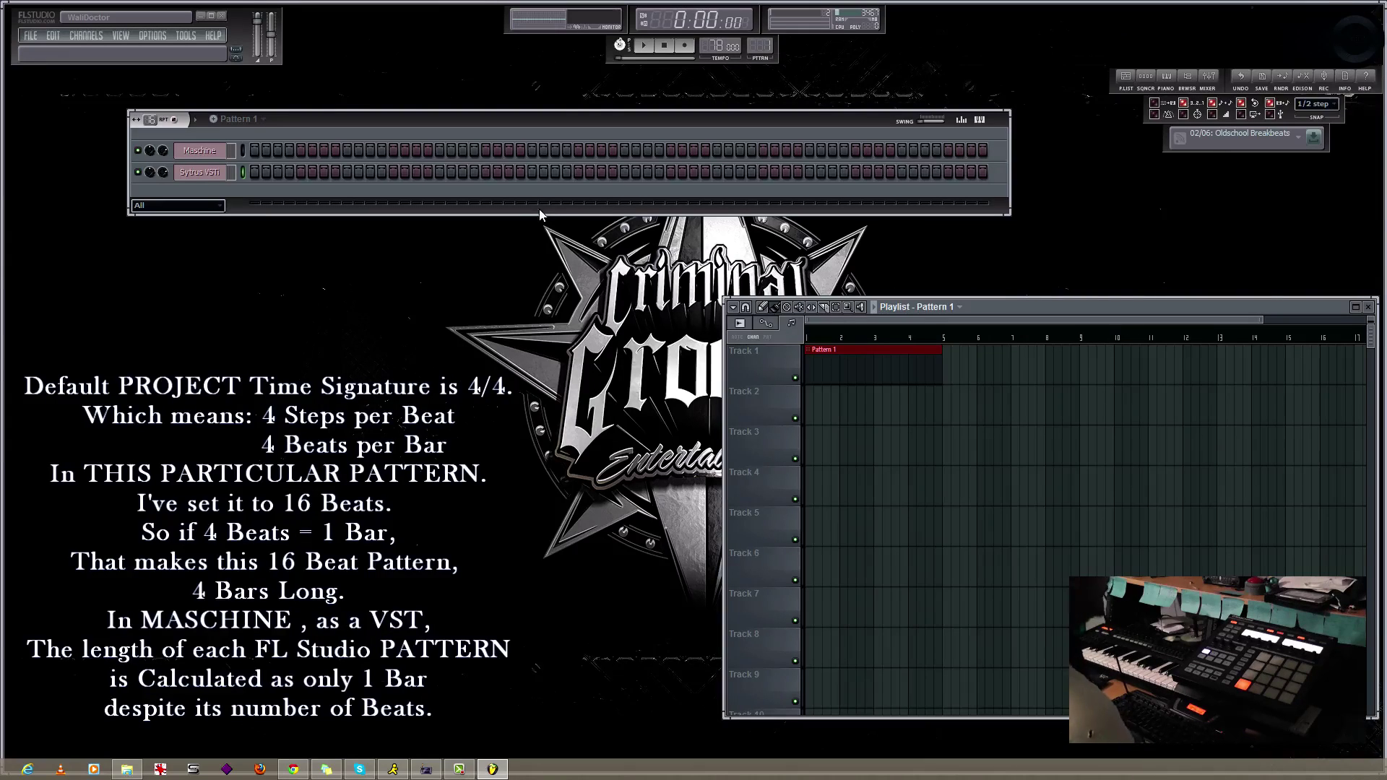
pyautogui.press('F5')
# Step: Open the Sytrus channel, load the Pad-Cloud preset and step forward through the presets to Pad - Dark
pyautogui.click(199, 172)
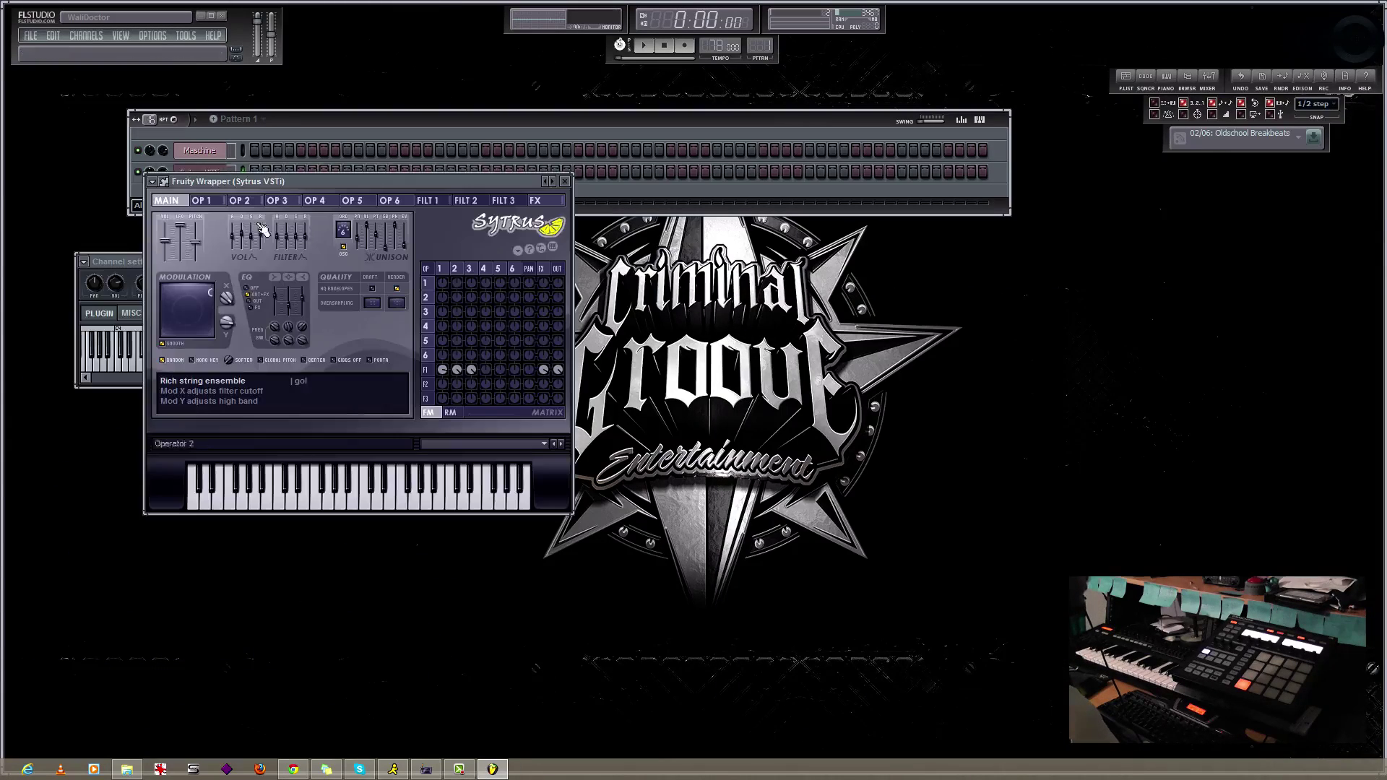
pyautogui.moveTo(447, 186); pyautogui.dragTo(428, 232)
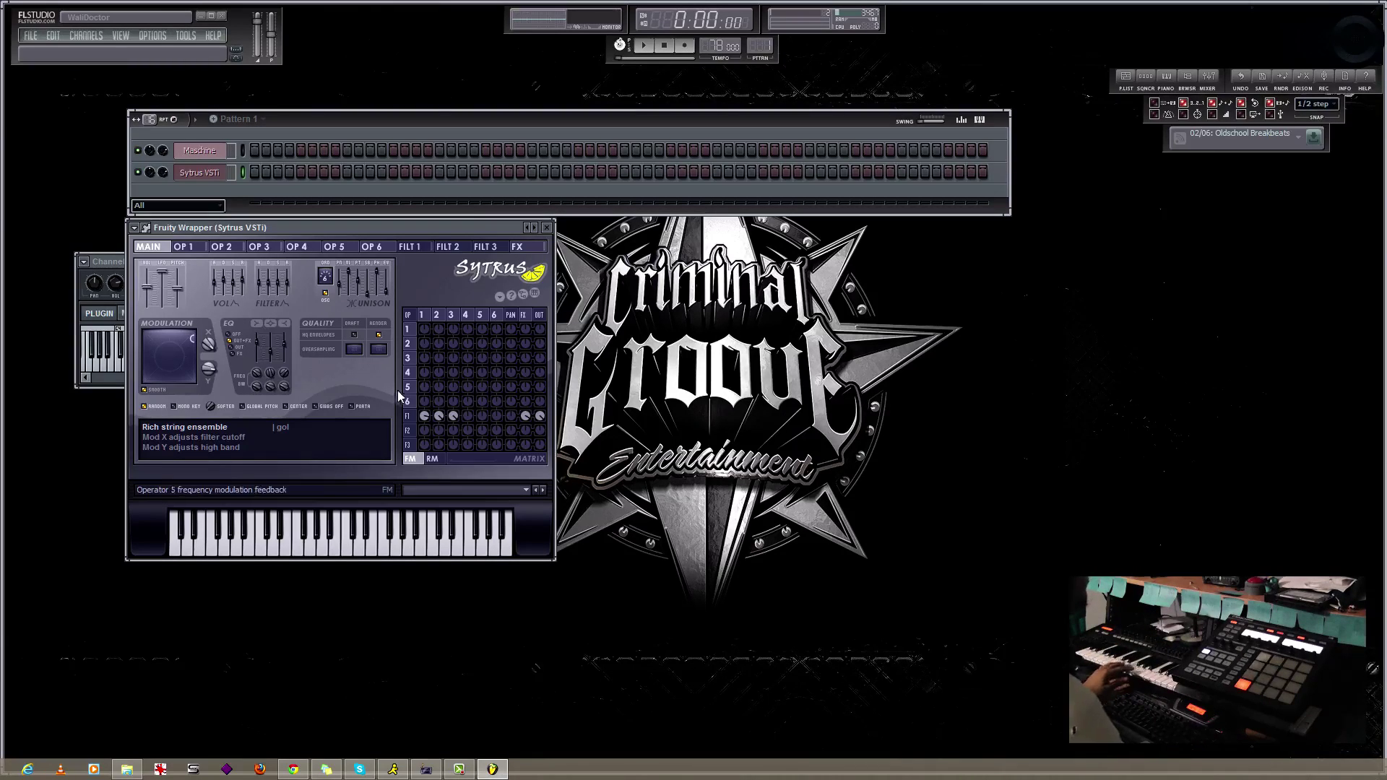
pyautogui.rightClick(538, 234)
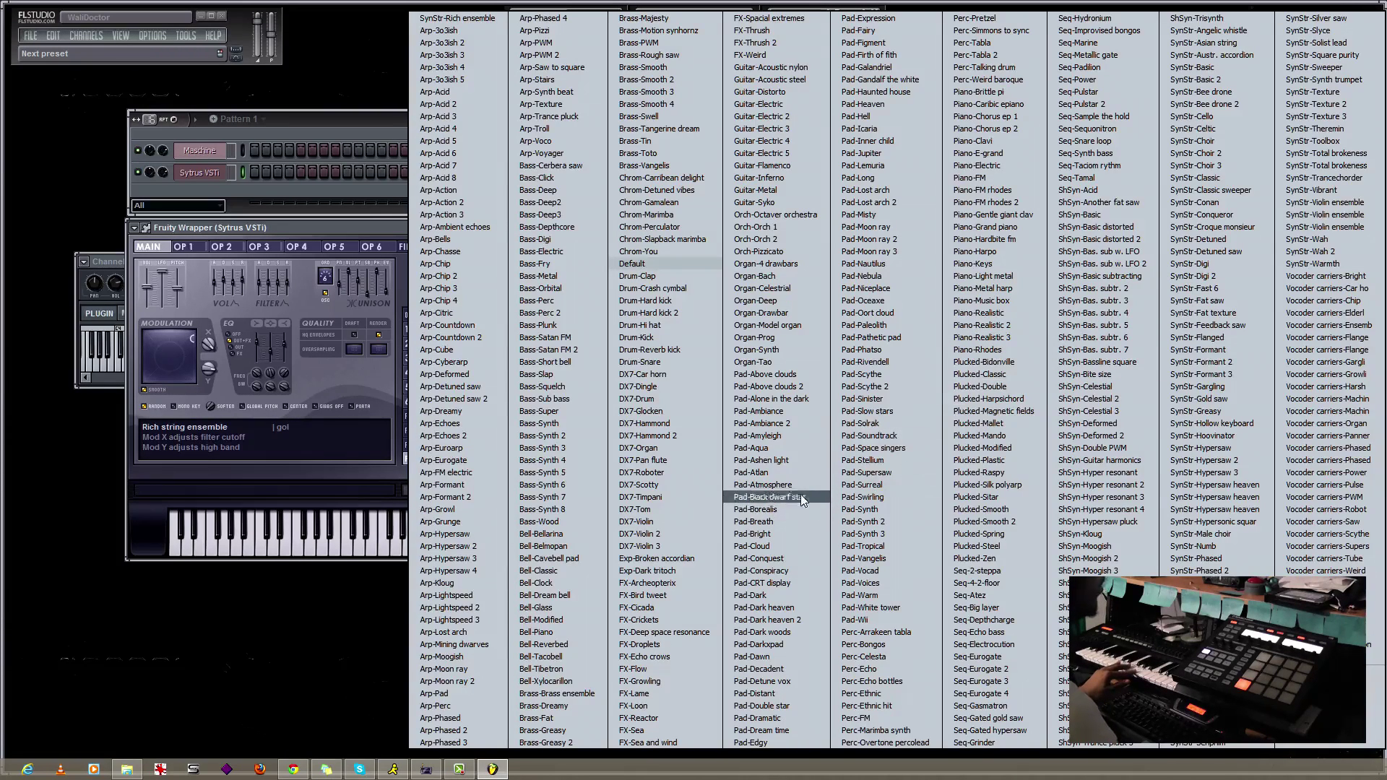
pyautogui.click(758, 546)
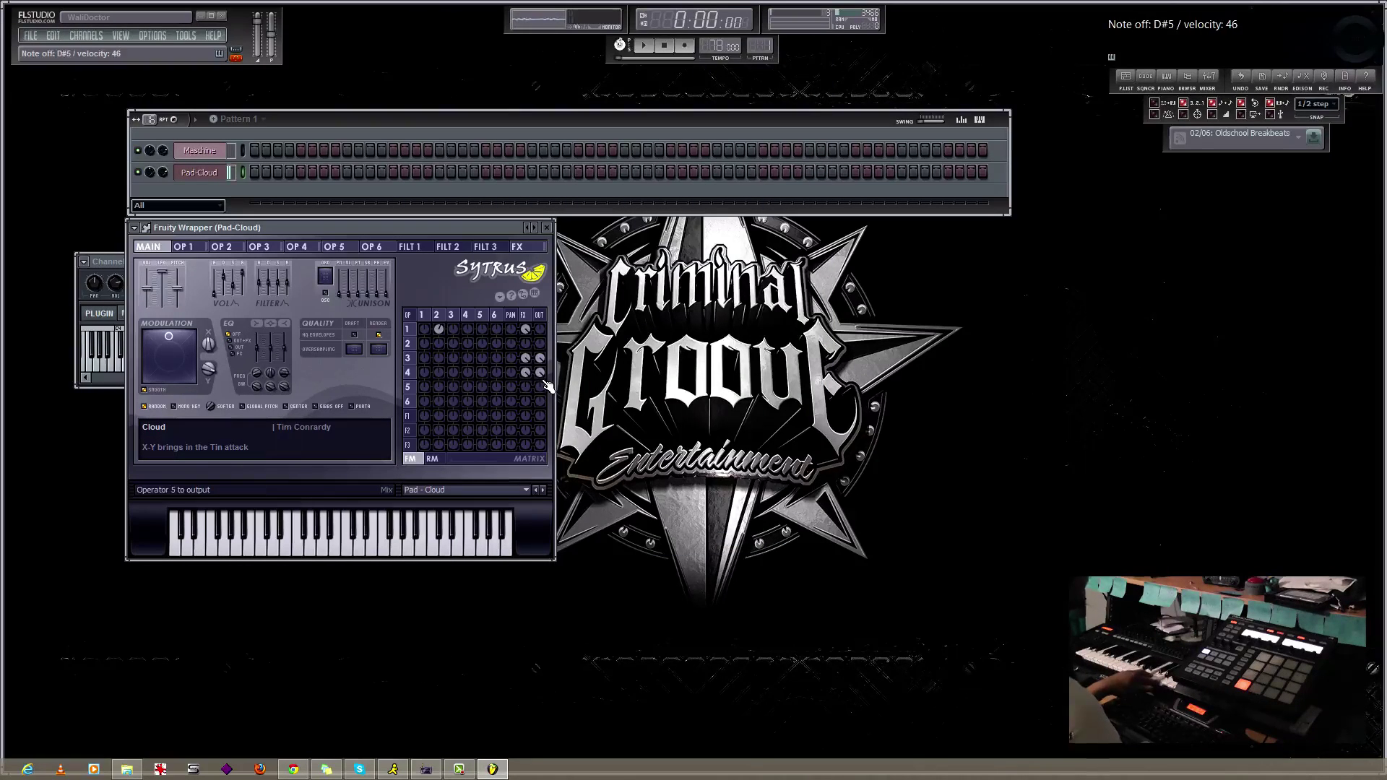
pyautogui.click(544, 491)
pyautogui.click(543, 491)
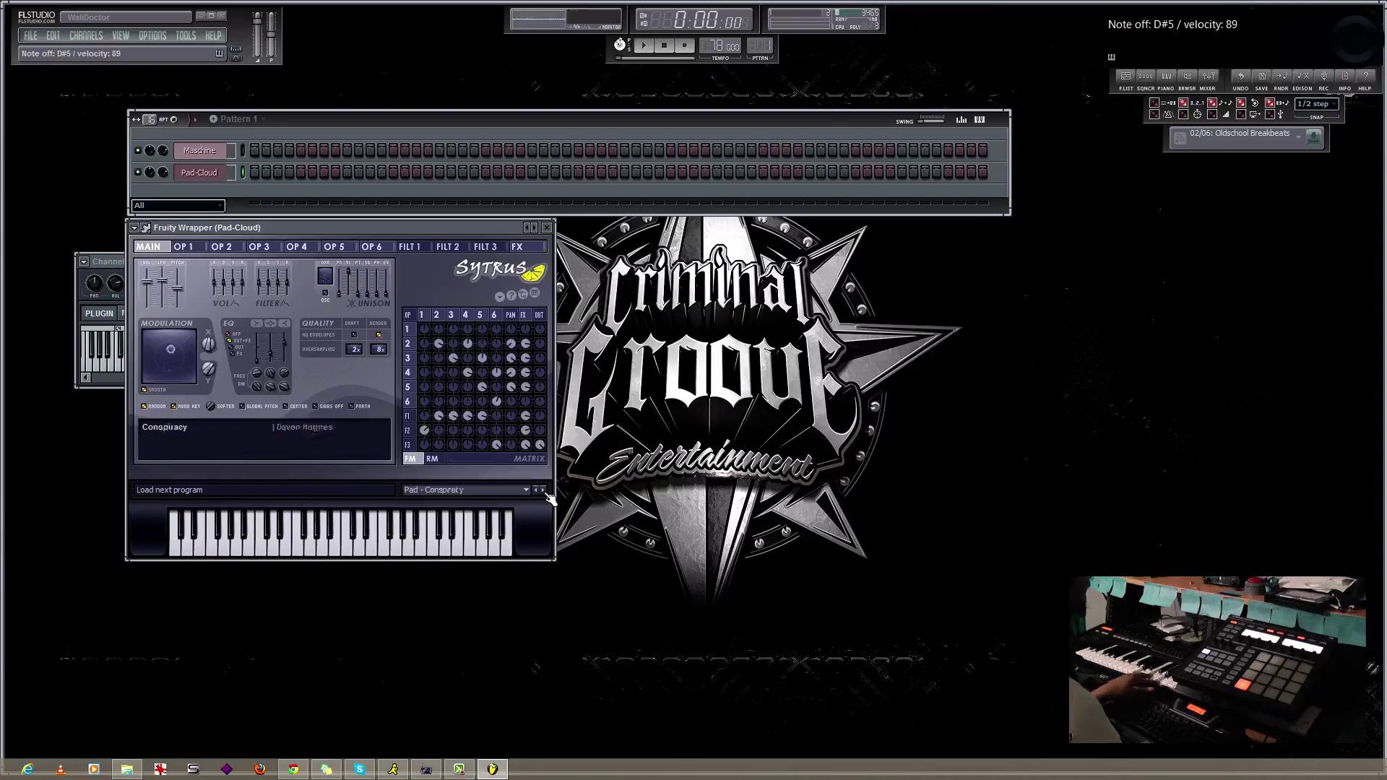
pyautogui.click(543, 491)
pyautogui.click(544, 491)
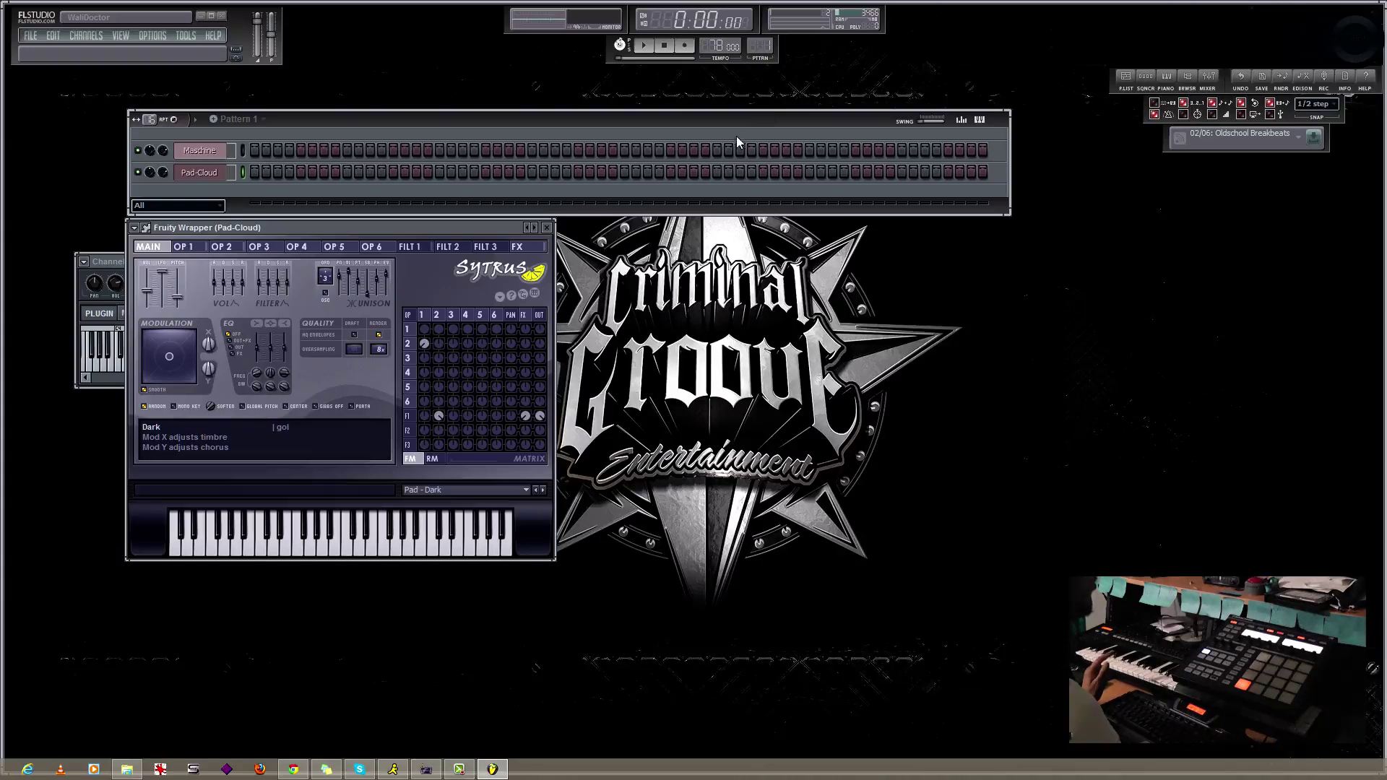
# Step: Record four bars of chords into Pattern 1 with the Sytrus pad and start playing them back
pyautogui.click(647, 46)
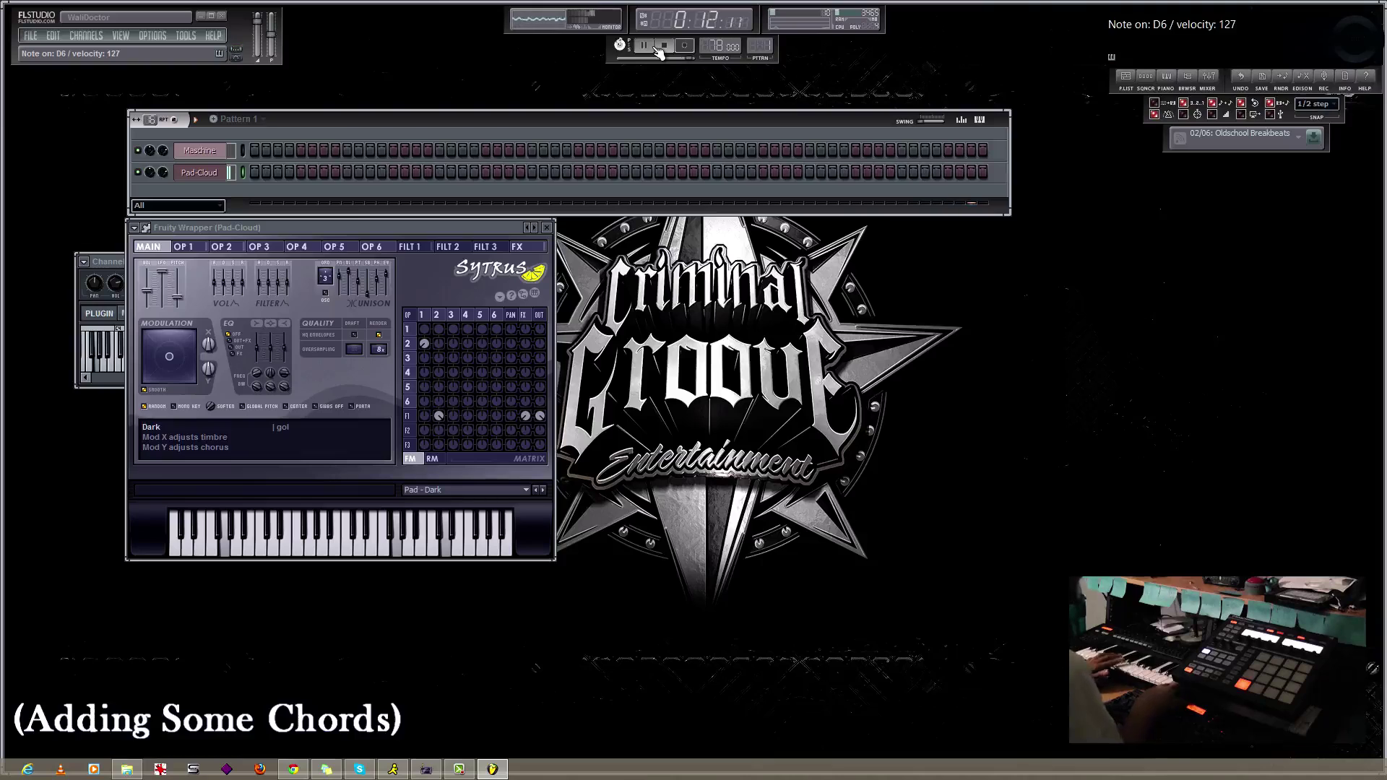
pyautogui.click(663, 47)
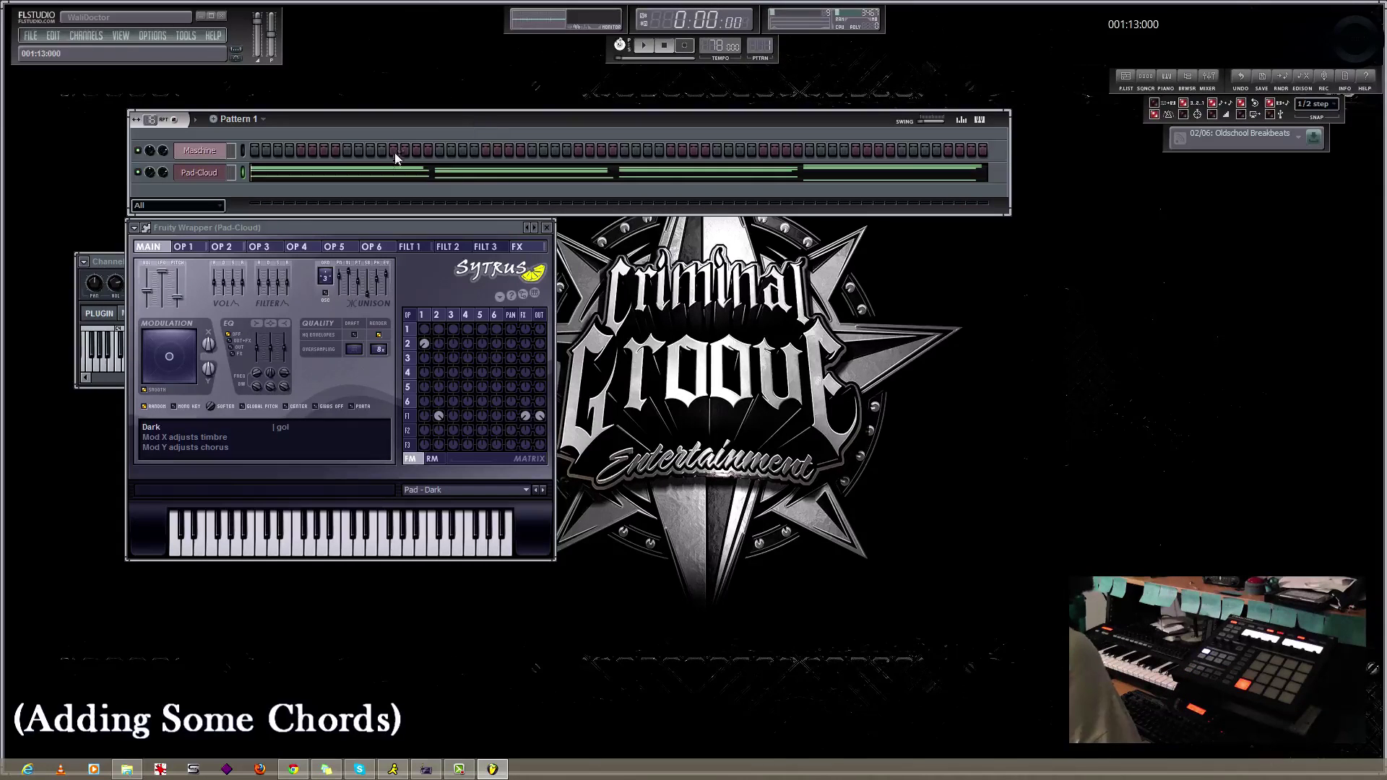
pyautogui.click(642, 45)
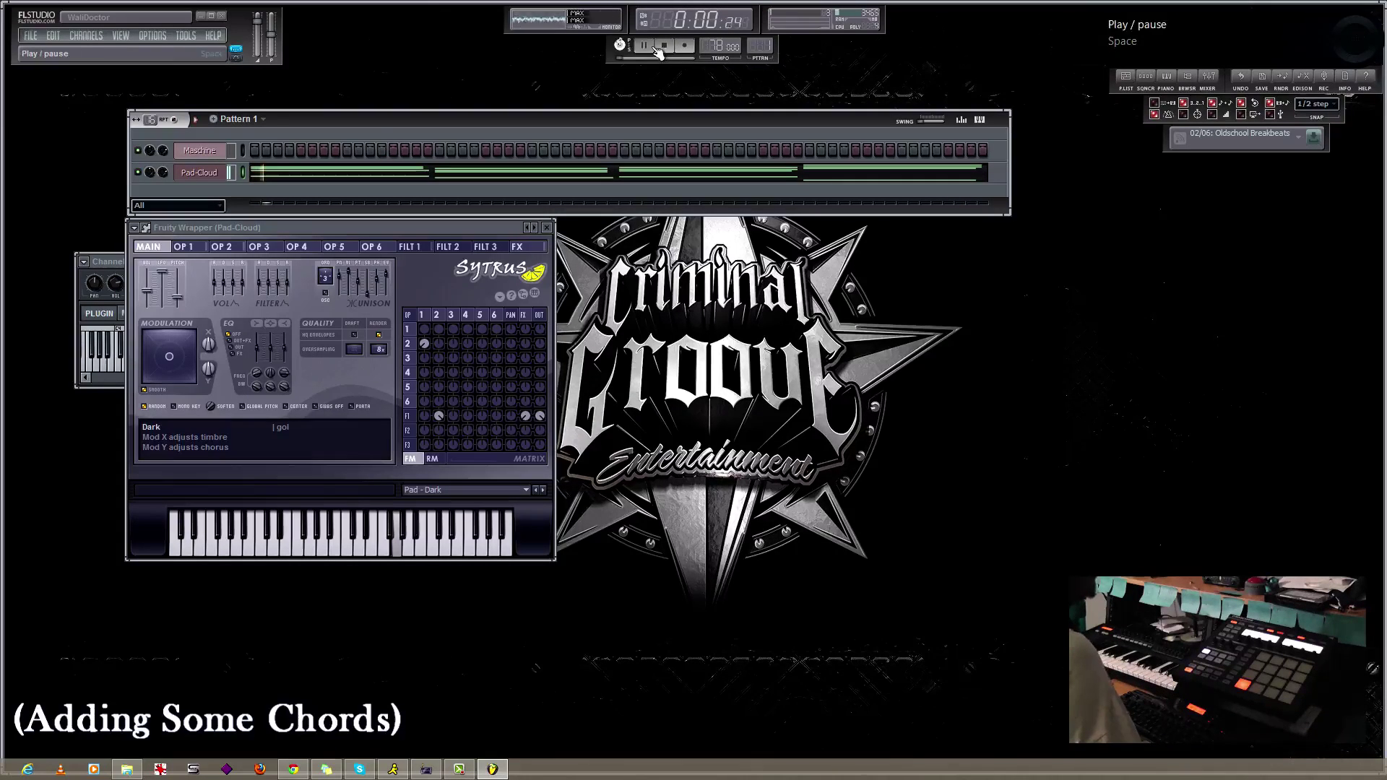
# Step: Clone the Pad-Cloud channel and move the copy's plugin window below the step sequencer
pyautogui.rightClick(210, 176)
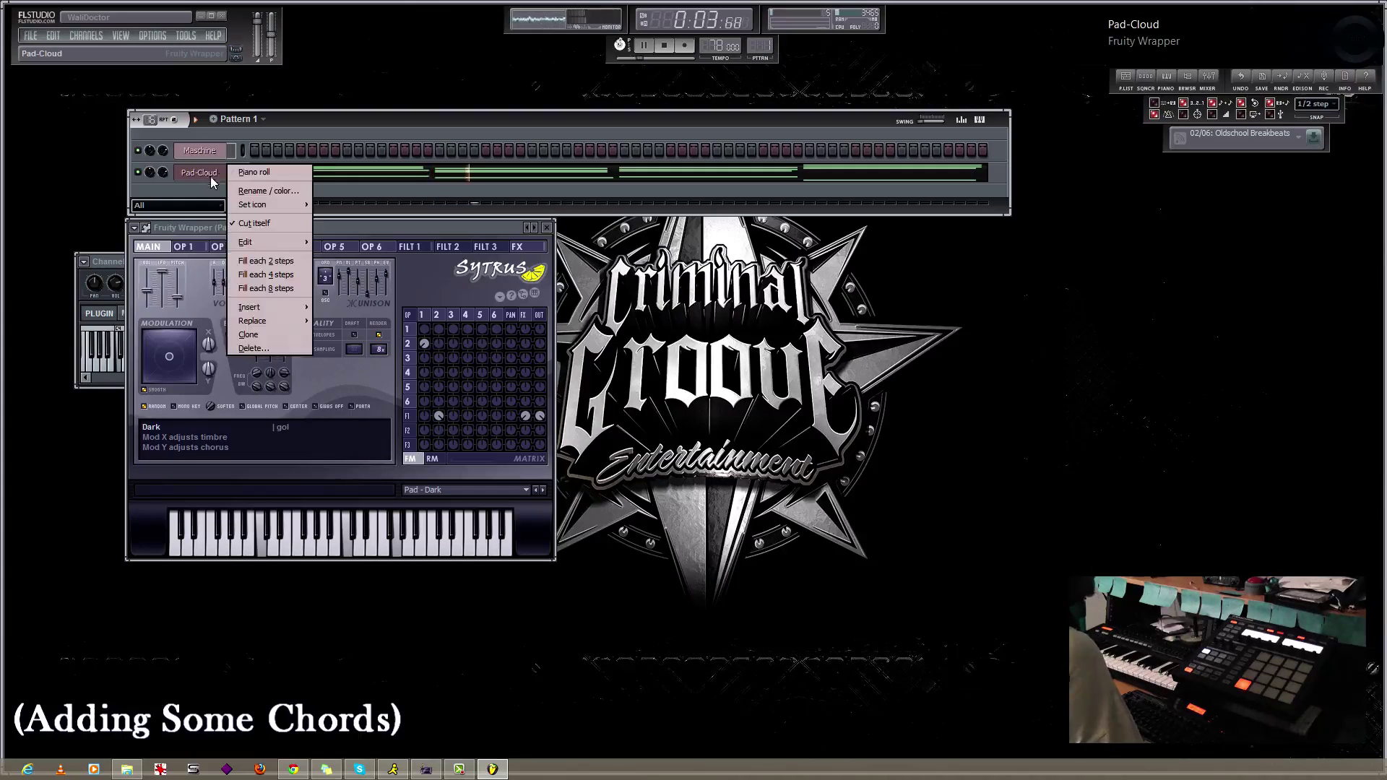
pyautogui.click(263, 335)
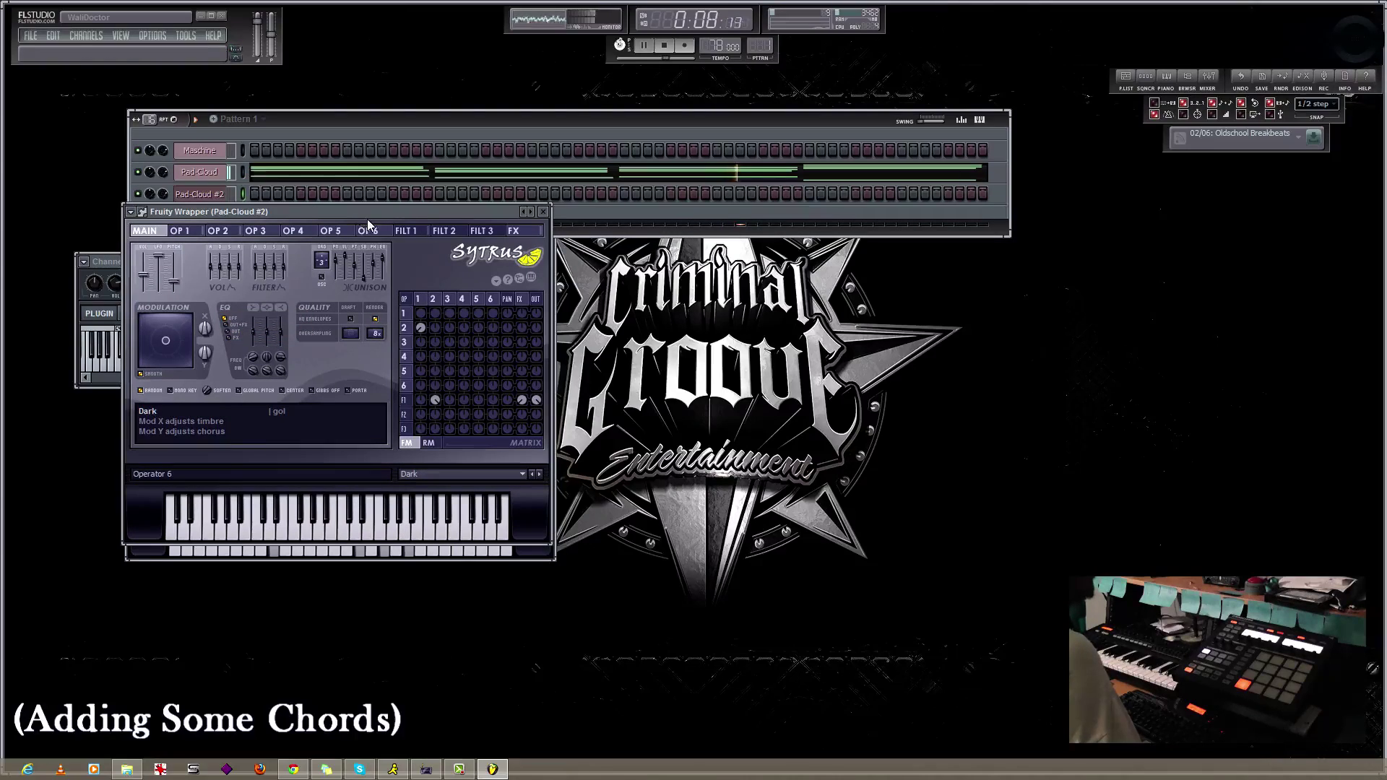
pyautogui.moveTo(415, 217); pyautogui.dragTo(418, 264)
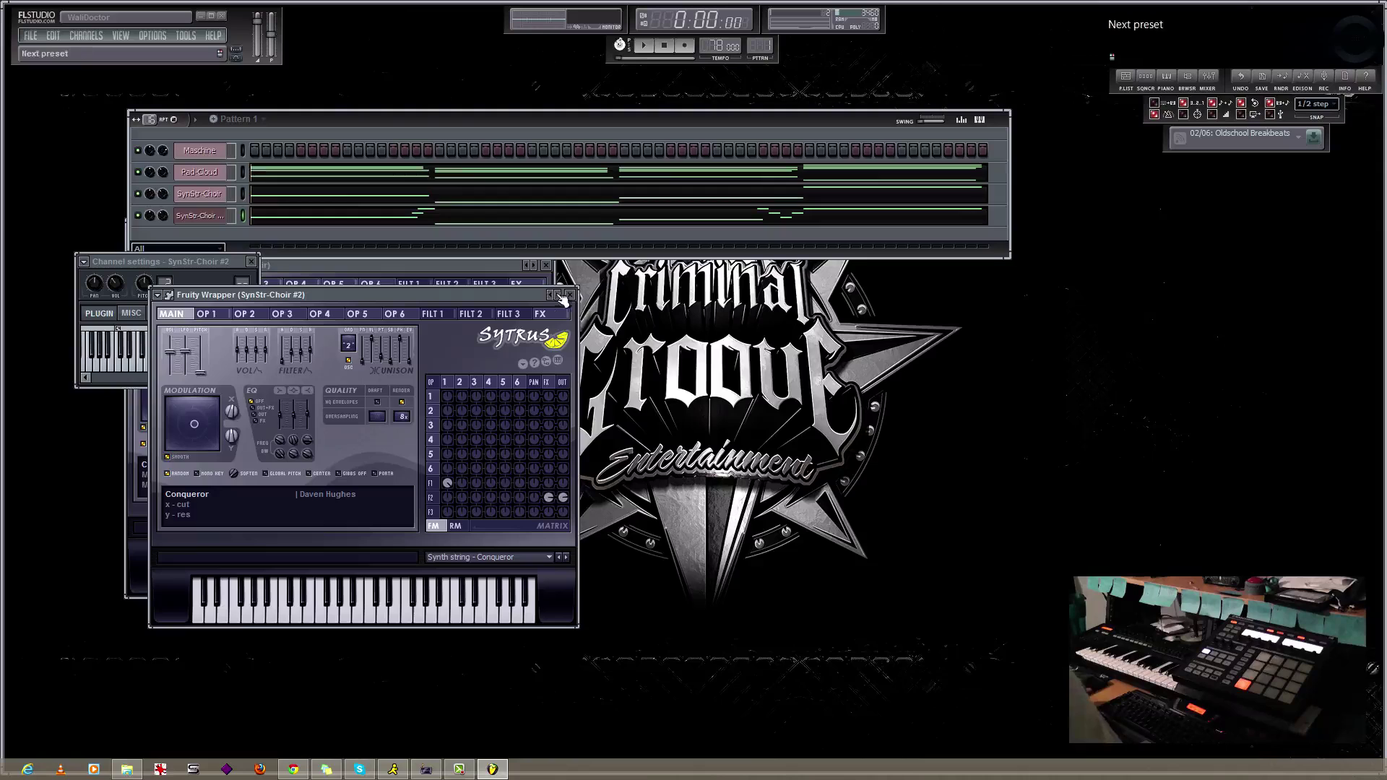
# Step: Close the three open Sytrus plugin windows and move the channel settings window out of the way
pyautogui.click(570, 295)
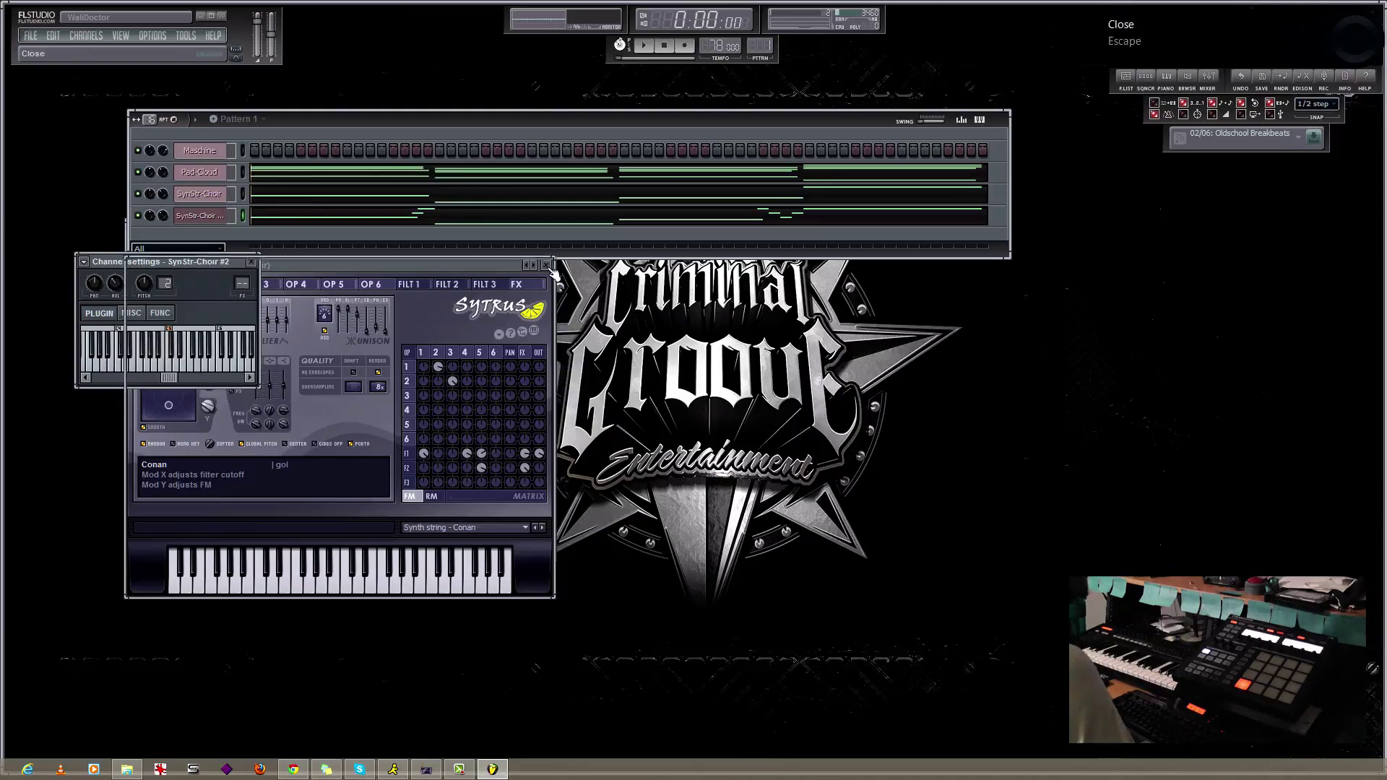
pyautogui.click(549, 293)
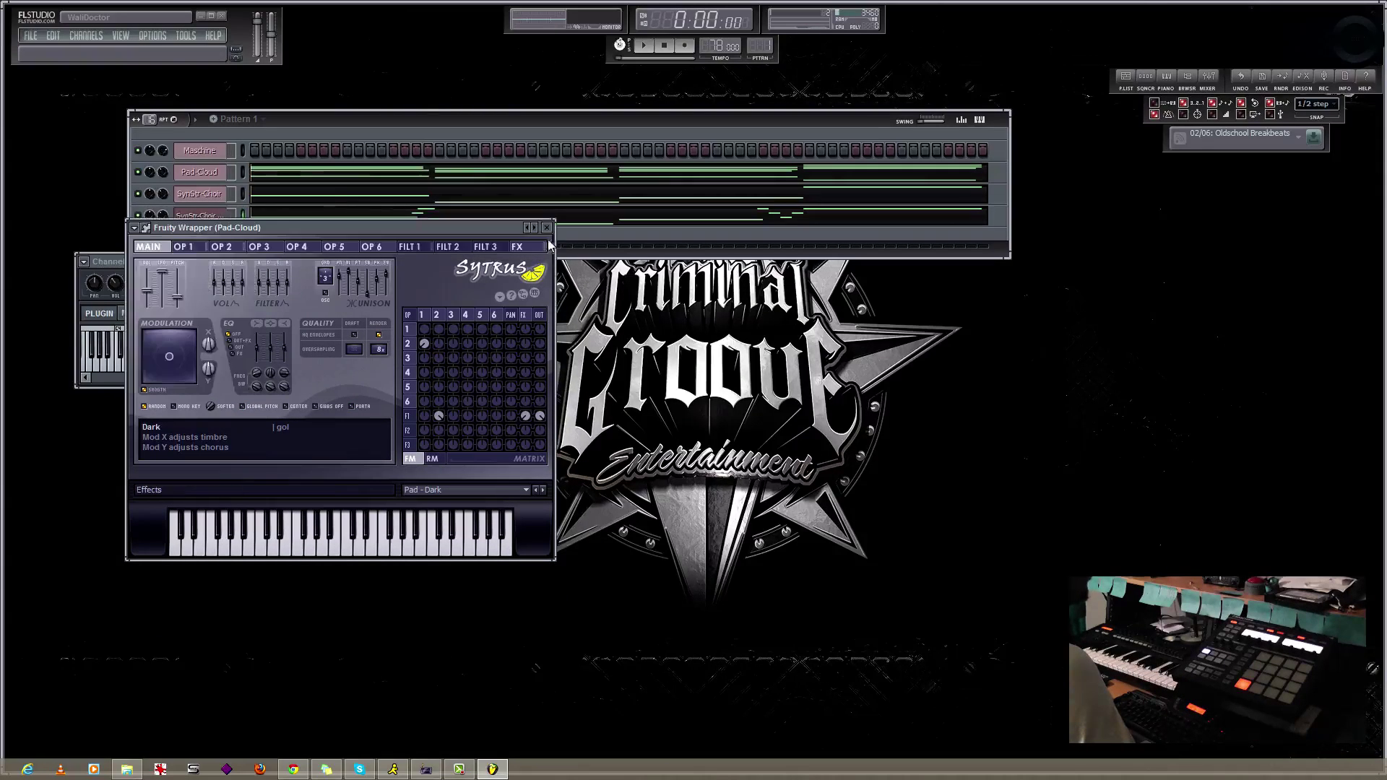
pyautogui.click(549, 219)
pyautogui.moveTo(185, 267); pyautogui.dragTo(196, 273)
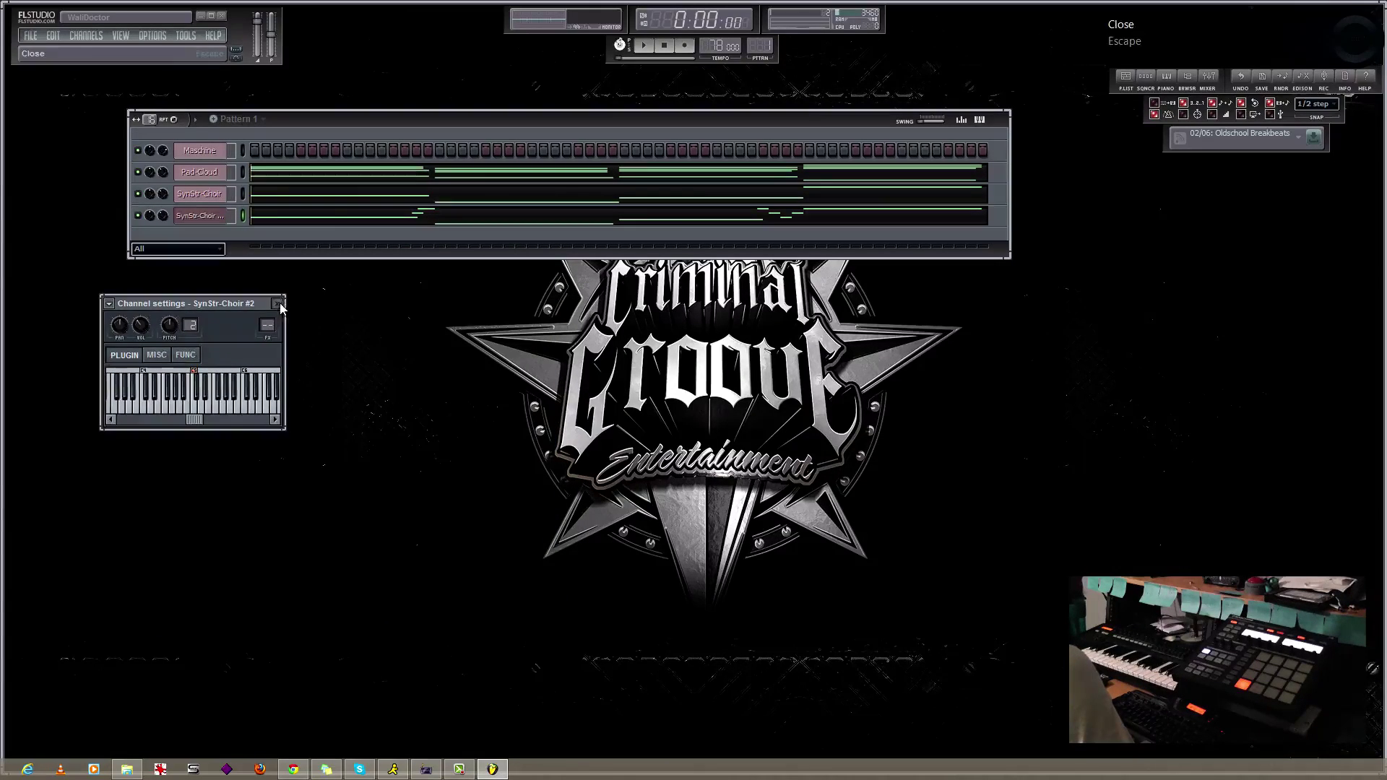
pyautogui.click(262, 267)
# Step: Open the Maschine plugin from its channel and position its window under the step sequencer
pyautogui.click(221, 154)
pyautogui.moveTo(496, 194); pyautogui.dragTo(317, 171)
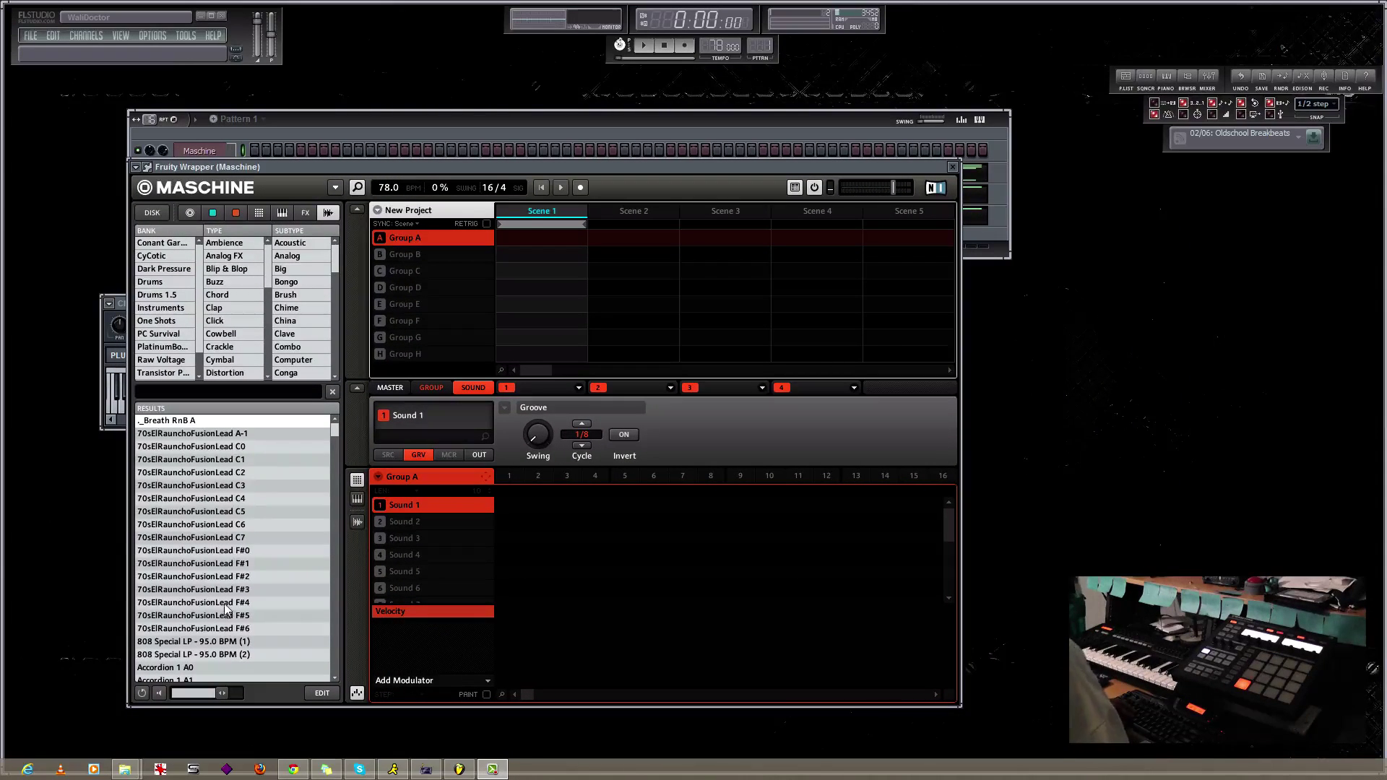
pyautogui.moveTo(618, 169)
pyautogui.mouseDown()
pyautogui.moveTo(683, 159)
pyautogui.moveTo(605, 179)
pyautogui.mouseUp()
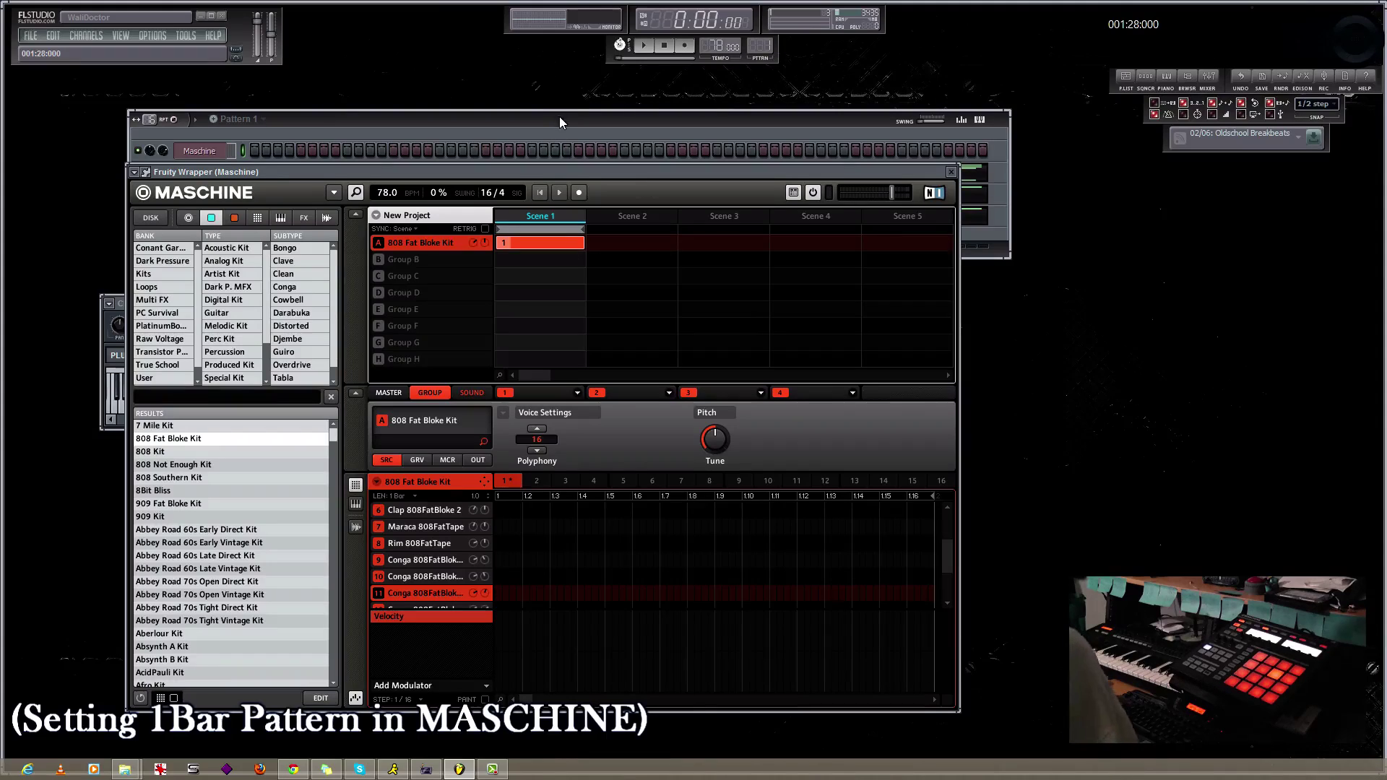
# Step: Bring the step sequencer to the front, play and stop Pattern 1, and open the playlist to examine its clip
pyautogui.moveTo(622, 123); pyautogui.dragTo(604, 114)
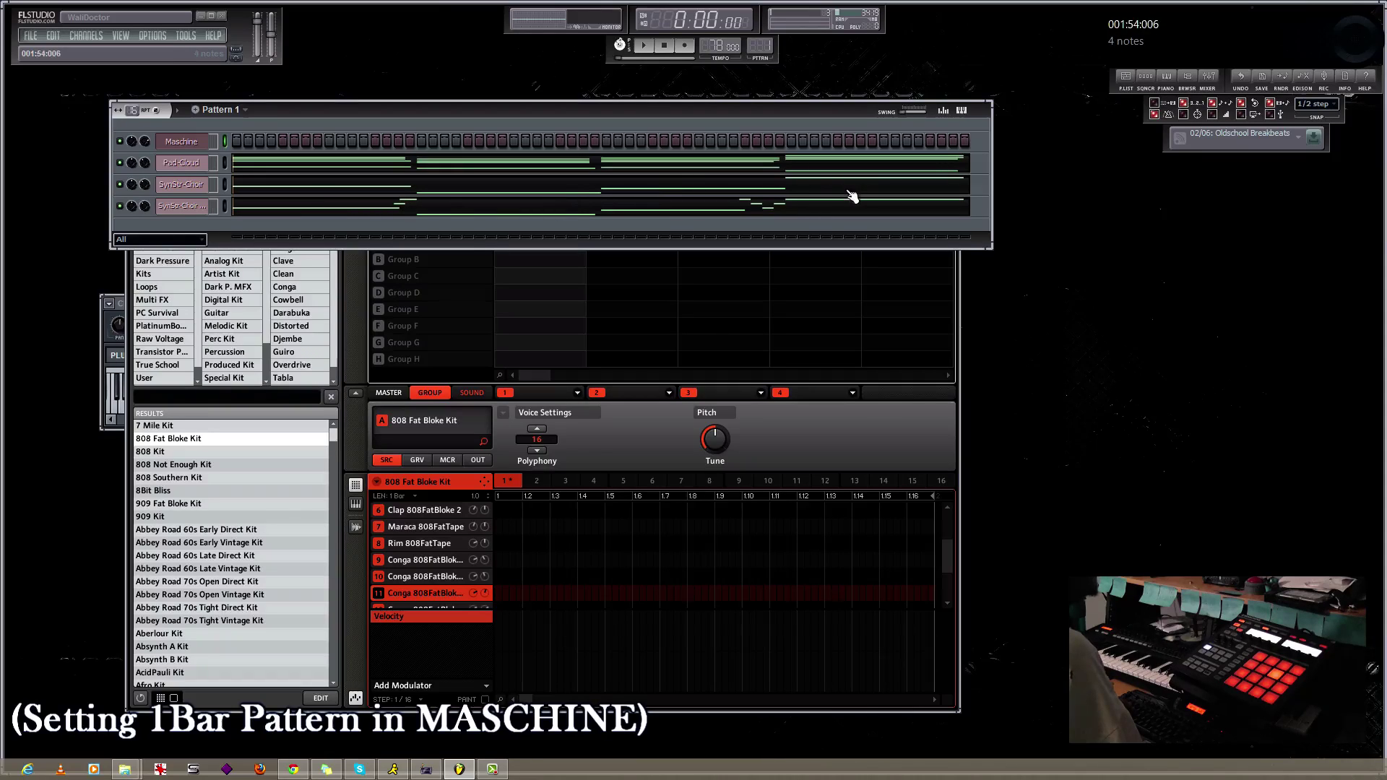
pyautogui.click(643, 46)
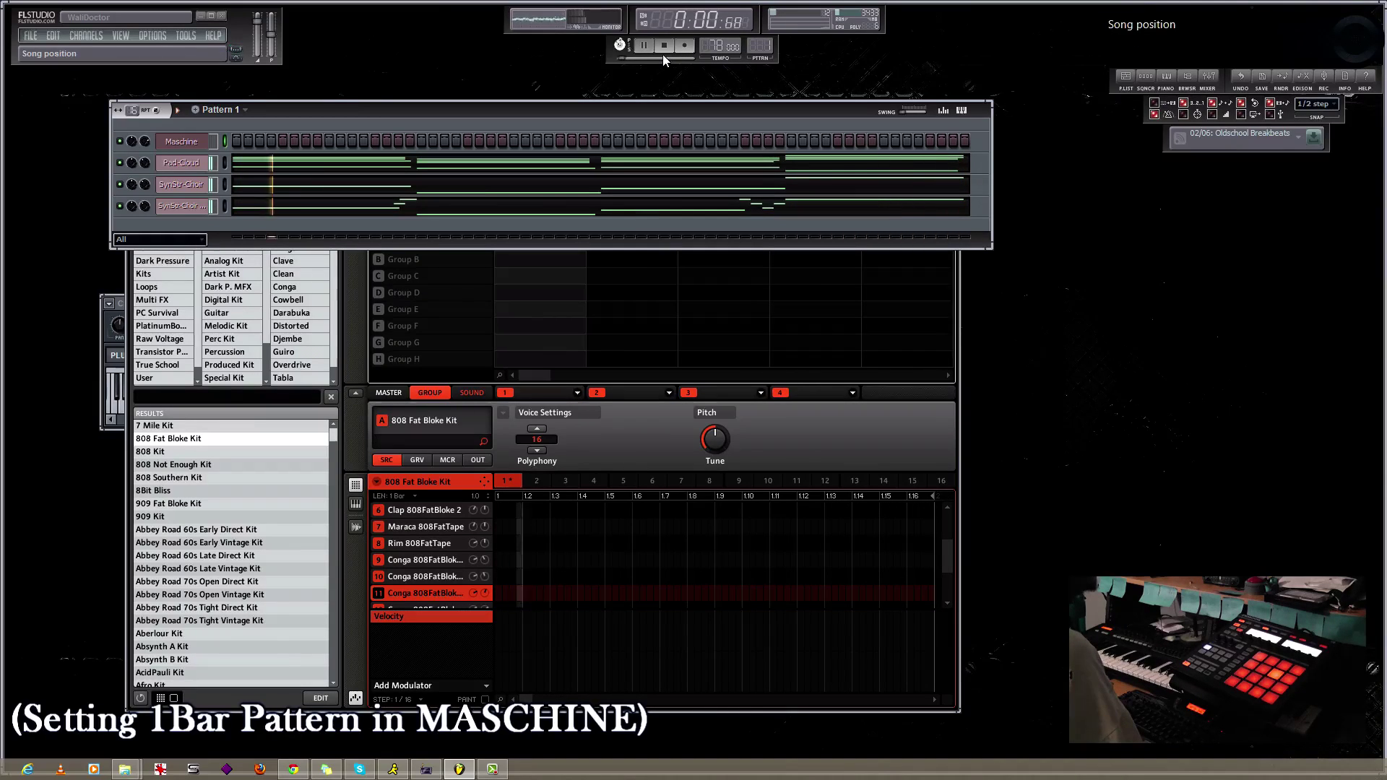
pyautogui.press('space')
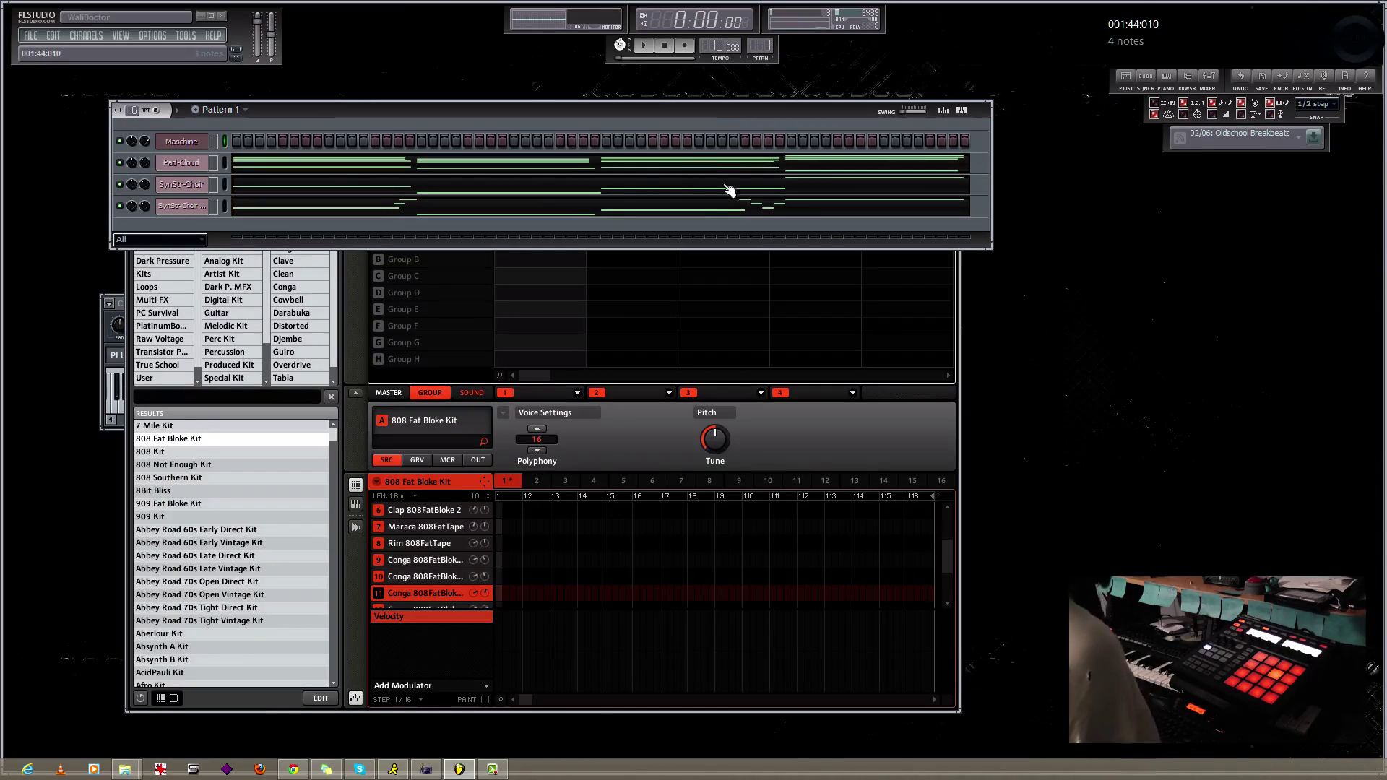
pyautogui.press('F5')
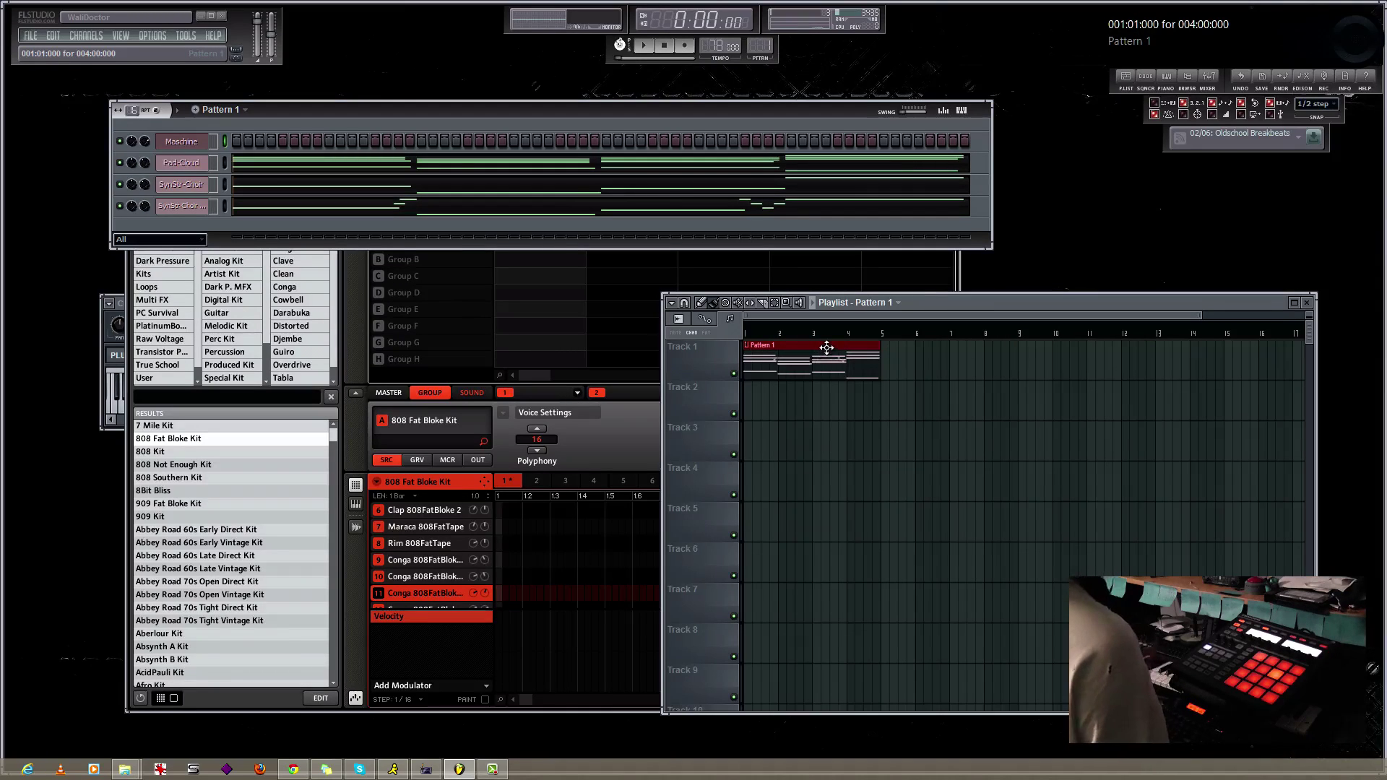
# Step: Hide the playlist and record a kick, snare, hi-hat and clap pattern into Maschine's Scene 1 with the 808 Fat Bloke Kit while Pattern 1 plays
pyautogui.press('F5')
pyautogui.click(788, 456)
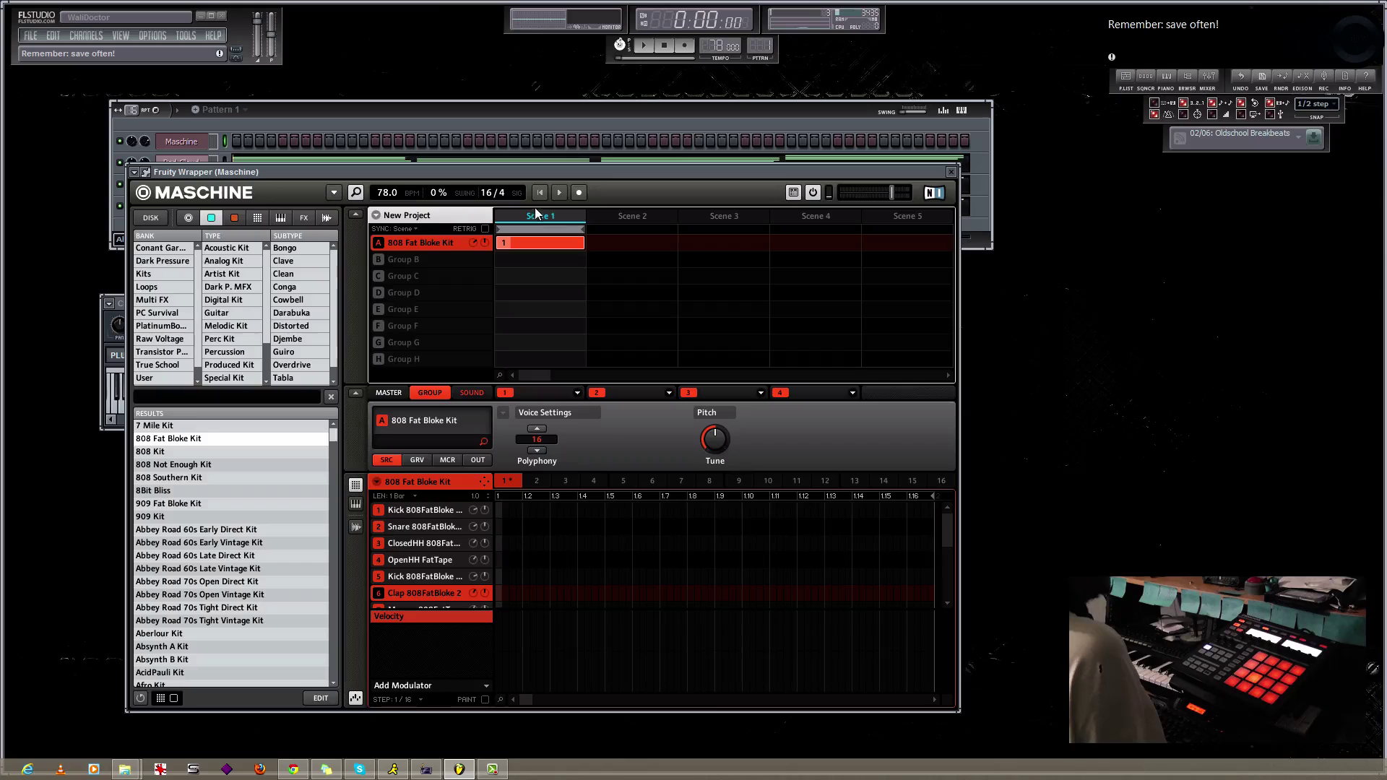
pyautogui.click(579, 193)
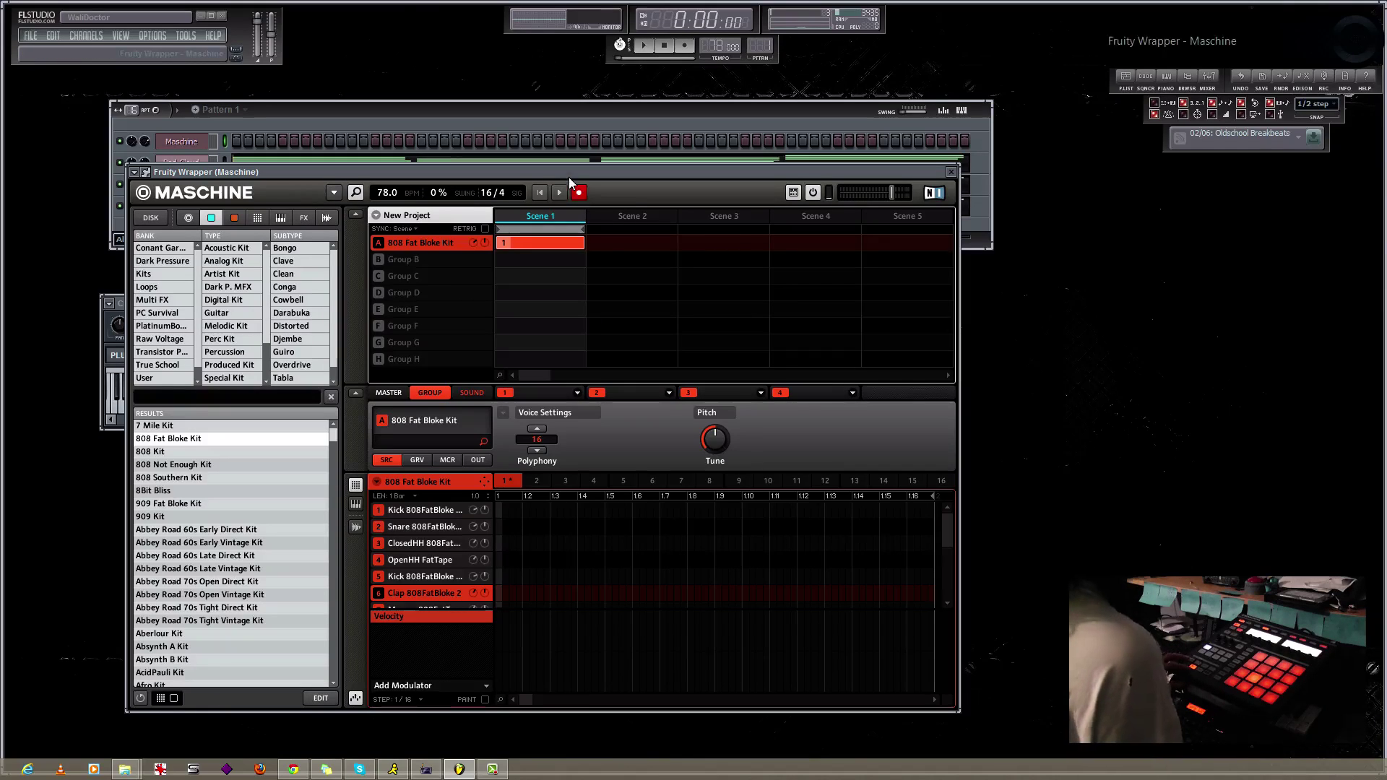
pyautogui.click(645, 46)
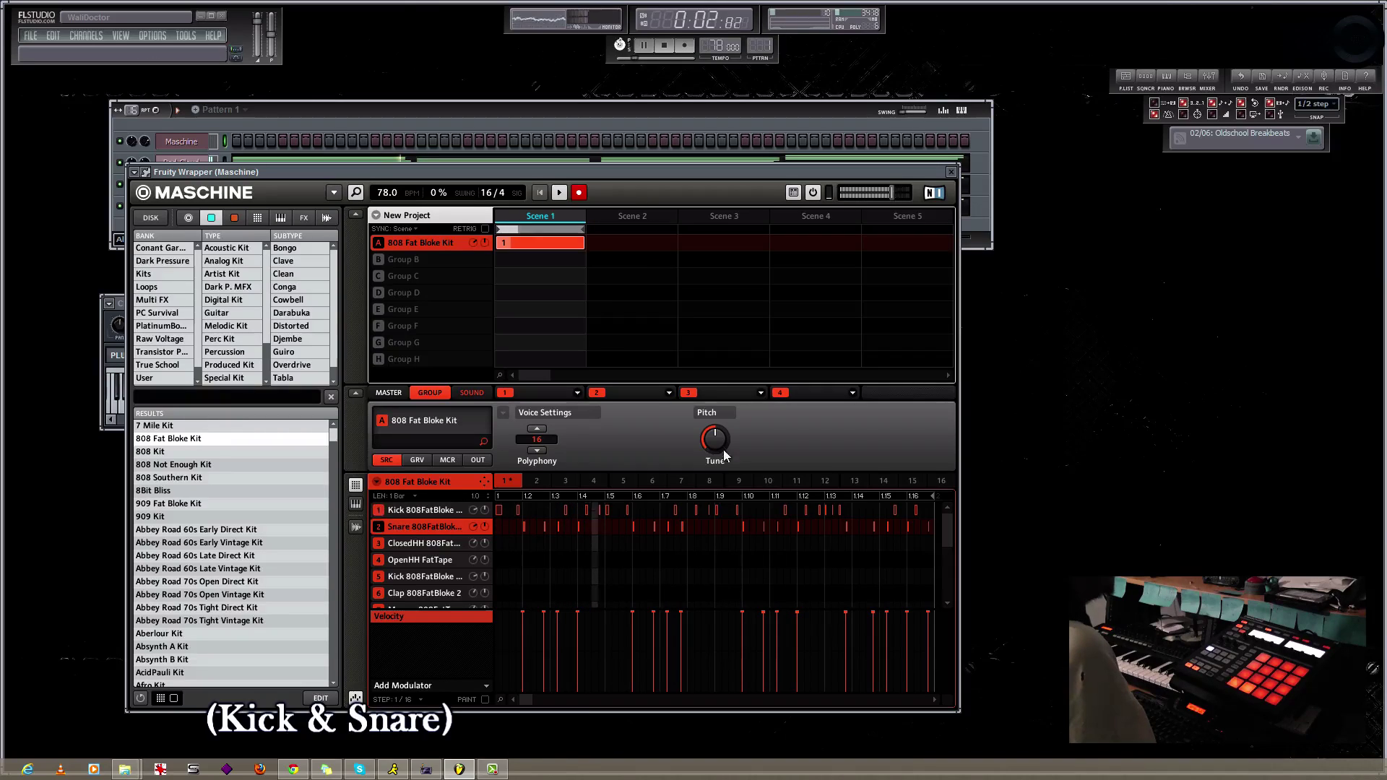
pyautogui.click(579, 192)
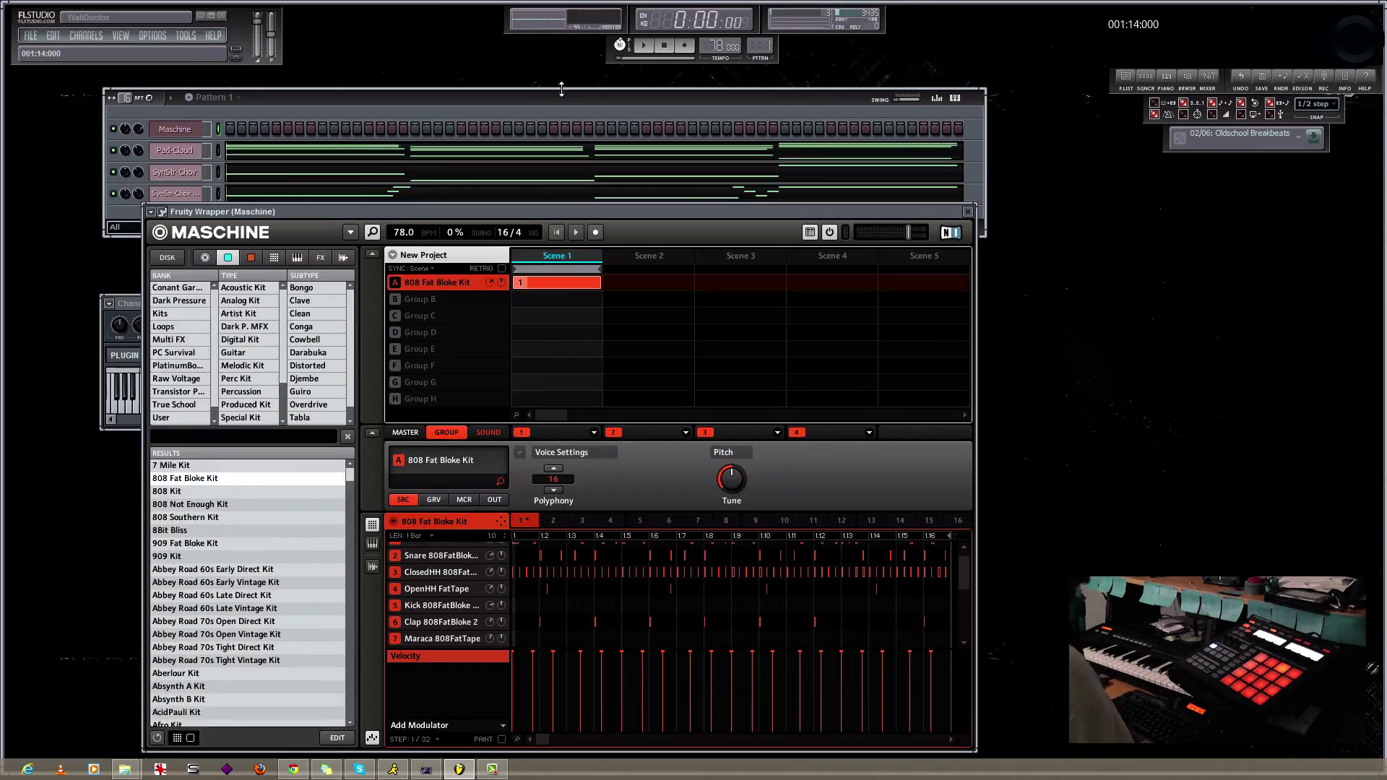
# Step: Move the step sequencer up clear of the Maschine plugin and close the Maschine window
pyautogui.moveTo(549, 98); pyautogui.dragTo(545, 82)
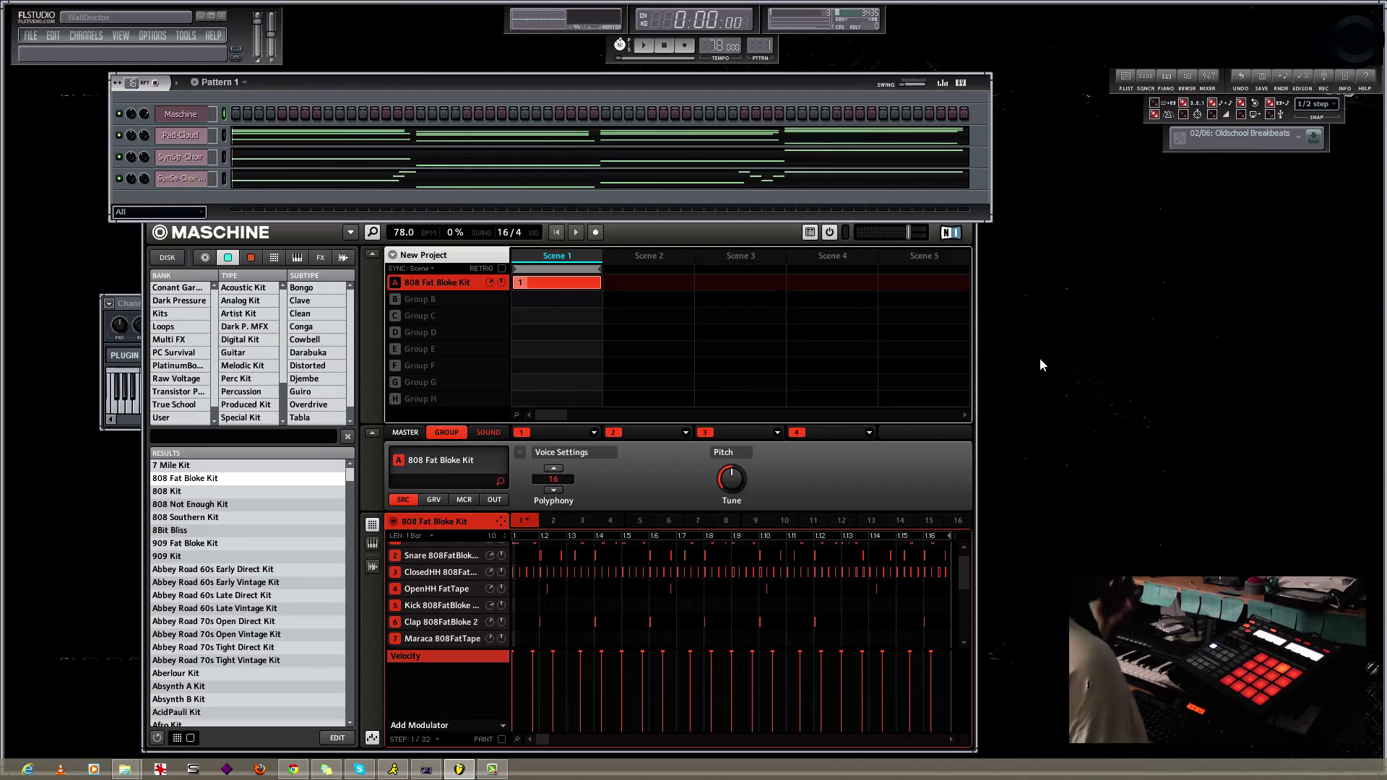
pyautogui.click(656, 227)
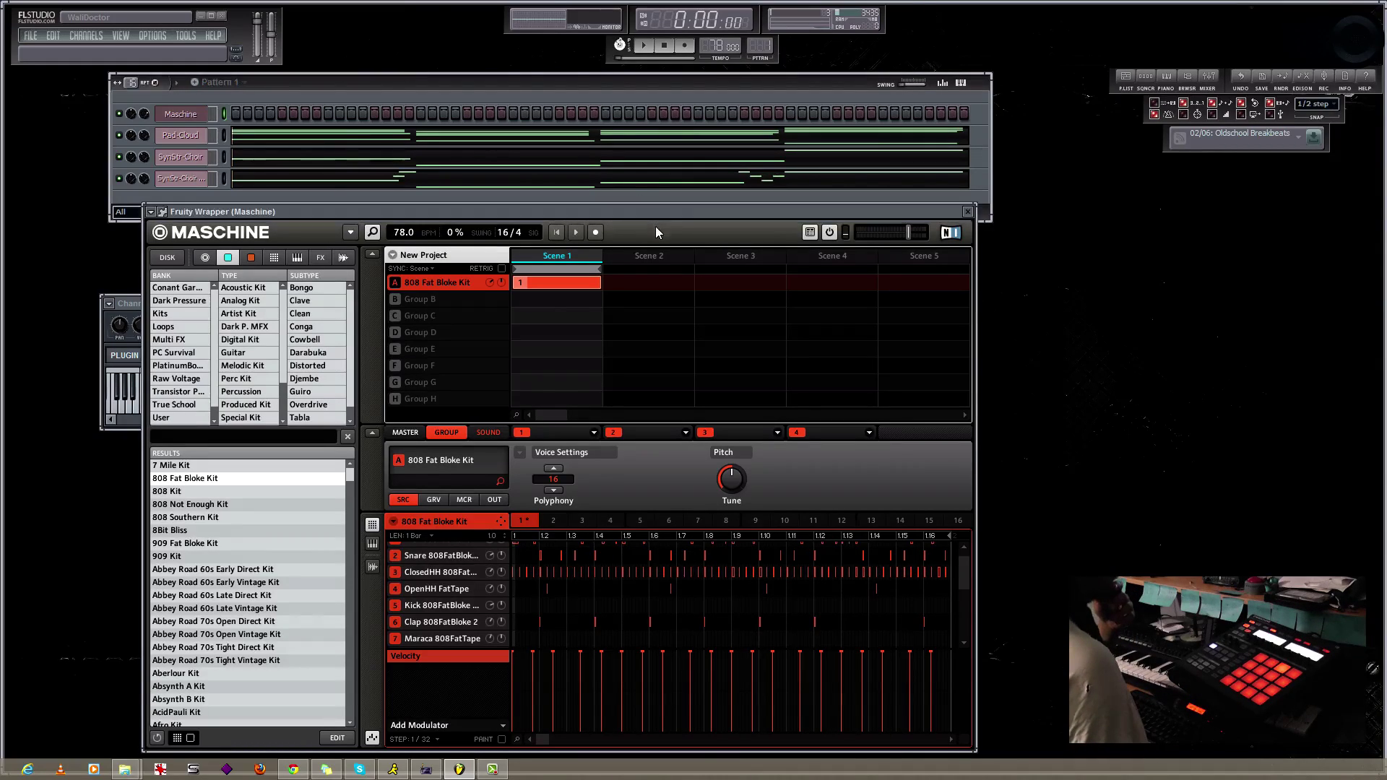
pyautogui.click(969, 213)
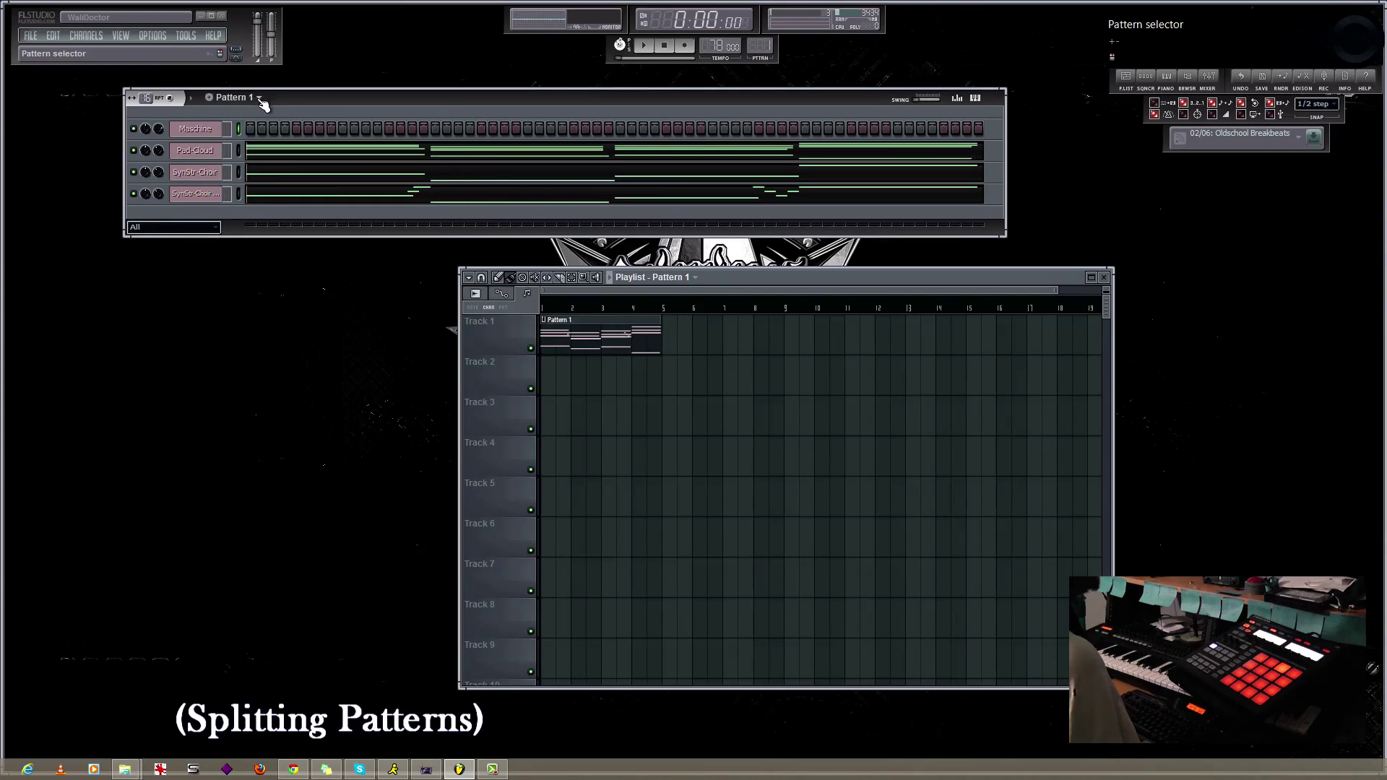
# Step: Split Pattern 1 by channel and spread the clips from bar 1: SynStr-Choir #2 on Track 1, Pad-Cloud on Track 2, SynStr-Choir on Track 3
pyautogui.click(259, 99)
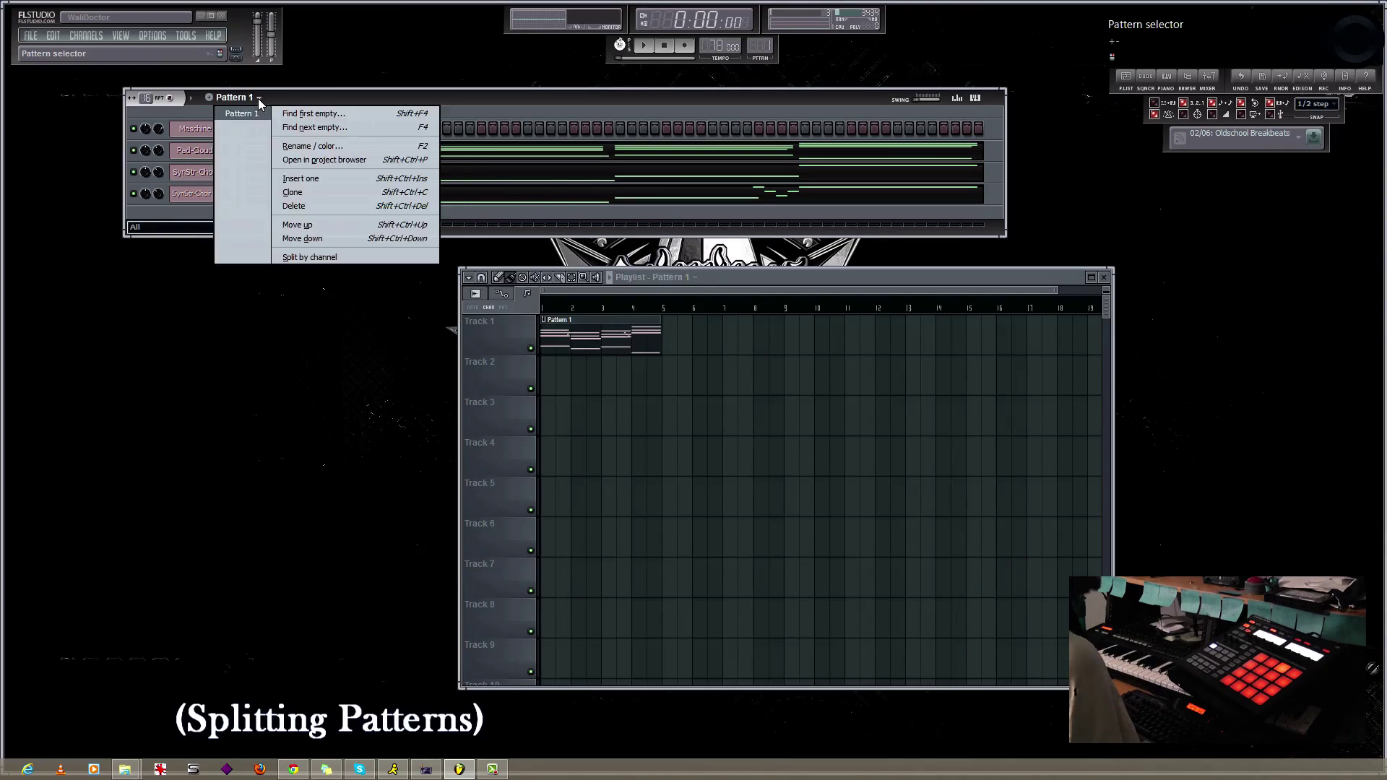
pyautogui.click(303, 258)
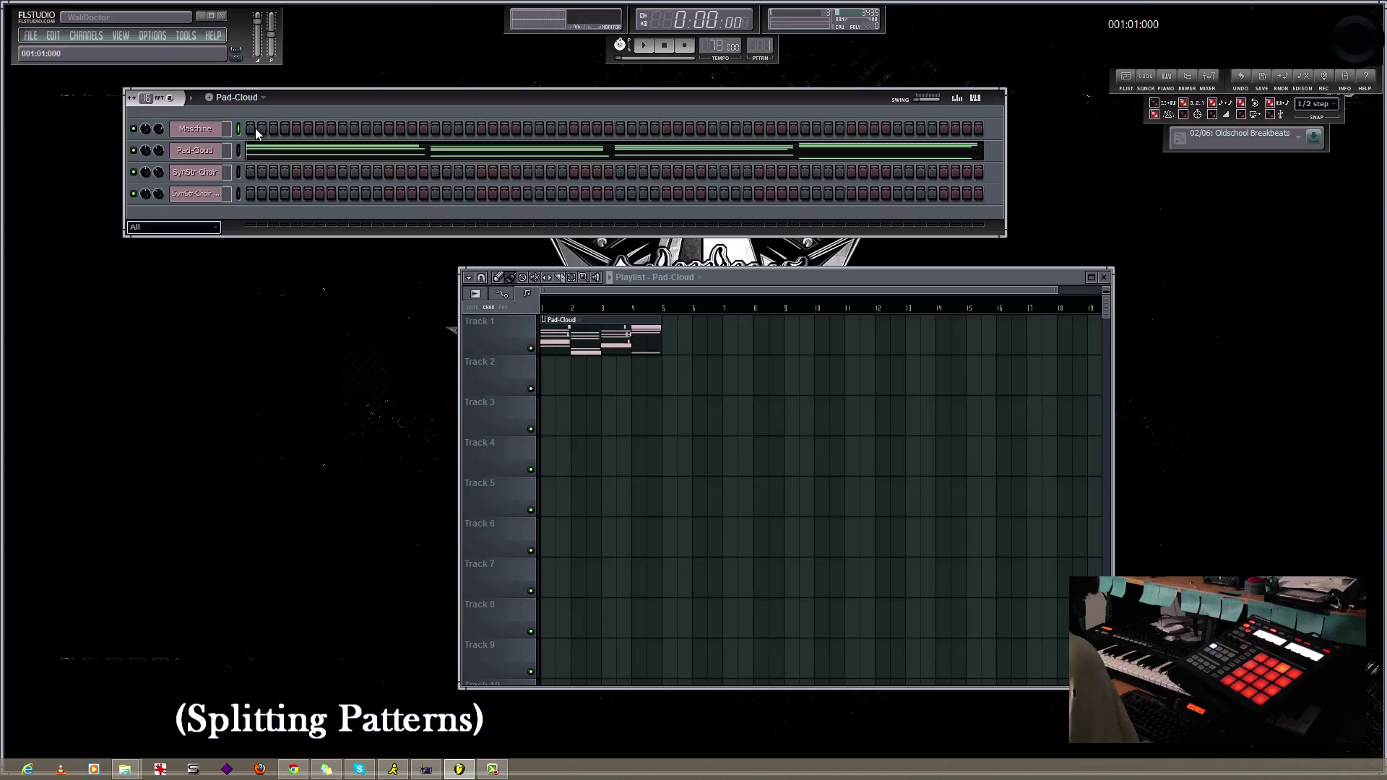
pyautogui.click(261, 99)
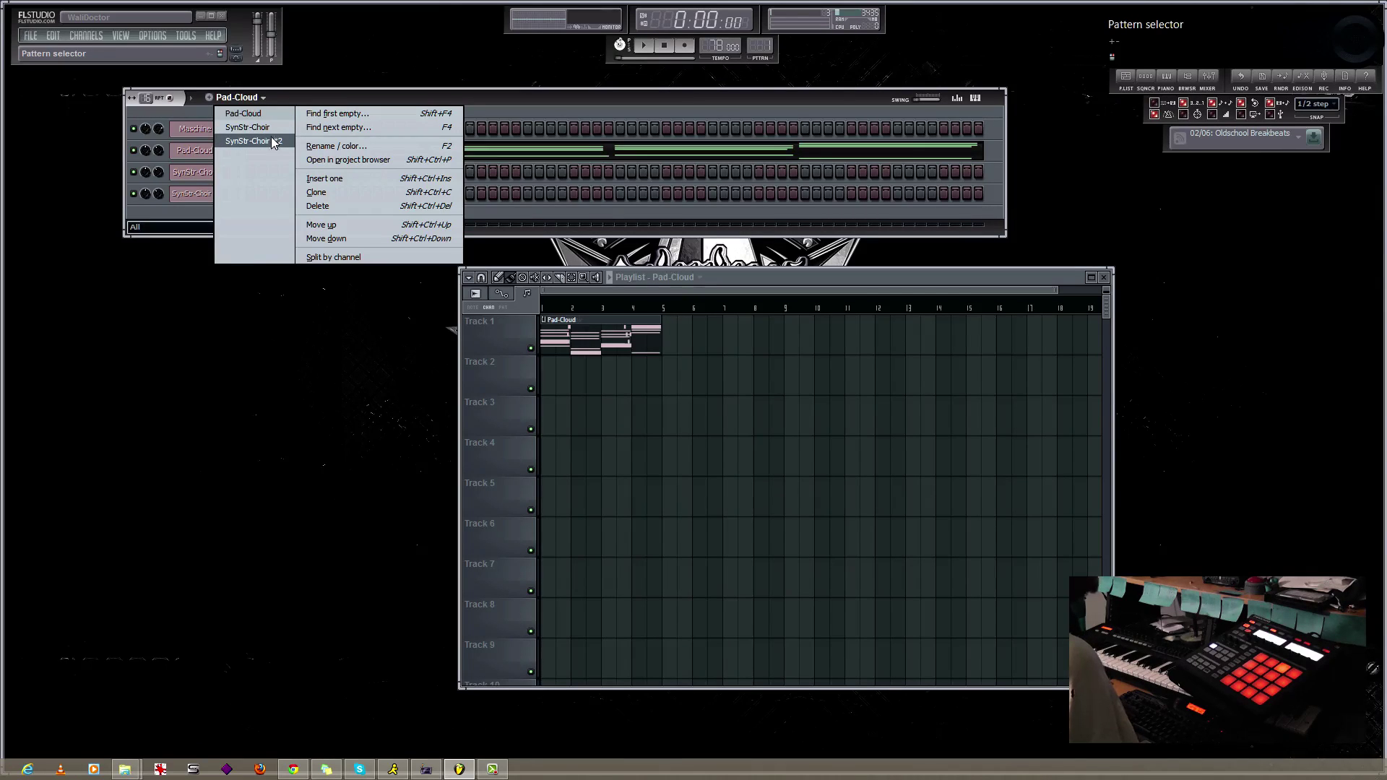
pyautogui.click(563, 101)
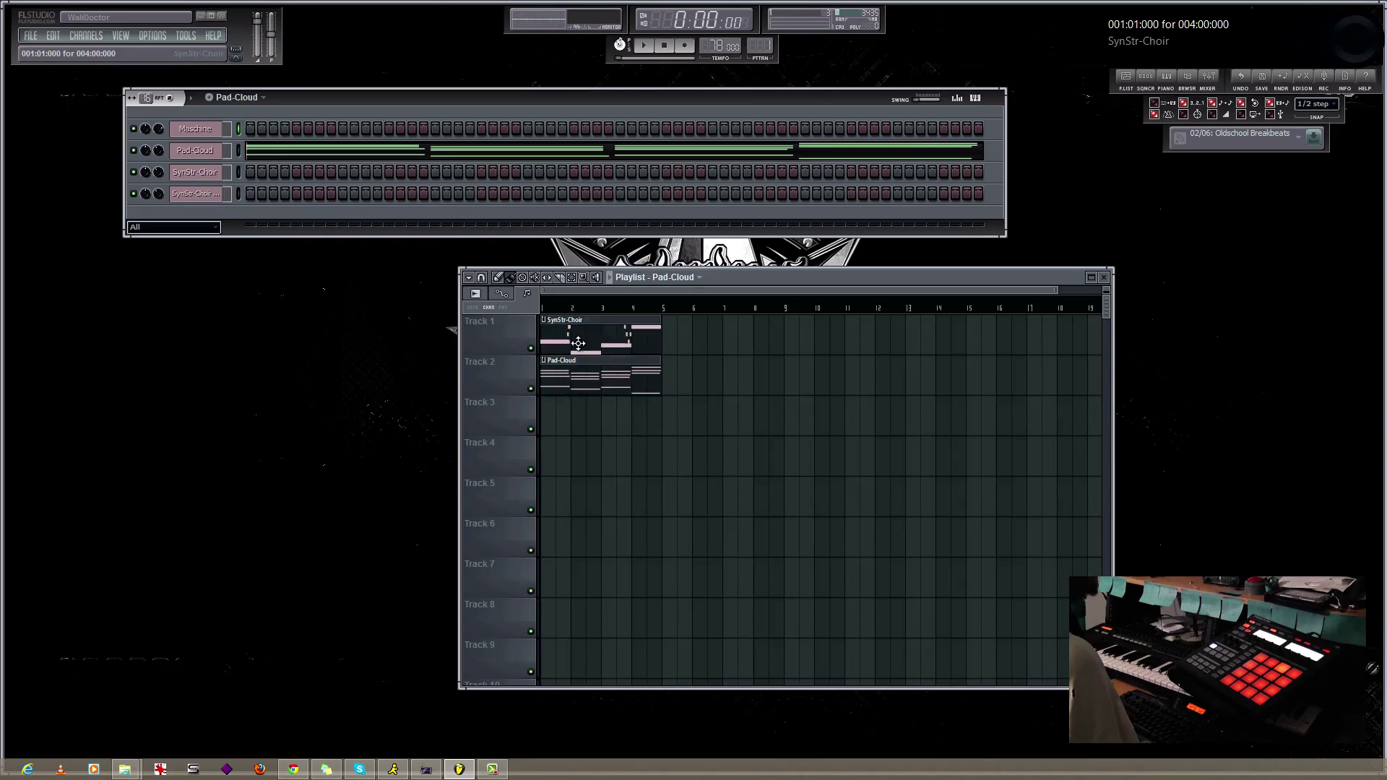
pyautogui.click(567, 430)
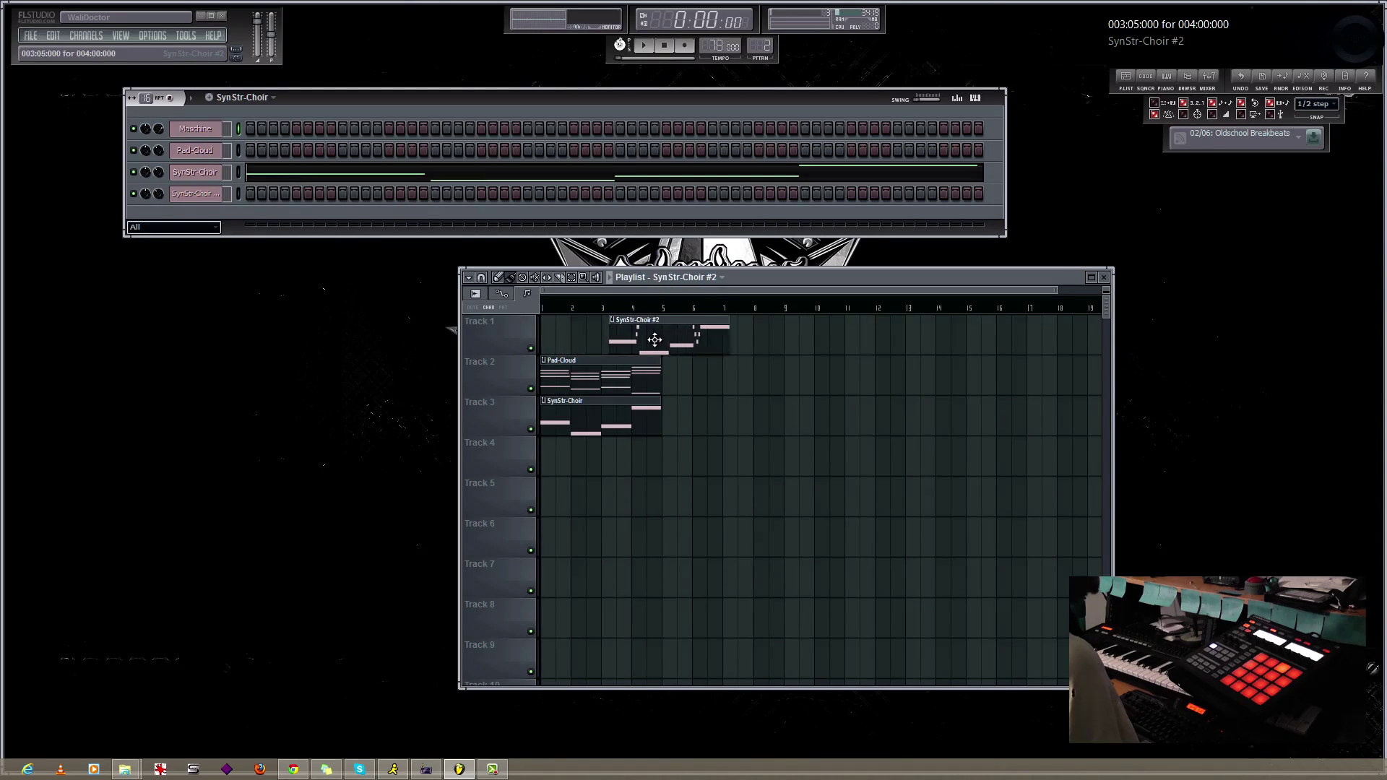
pyautogui.click(621, 353)
# Step: Try soloing and muting Tracks 1 to 3 in the playlist, and turn all tracks back on
pyautogui.rightClick(531, 348)
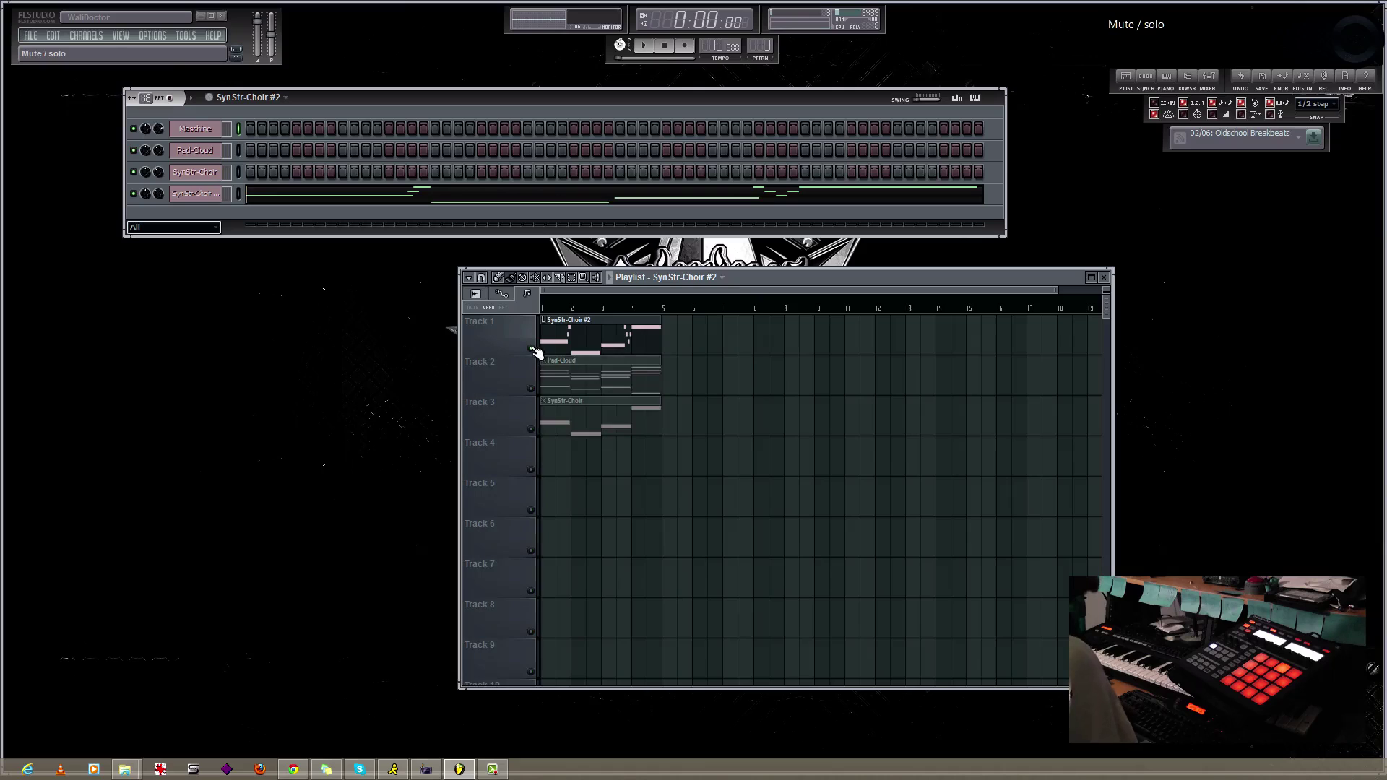
pyautogui.rightClick(532, 389)
pyautogui.rightClick(531, 430)
pyautogui.click(531, 348)
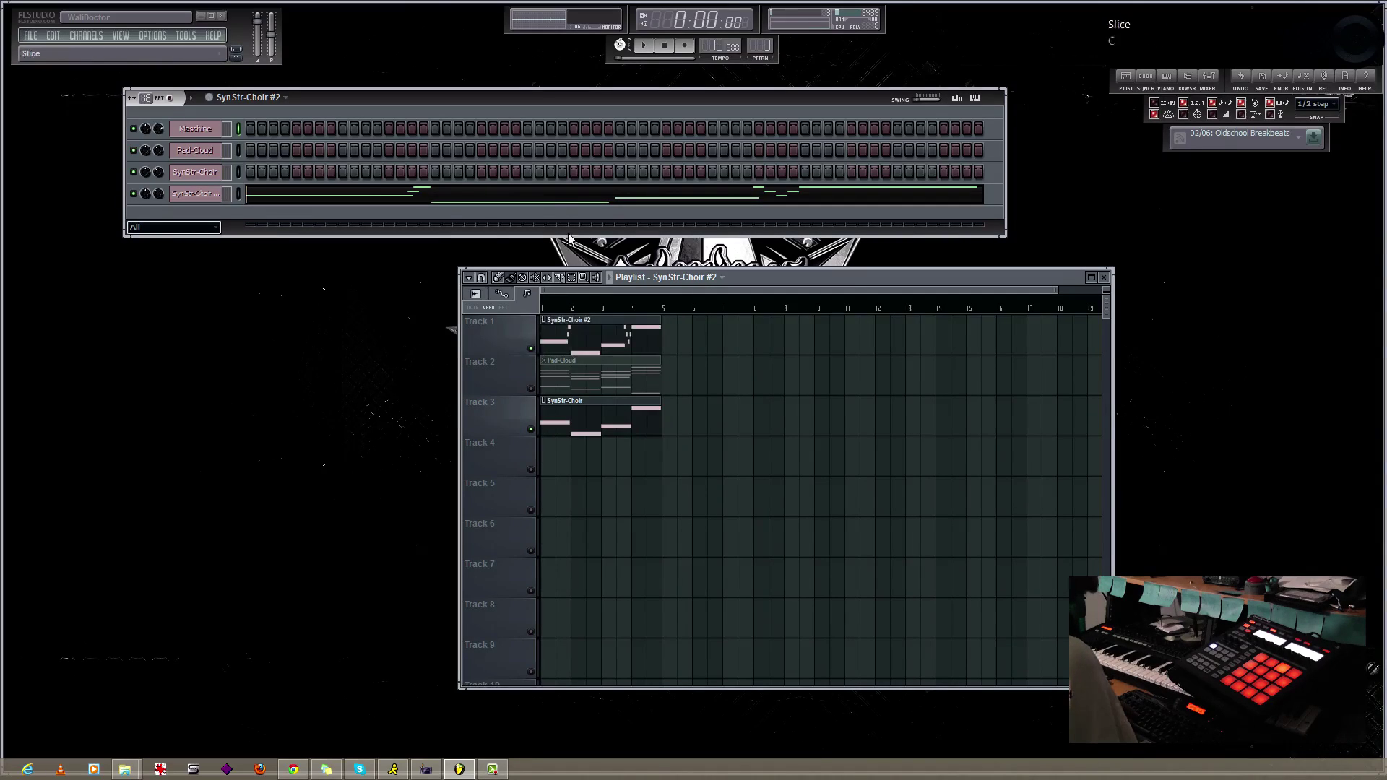
pyautogui.rightClick(531, 390)
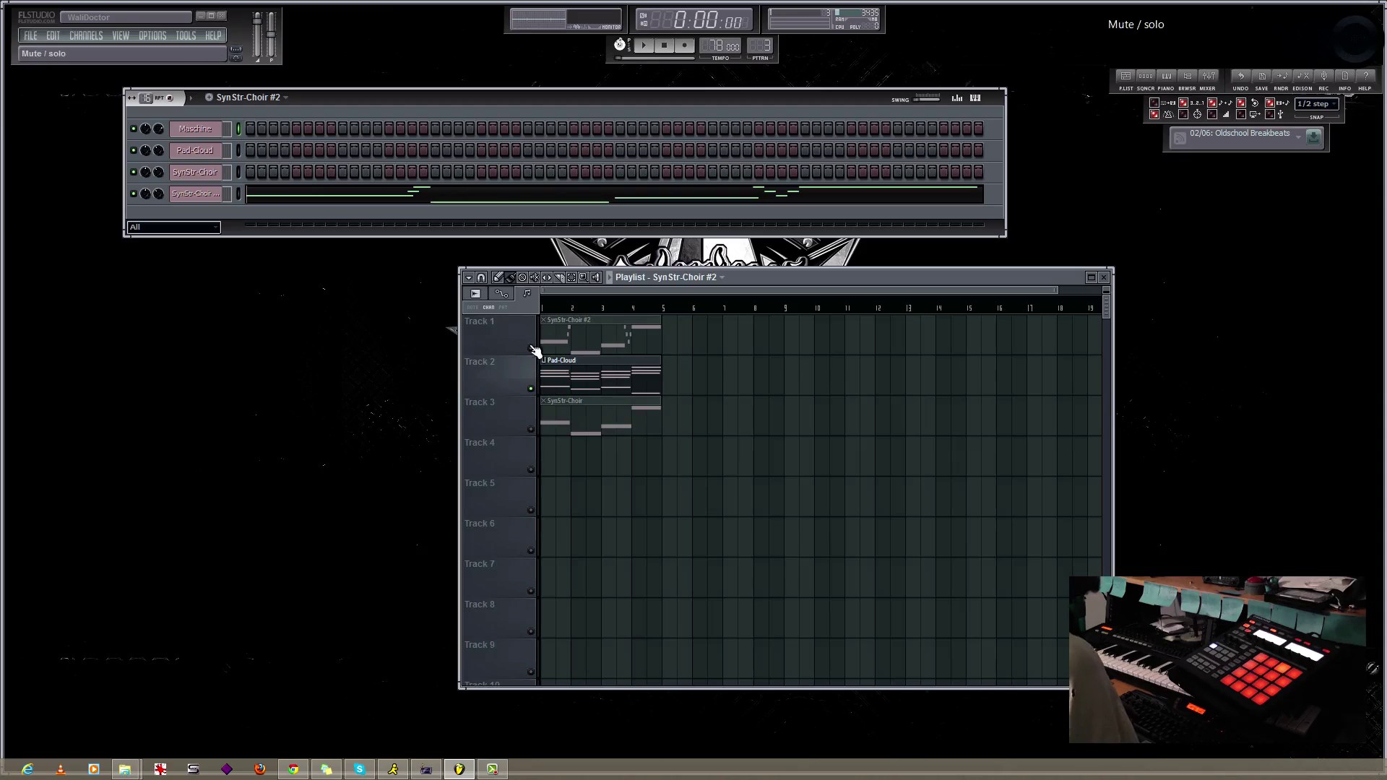
pyautogui.rightClick(531, 348)
pyautogui.rightClick(531, 348)
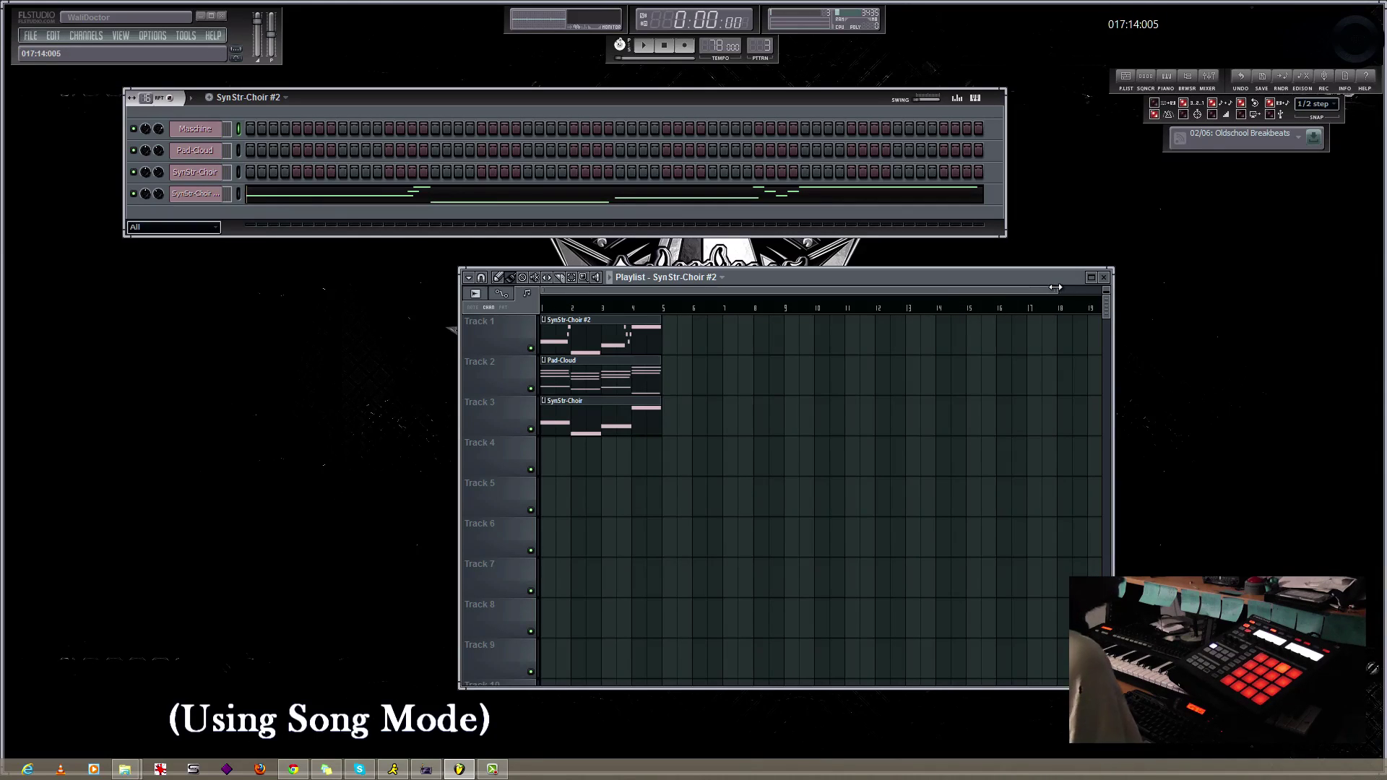
# Step: Switch playback to song mode and play the playlist, muting and unmuting Tracks 2 and 3 before stopping
pyautogui.scroll(-1, 1043, 310)
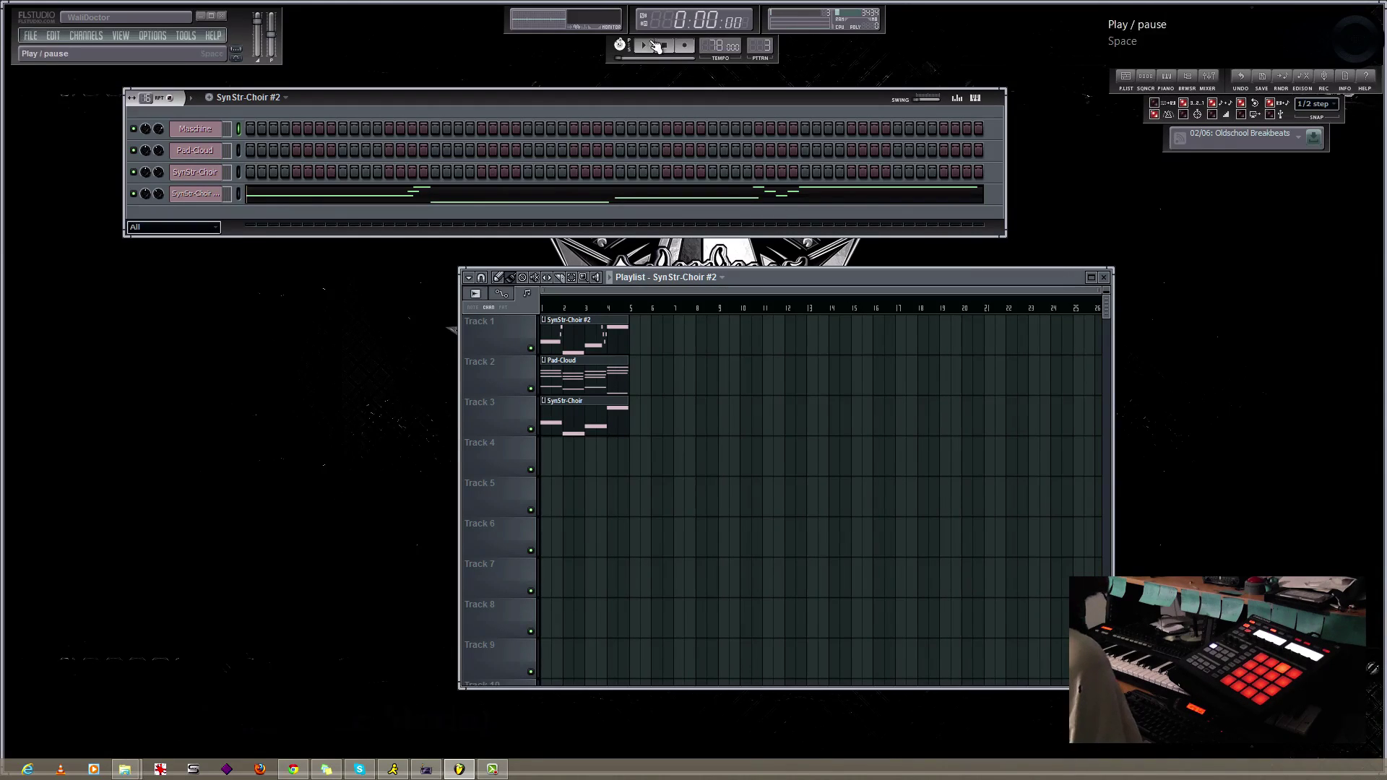
pyautogui.click(620, 45)
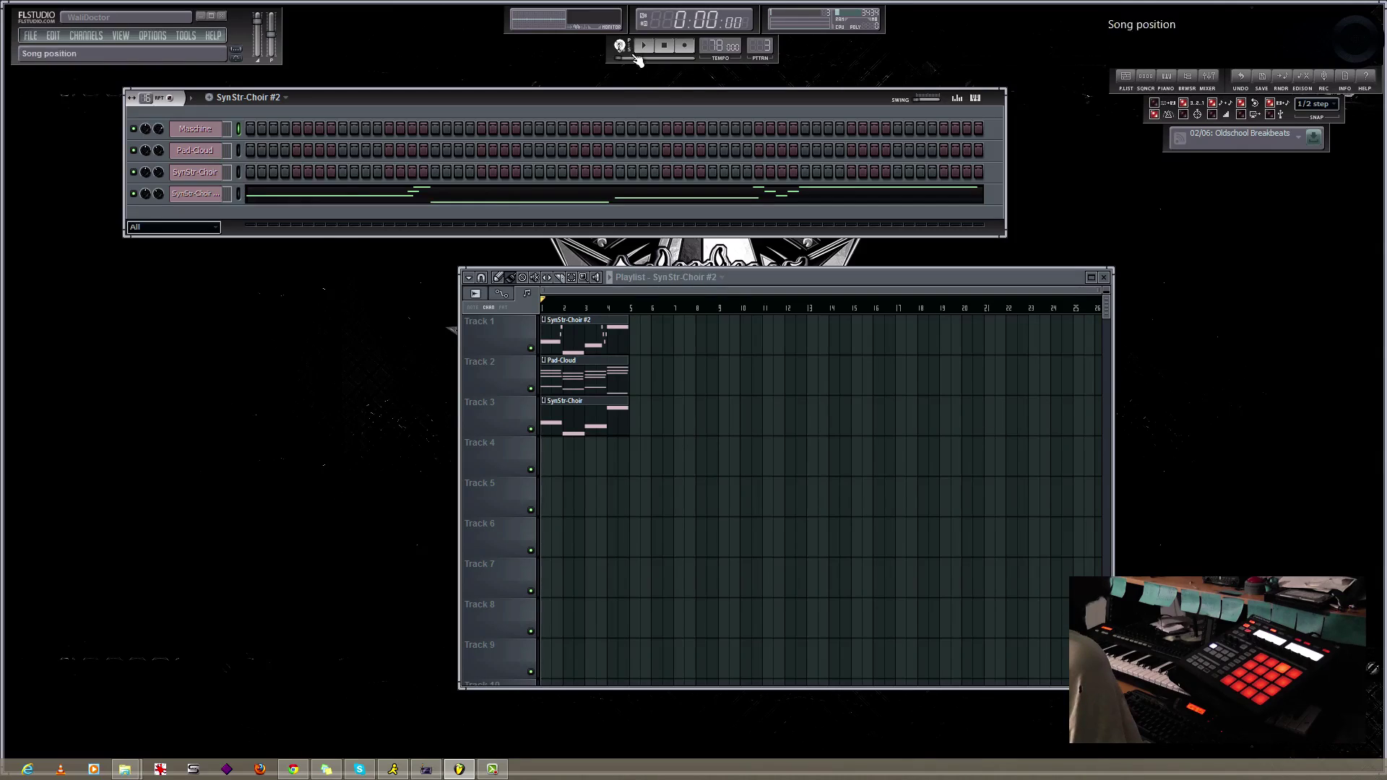
pyautogui.click(642, 47)
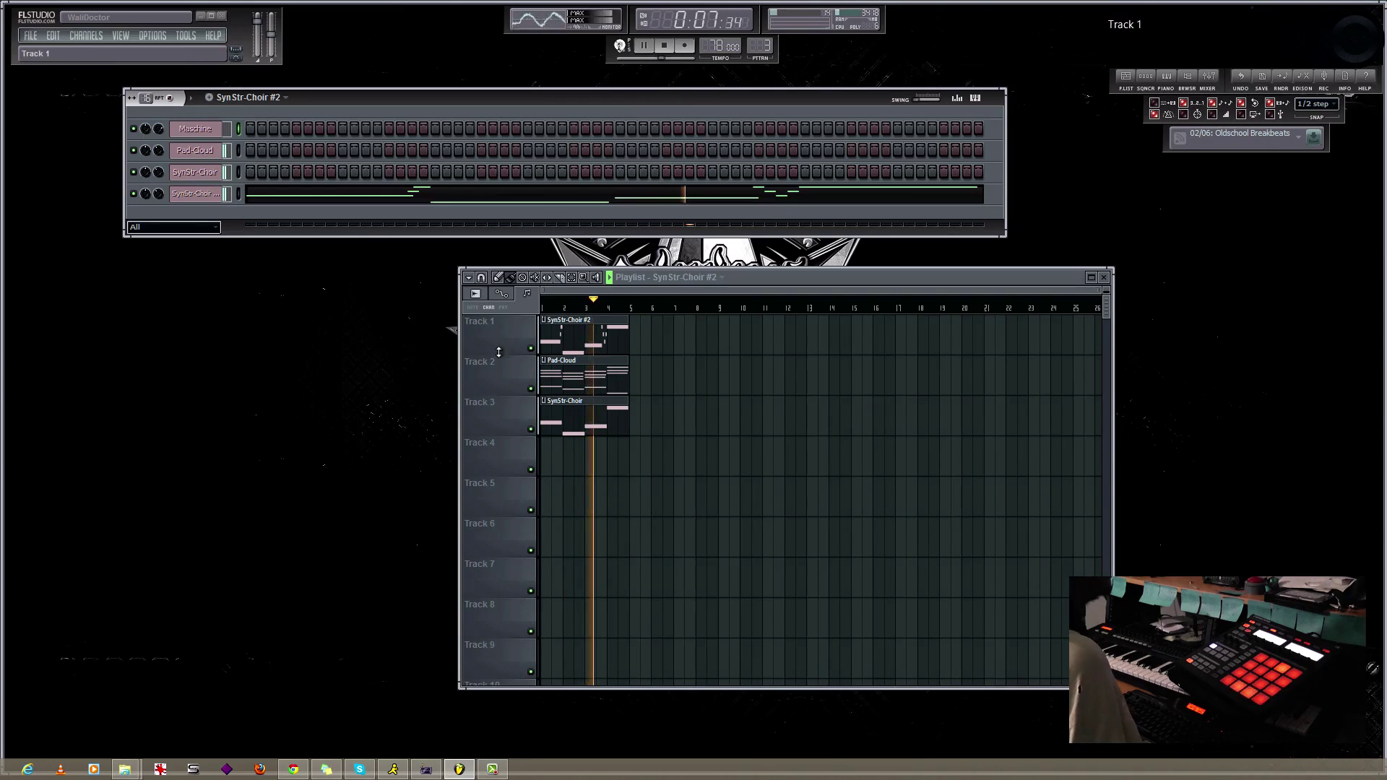
pyautogui.click(532, 390)
pyautogui.click(531, 429)
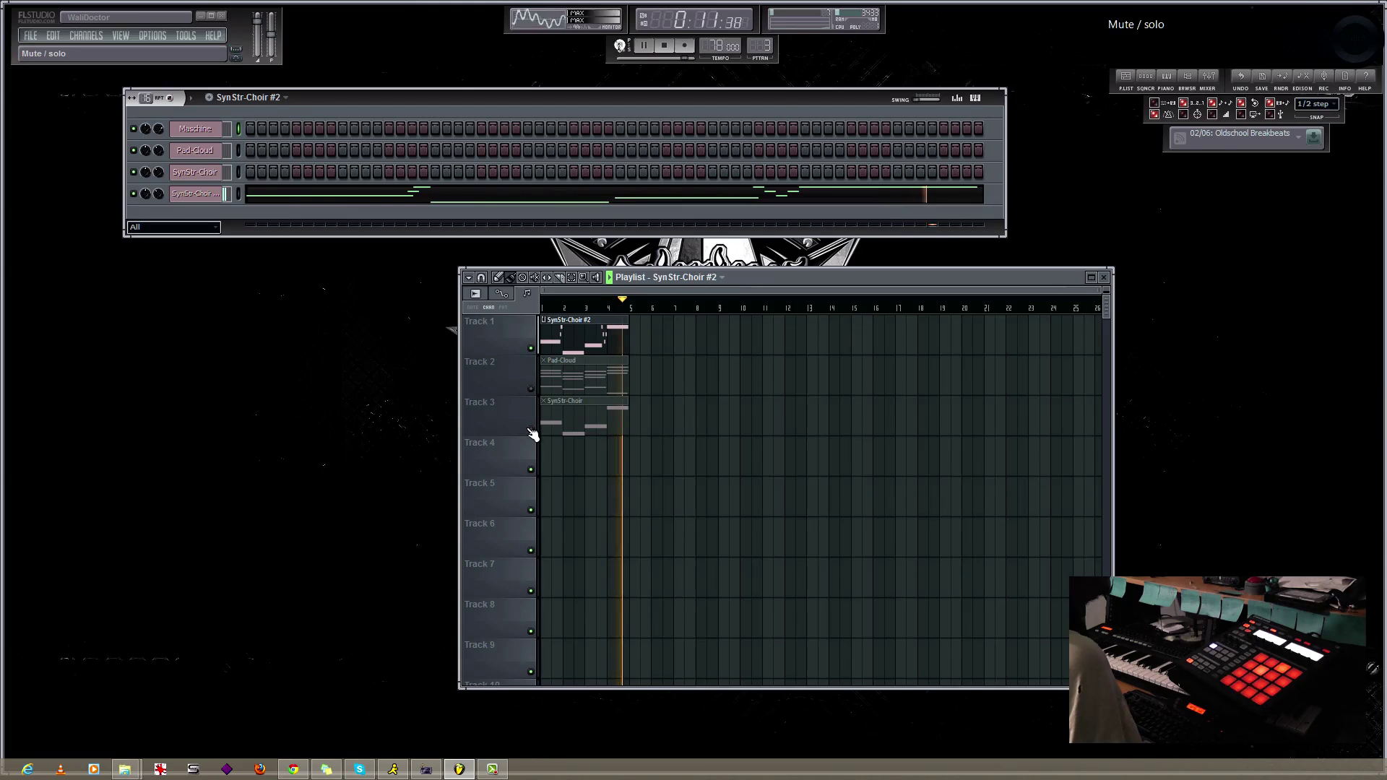
pyautogui.click(531, 429)
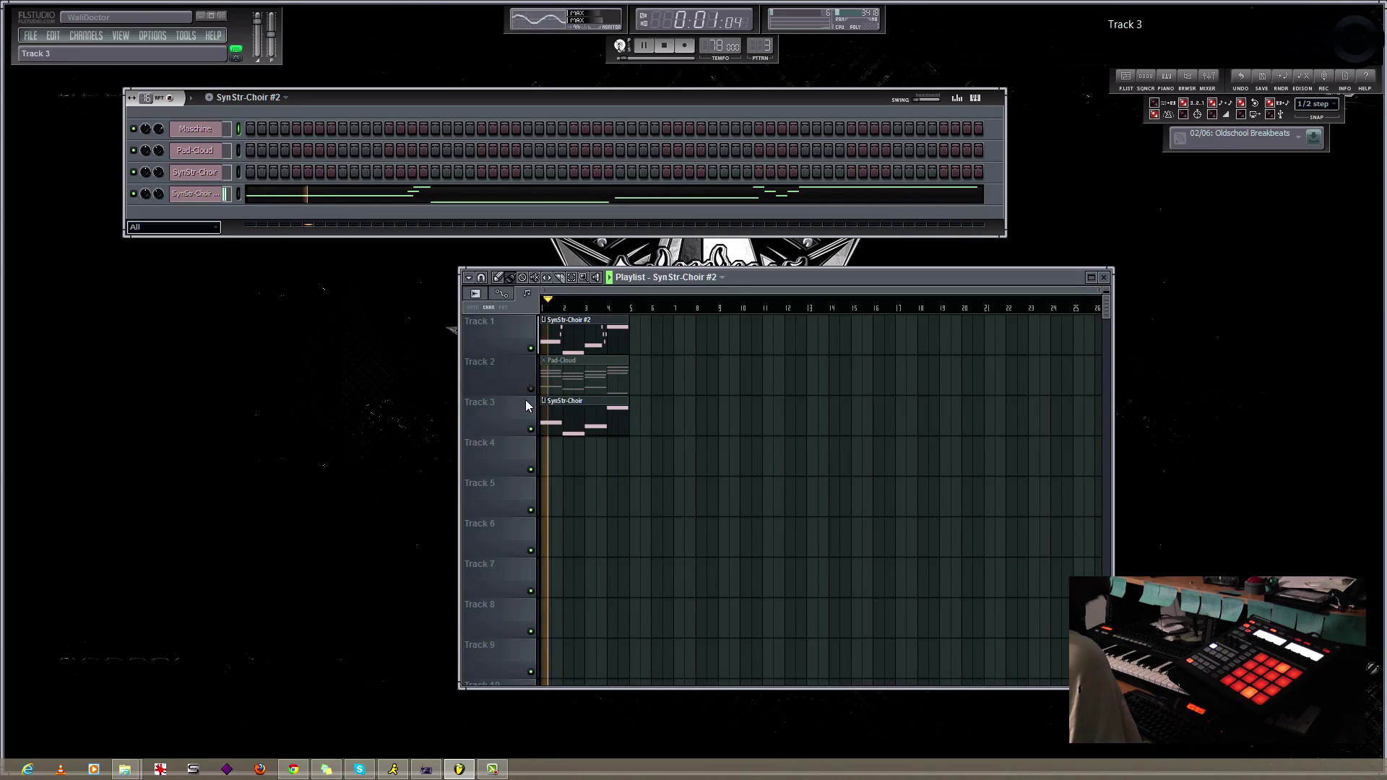
pyautogui.click(530, 389)
pyautogui.click(664, 44)
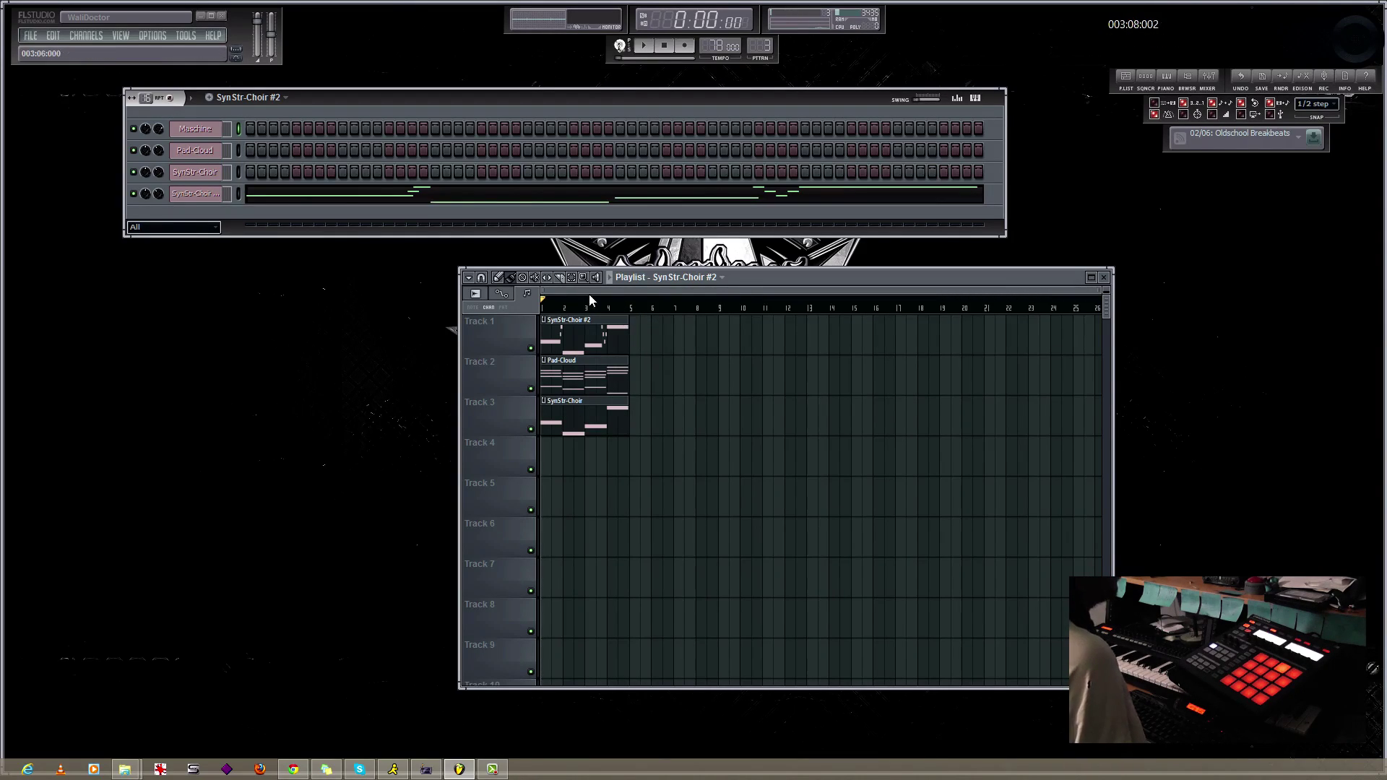
# Step: Reopen the Maschine plugin and arrange its window beside the playlist so both are accessible
pyautogui.click(195, 129)
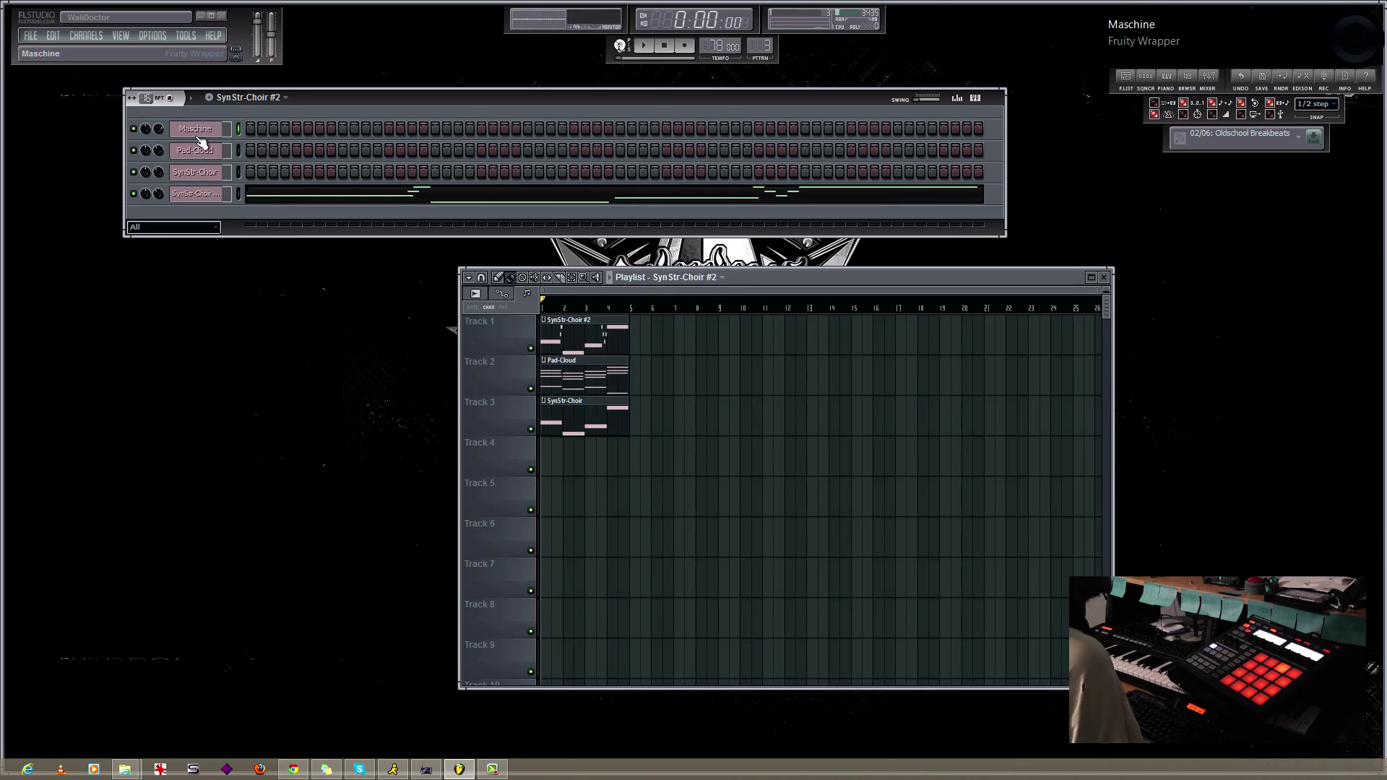
pyautogui.moveTo(636, 218); pyautogui.dragTo(544, 152)
pyautogui.moveTo(758, 274); pyautogui.dragTo(924, 270)
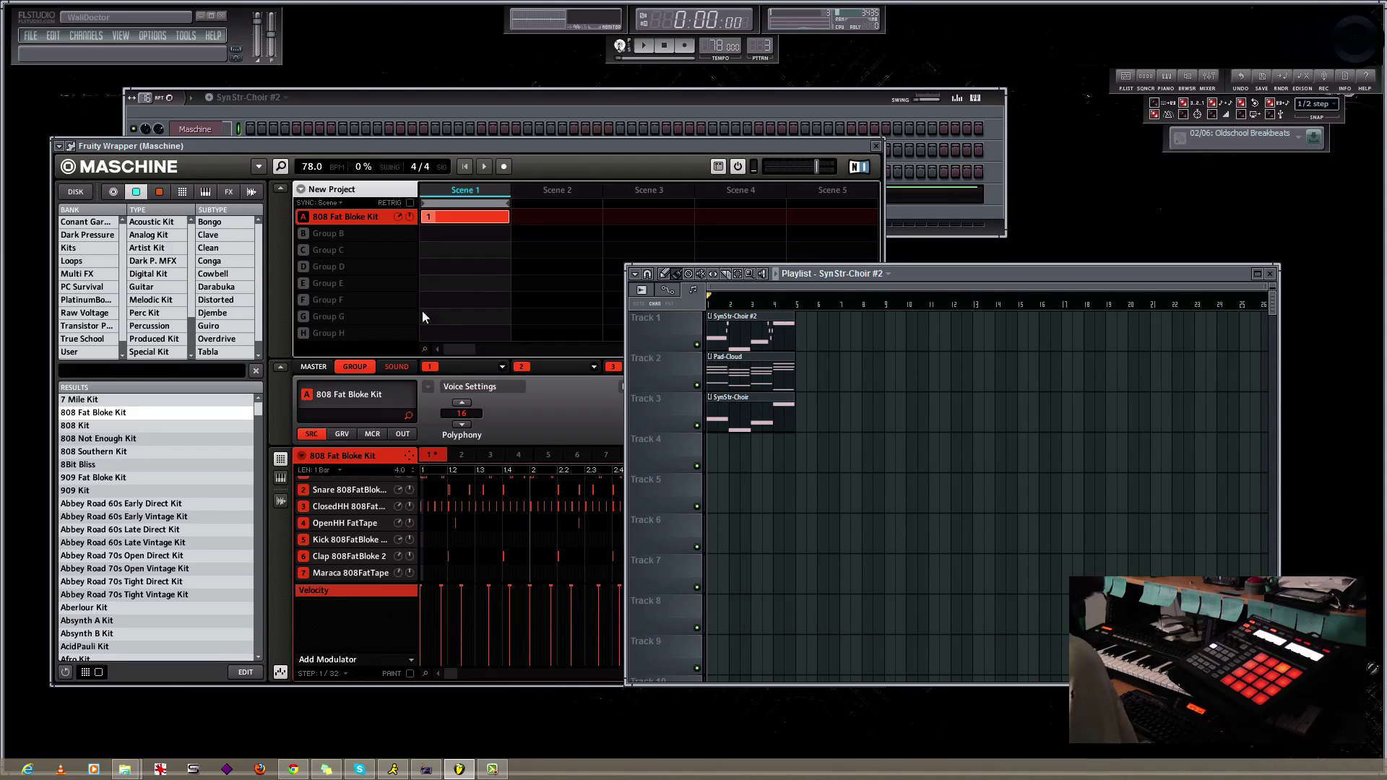
pyautogui.moveTo(963, 266); pyautogui.dragTo(1044, 250)
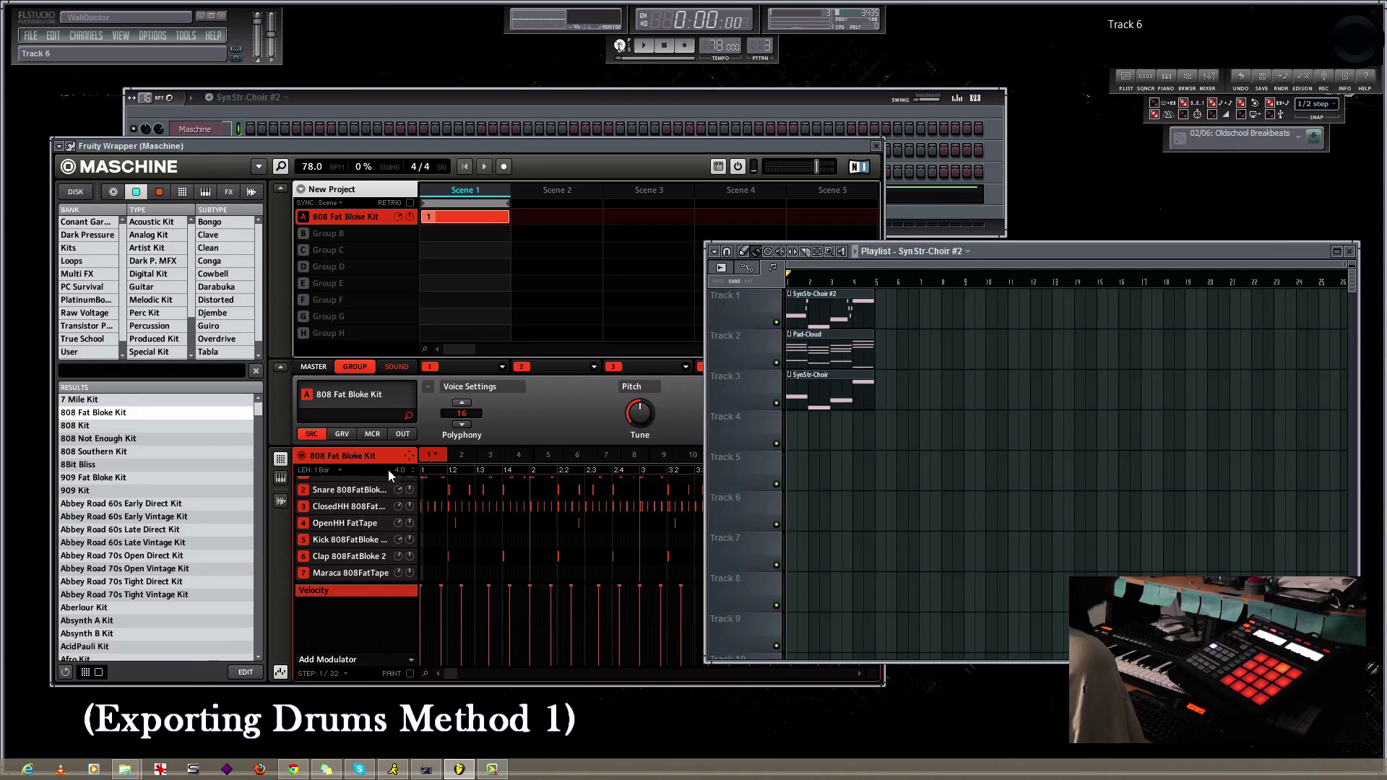
# Step: Check that the 808 Fat Bloke Kit group's Pattern Drag Mode is set to Audio
pyautogui.click(305, 457)
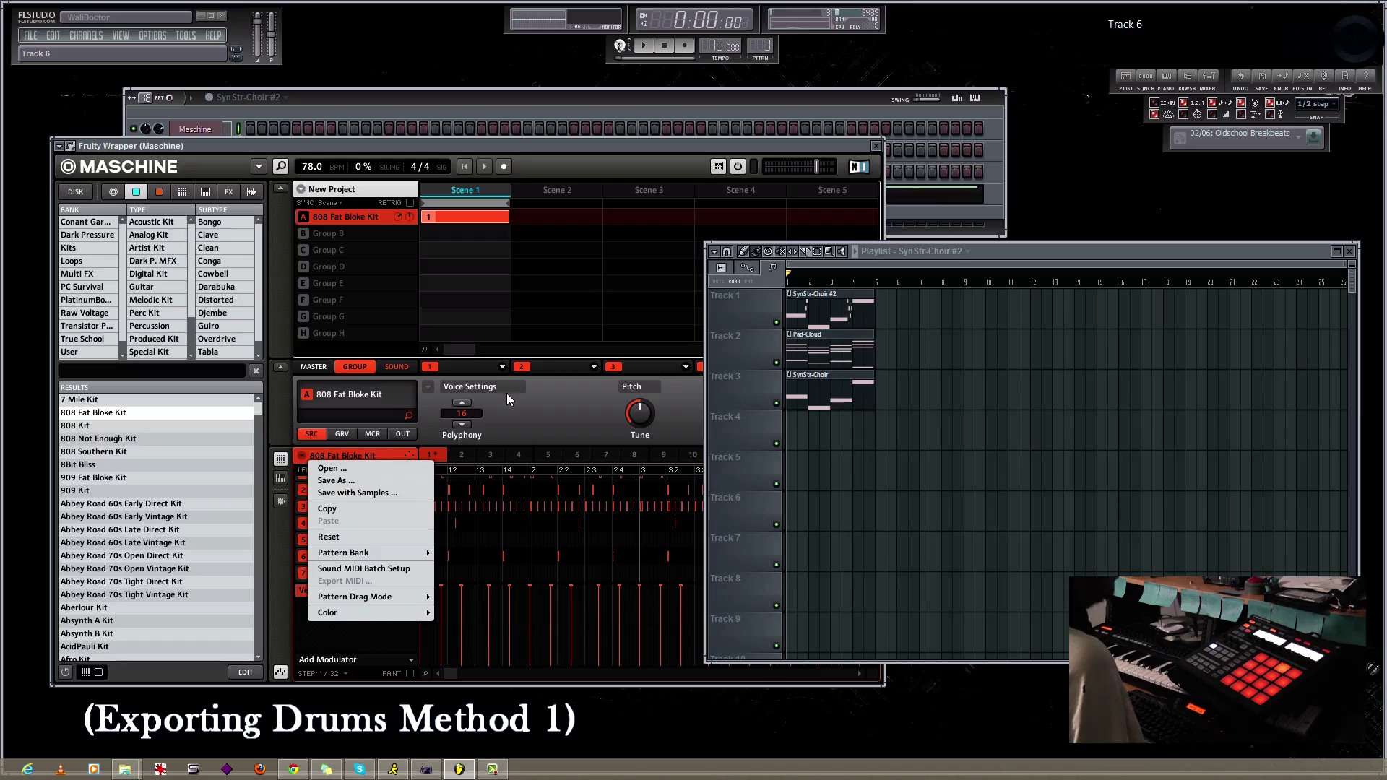
pyautogui.click(549, 422)
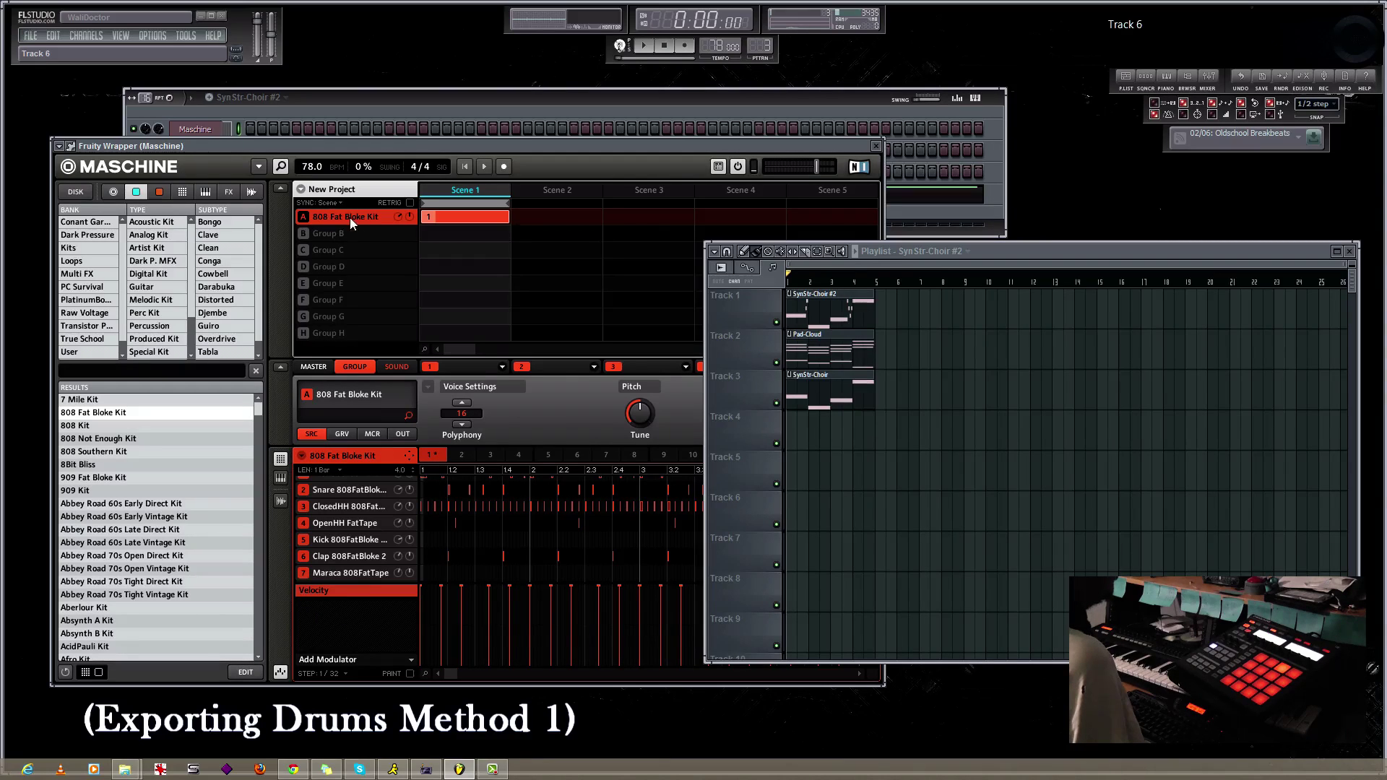
pyautogui.click(301, 459)
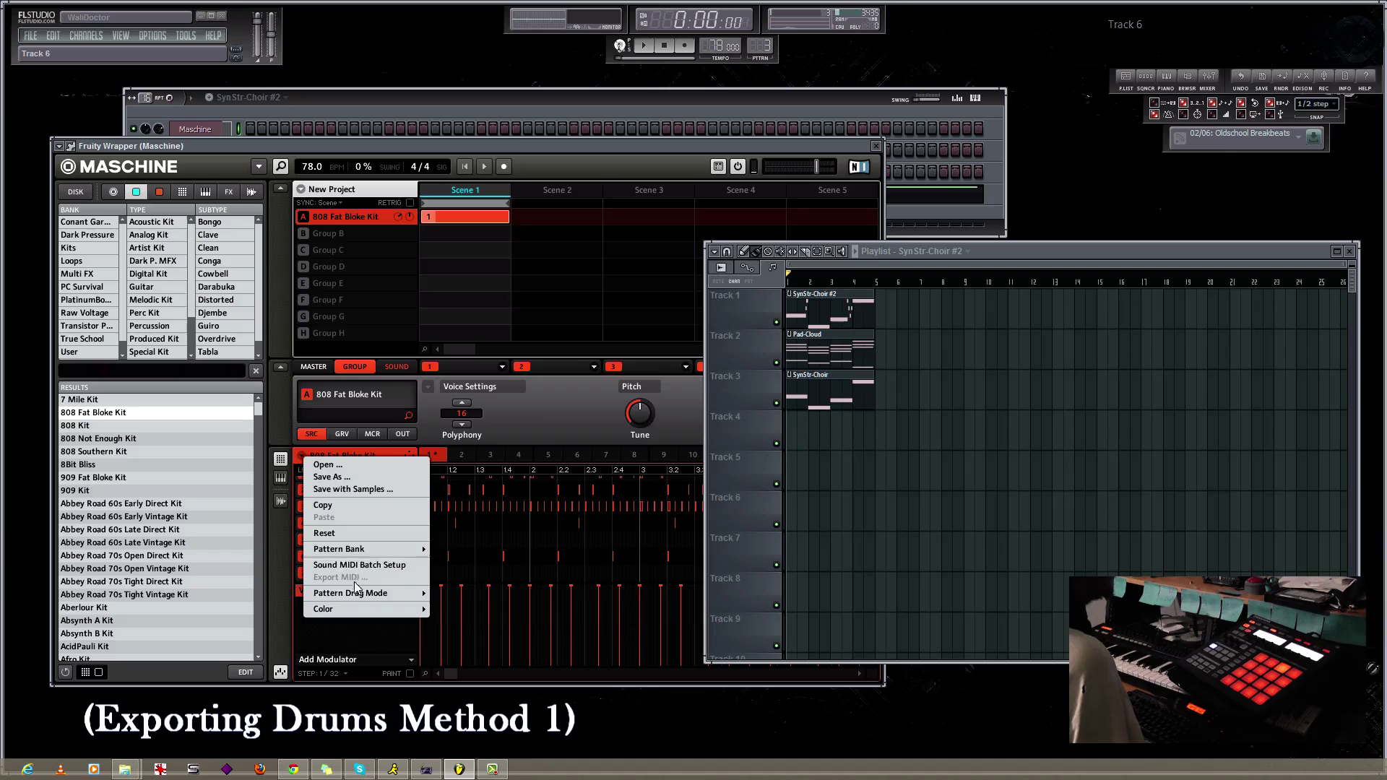
pyautogui.moveTo(358, 595)
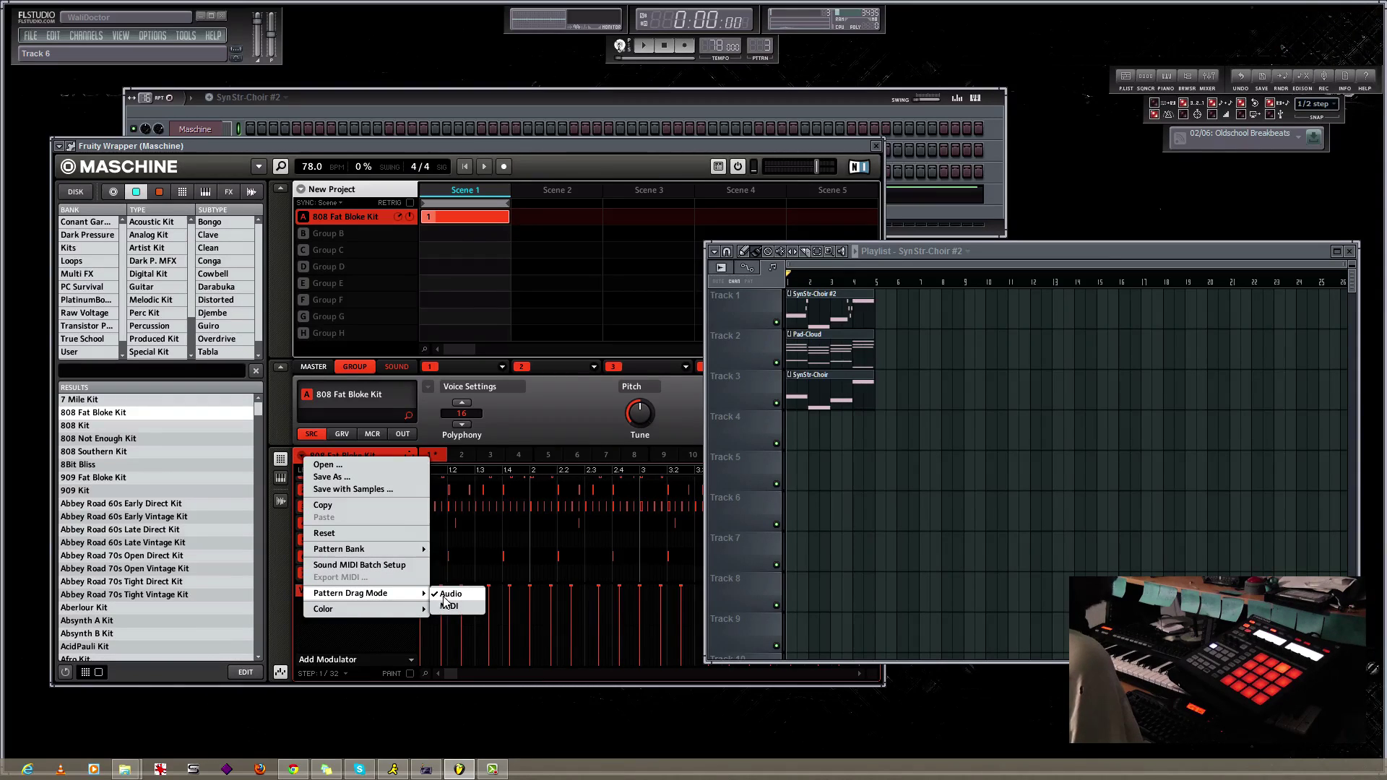
pyautogui.click(400, 476)
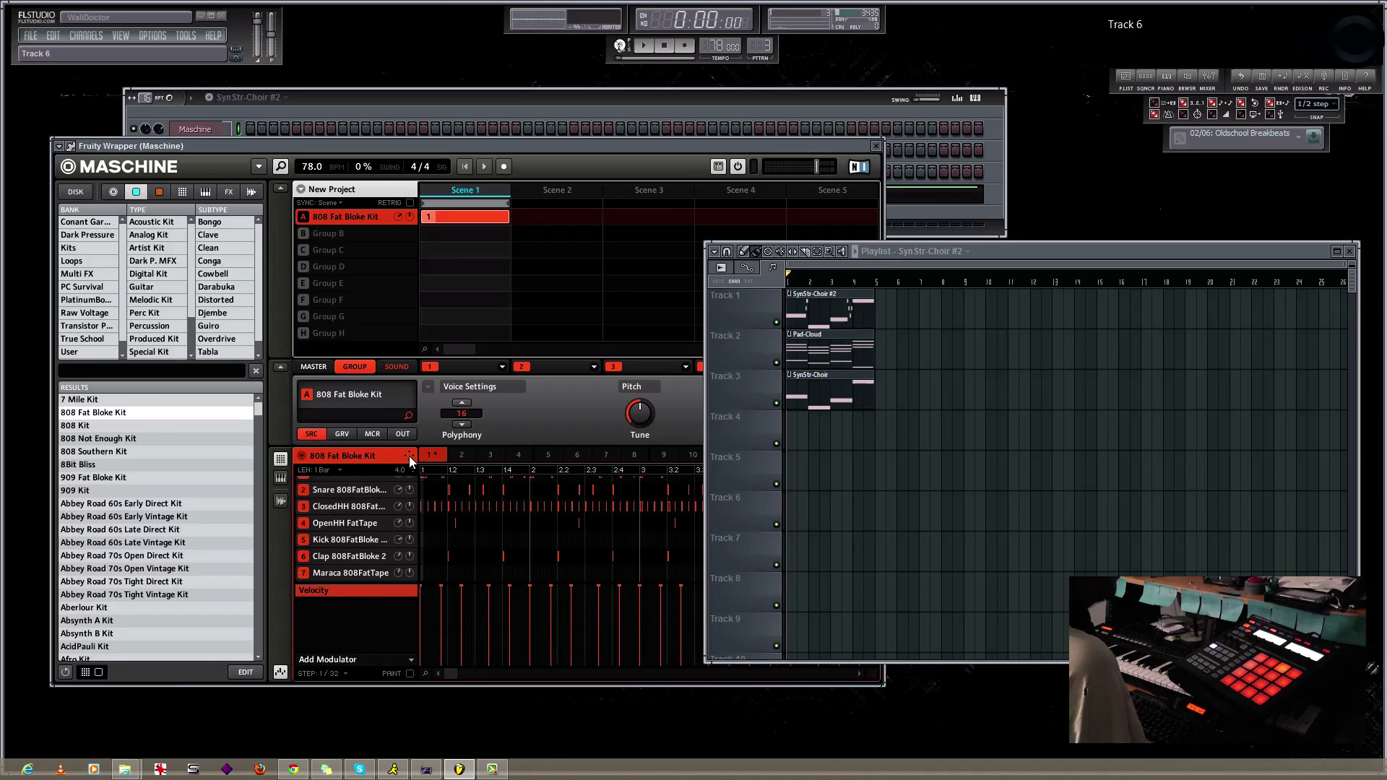
# Step: Export the 808 Fat Bloke Kit pattern as audio from Maschine to the start of Track 4 in the playlist
pyautogui.moveTo(409, 456); pyautogui.dragTo(424, 453)
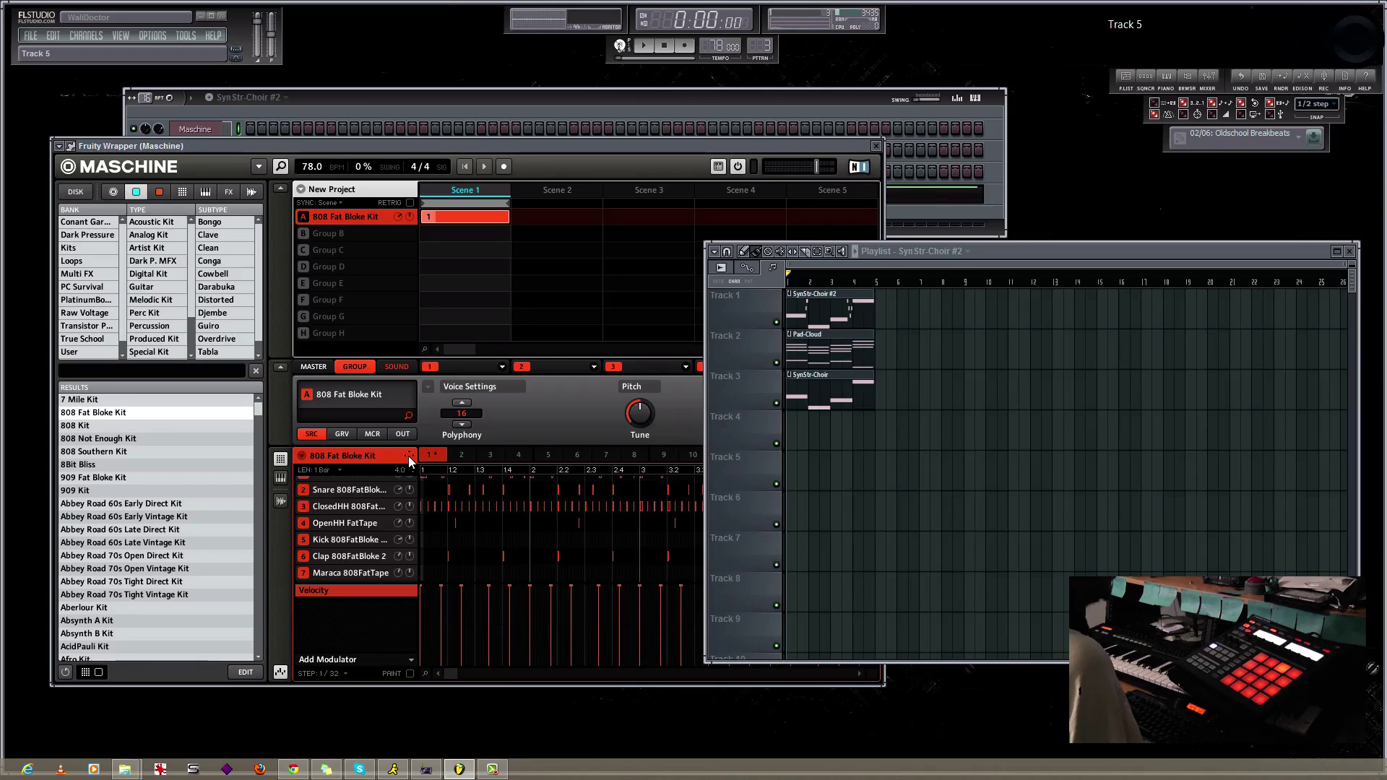
pyautogui.moveTo(408, 456); pyautogui.dragTo(409, 455)
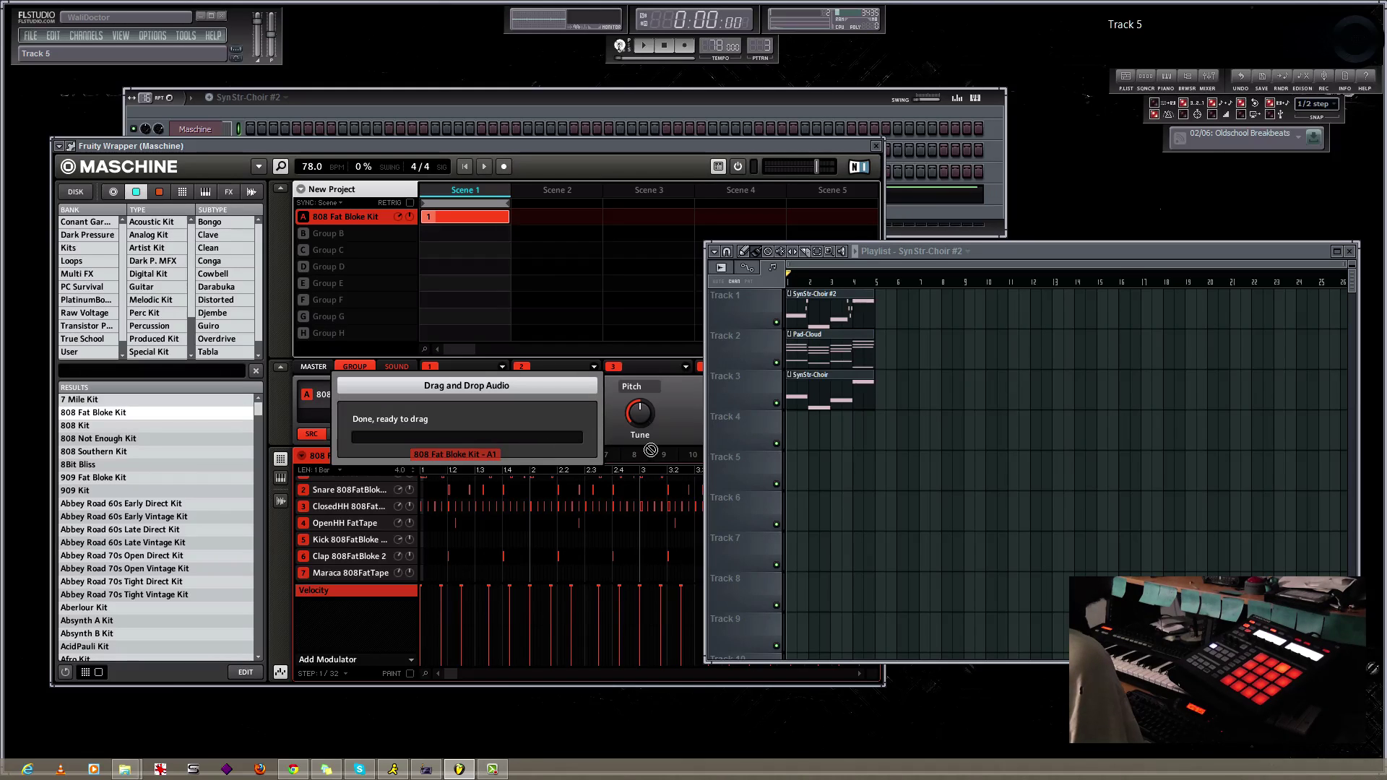
pyautogui.moveTo(837, 443); pyautogui.dragTo(766, 445)
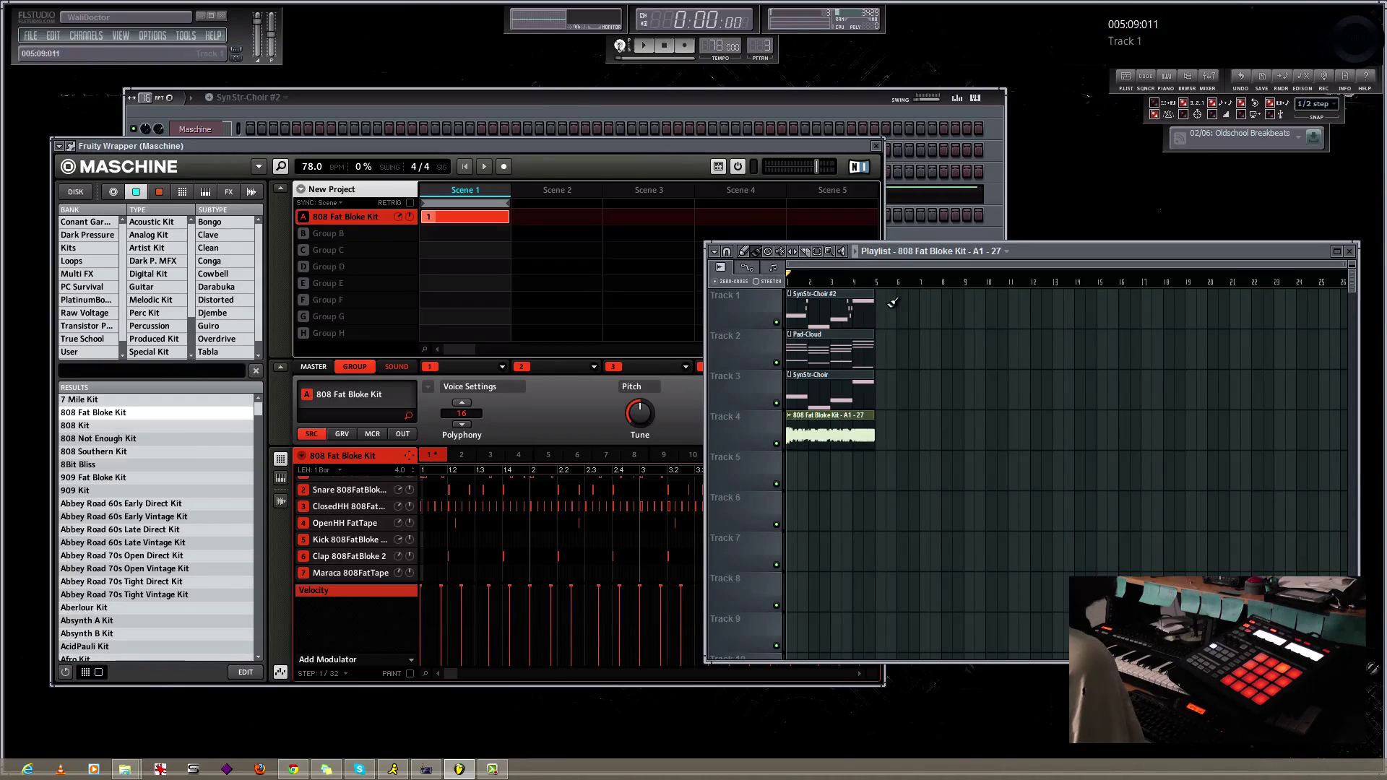
pyautogui.moveTo(601, 146)
pyautogui.mouseDown()
pyautogui.moveTo(609, 171)
pyautogui.moveTo(589, 157)
pyautogui.mouseUp()
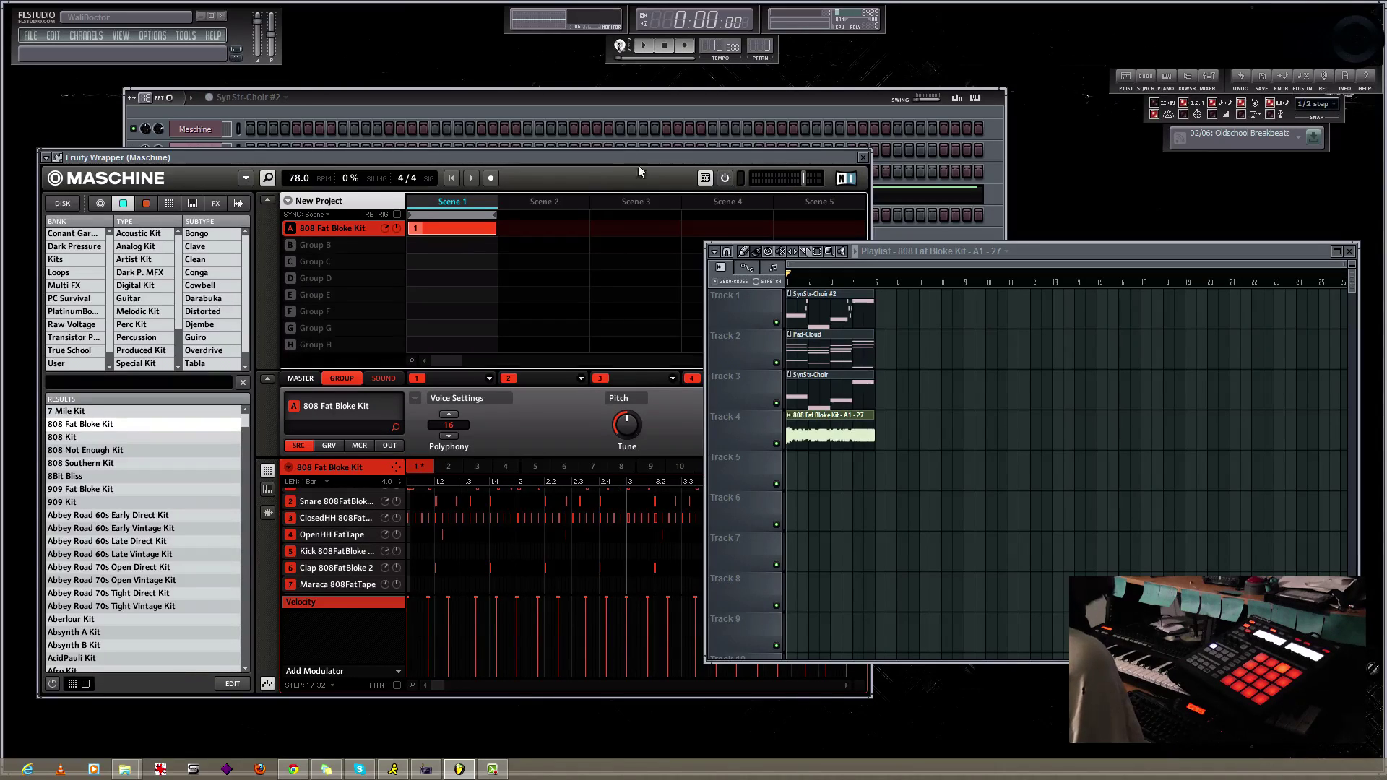
pyautogui.moveTo(623, 155); pyautogui.dragTo(627, 167)
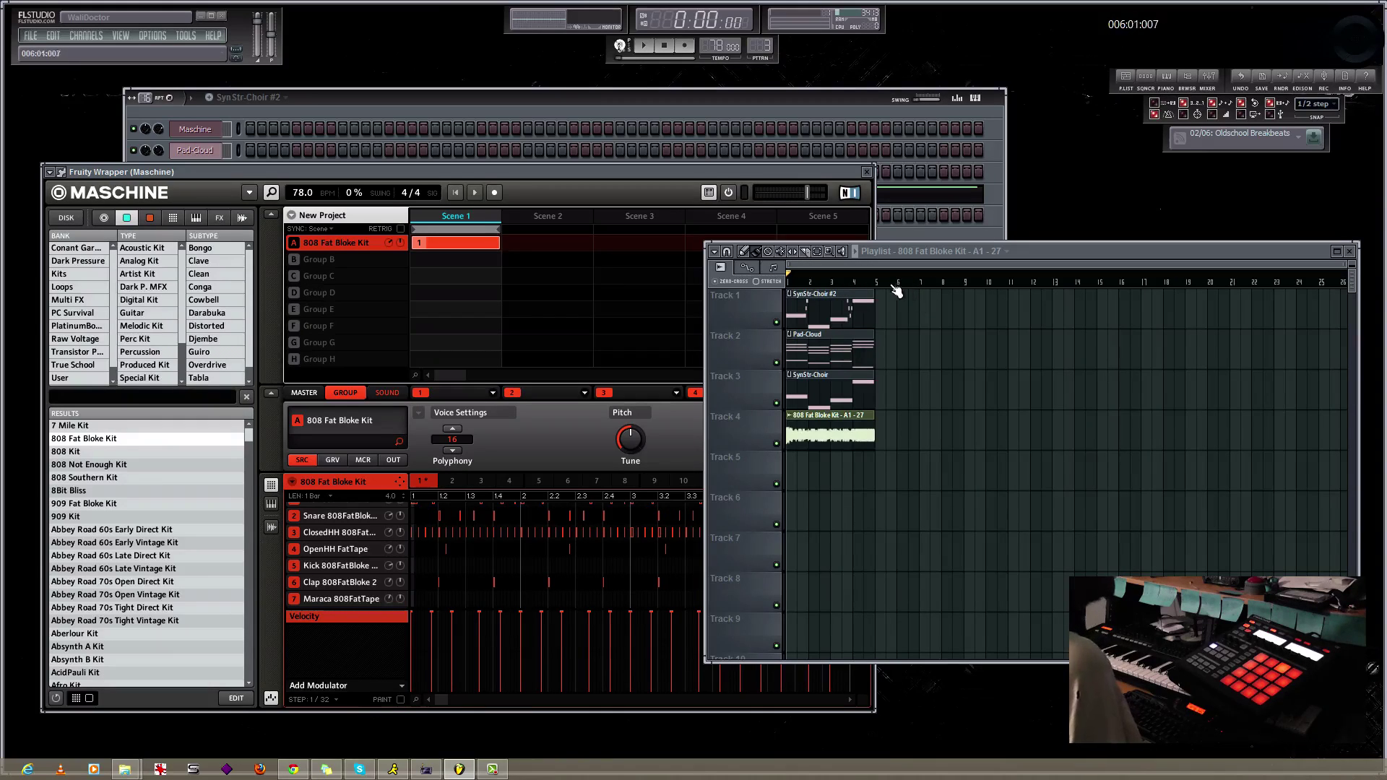
# Step: Play the playlist with the exported drum audio, and inspect the 808 Fat Bloke Kit channel's sample settings
pyautogui.click(646, 47)
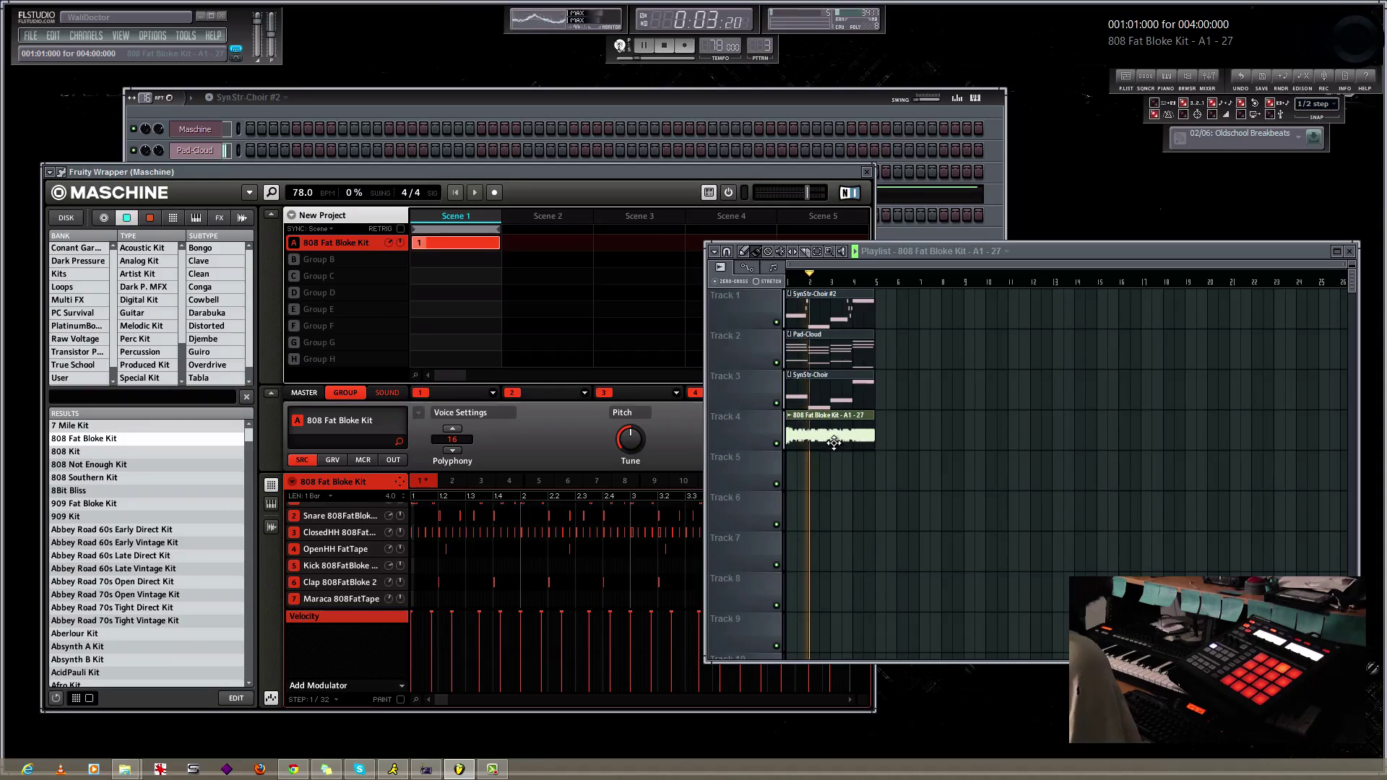
pyautogui.click(664, 47)
pyautogui.click(777, 96)
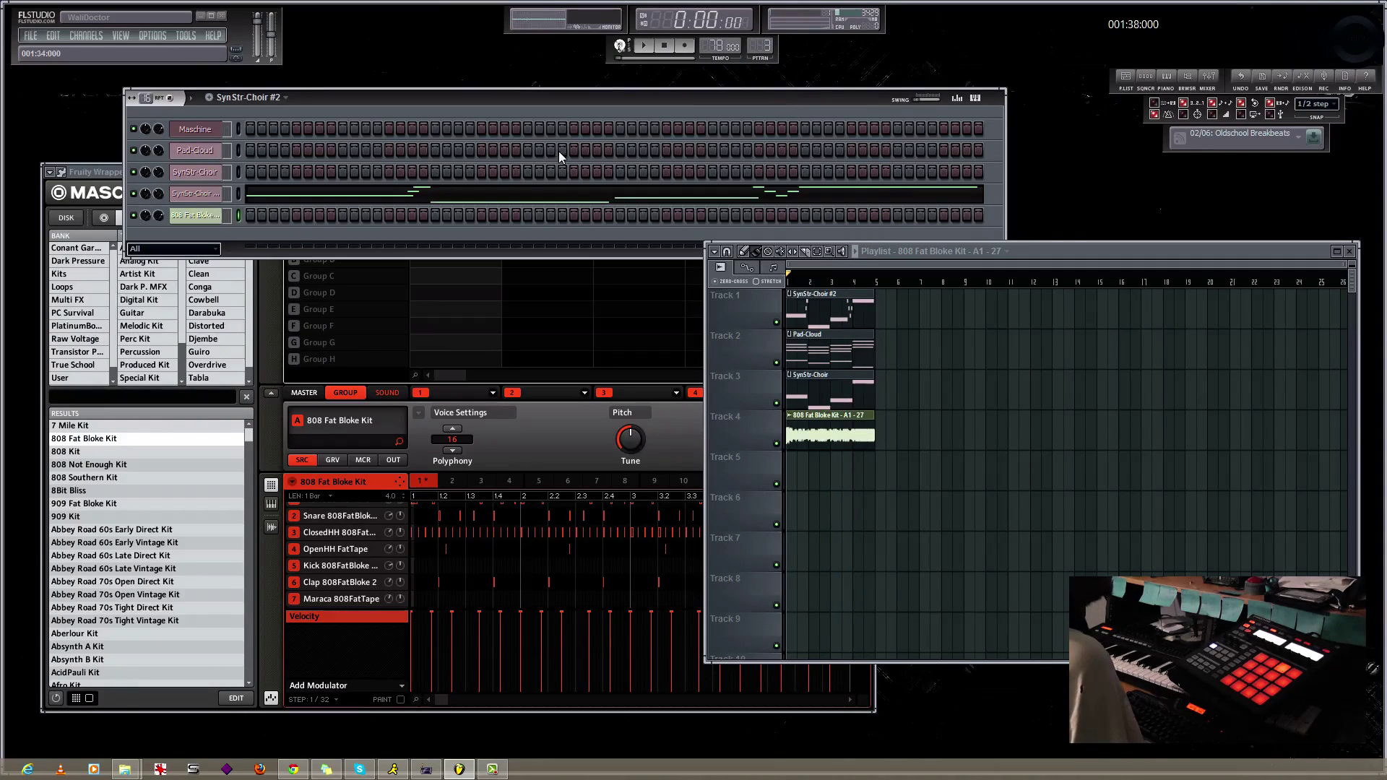
pyautogui.moveTo(305, 98); pyautogui.dragTo(282, 85)
pyautogui.click(170, 202)
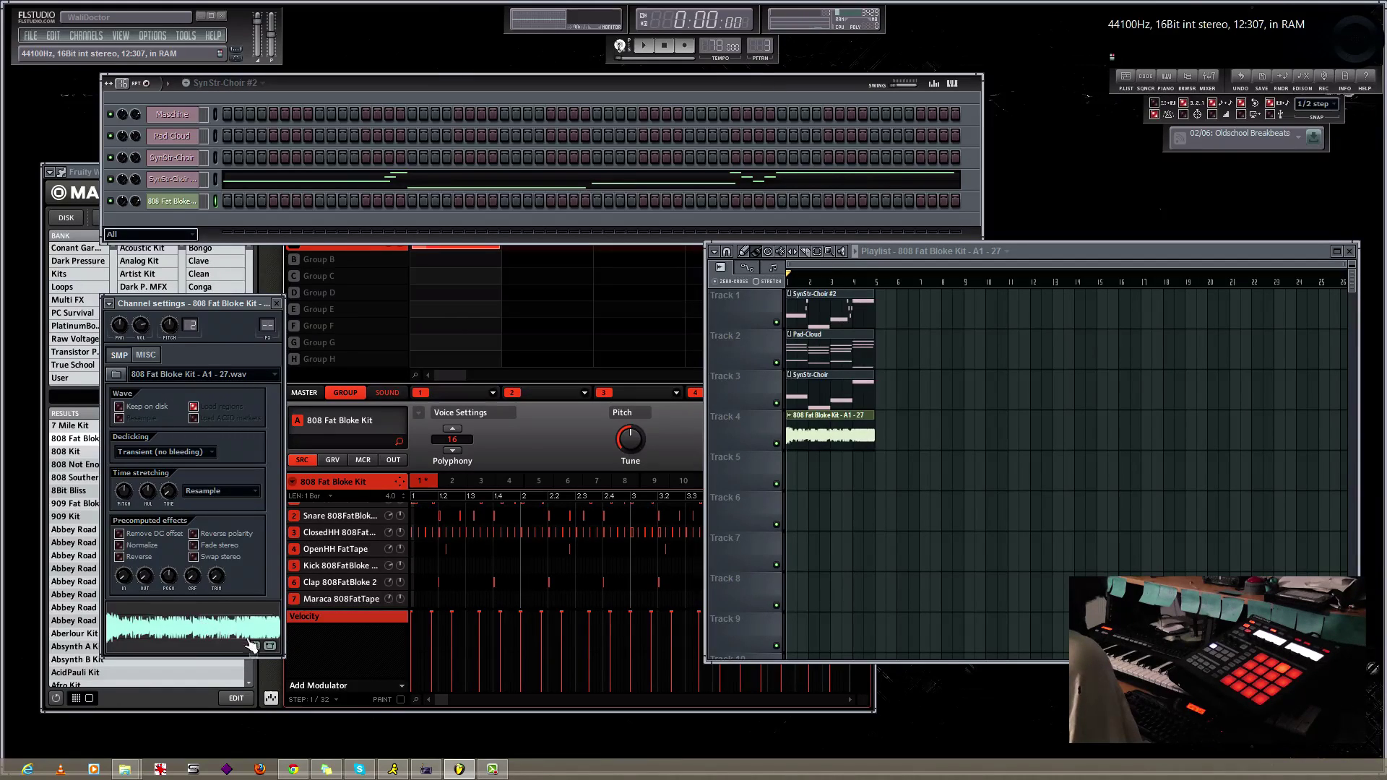
pyautogui.click(276, 303)
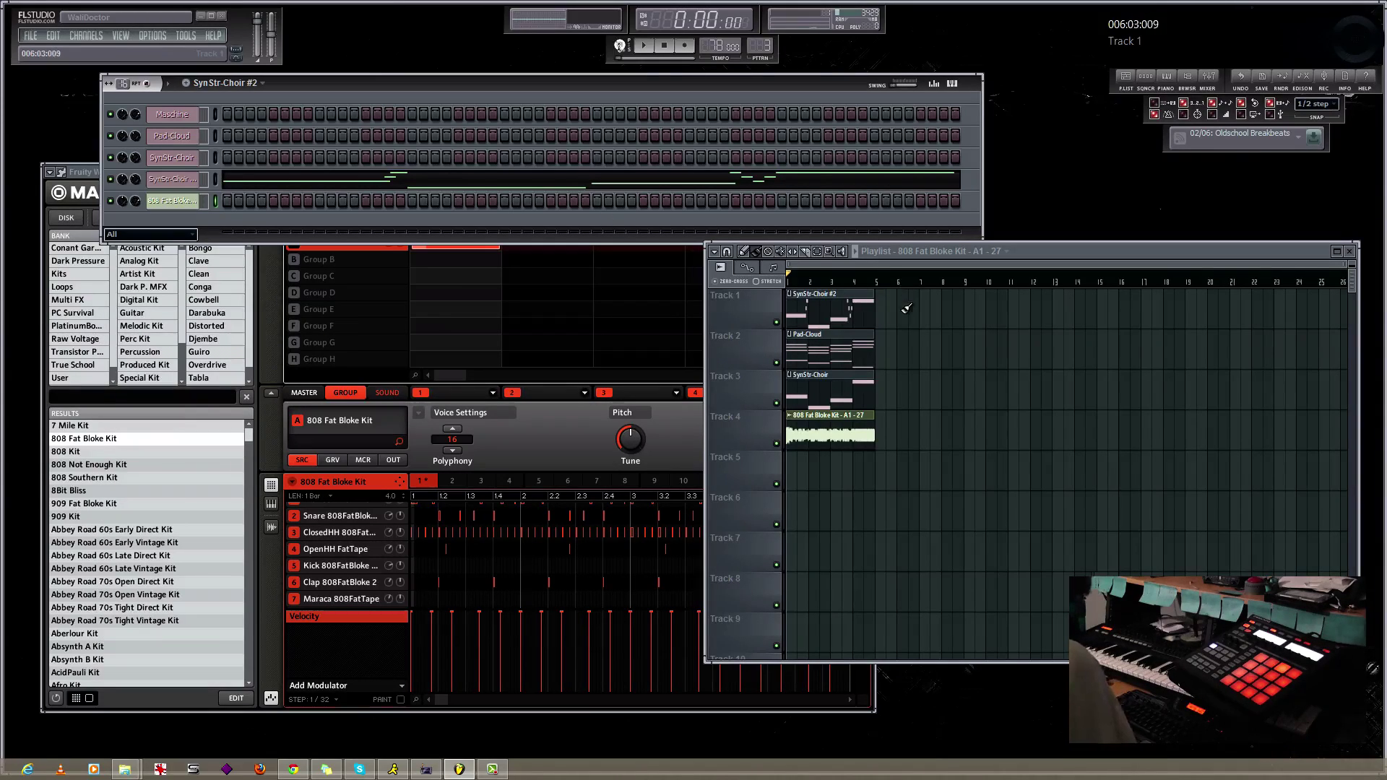
# Step: Duplicate the four-bar clips on Tracks 1 to 4 until the arrangement fills sixteen bars
pyautogui.moveTo(904, 300); pyautogui.dragTo(787, 527)
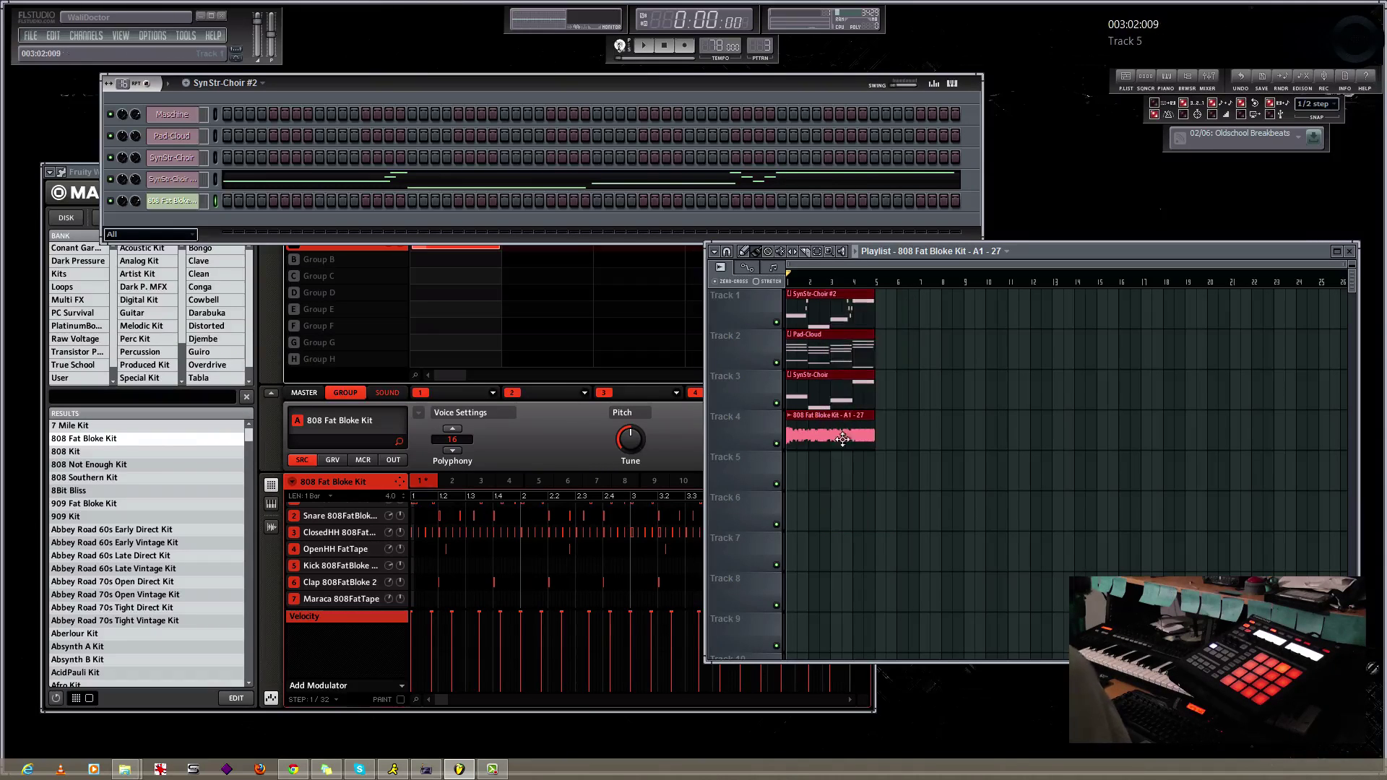
pyautogui.moveTo(823, 387); pyautogui.dragTo(912, 386)
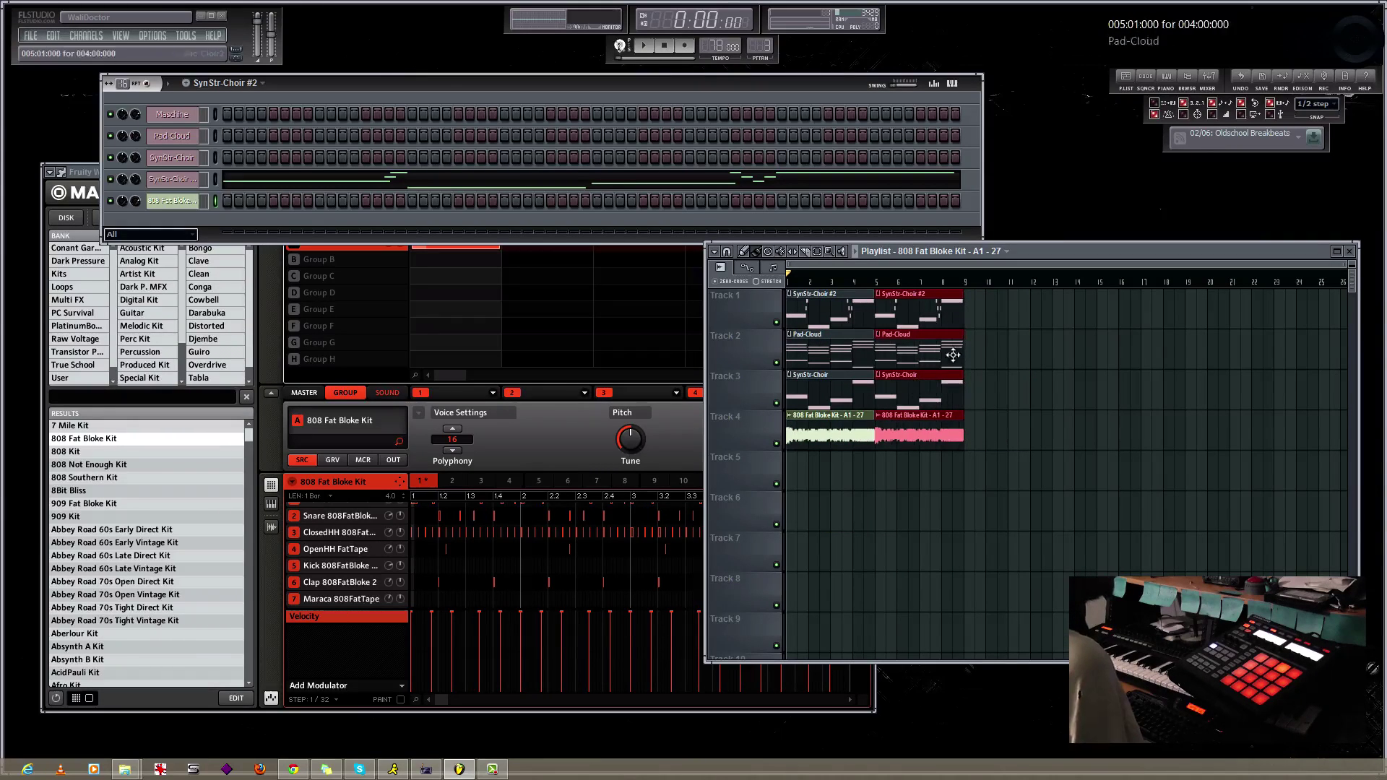
pyautogui.hotkey('ctrl', 'a')
pyautogui.moveTo(815, 383); pyautogui.dragTo(993, 373)
pyautogui.click(993, 373)
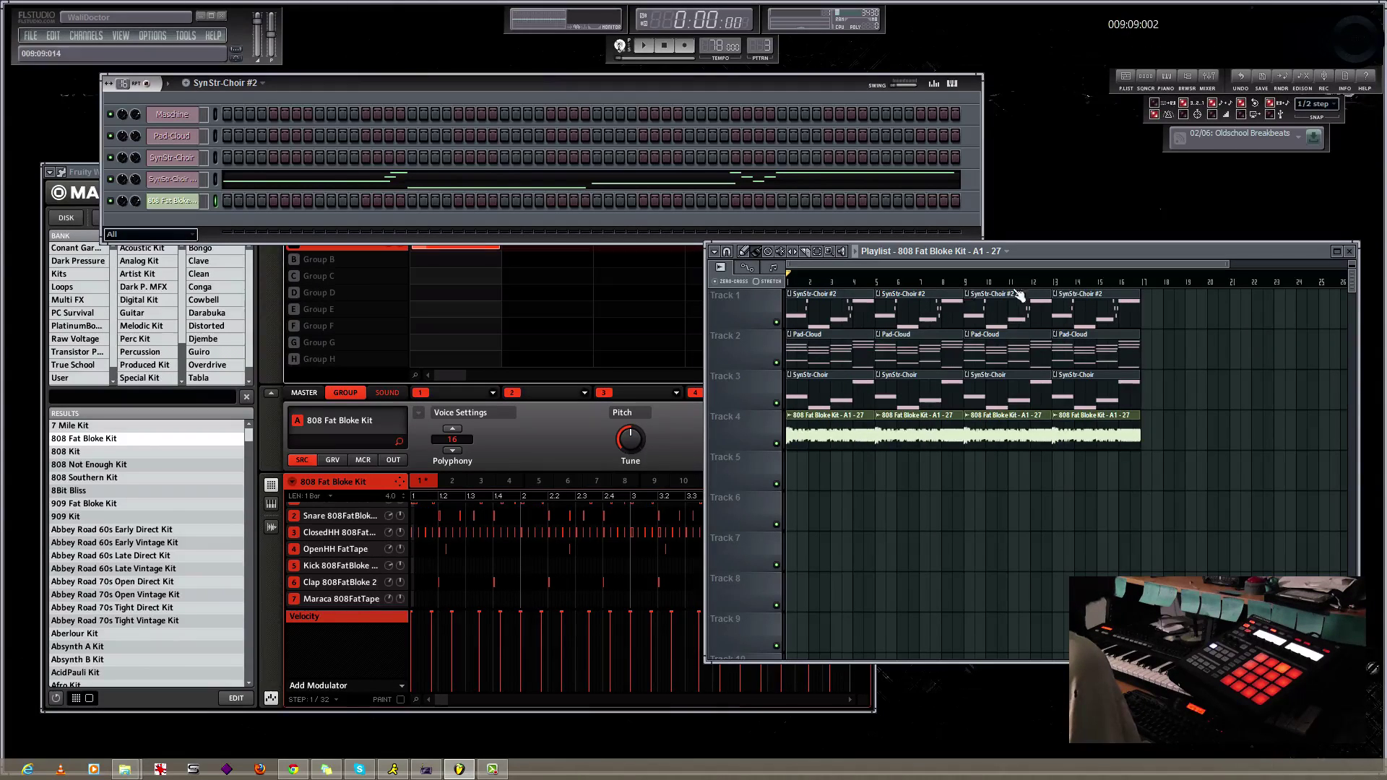
# Step: Delete the first drum clip on Track 4 and the SynStr-Choir #2 clips at bars 1, 9 and 13
pyautogui.rightClick(849, 429)
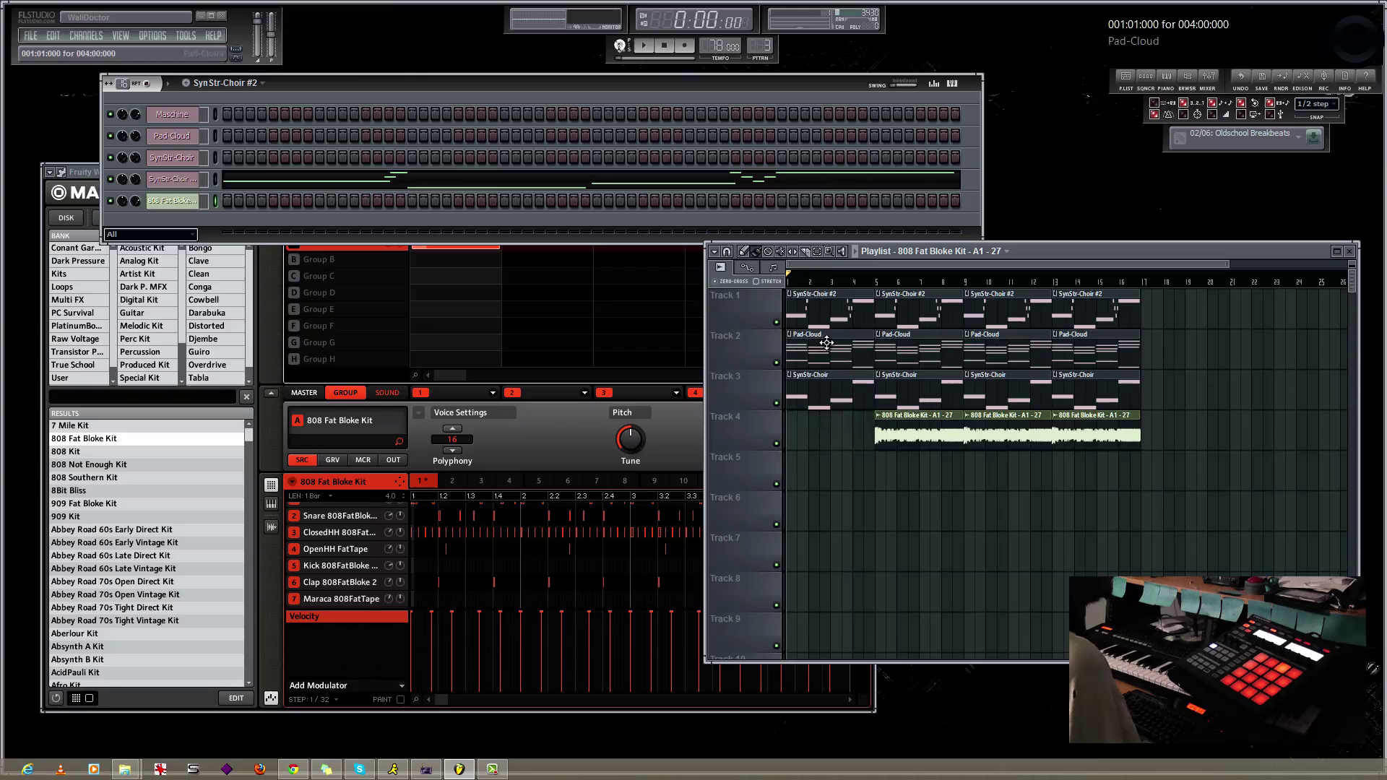
pyautogui.rightClick(833, 318)
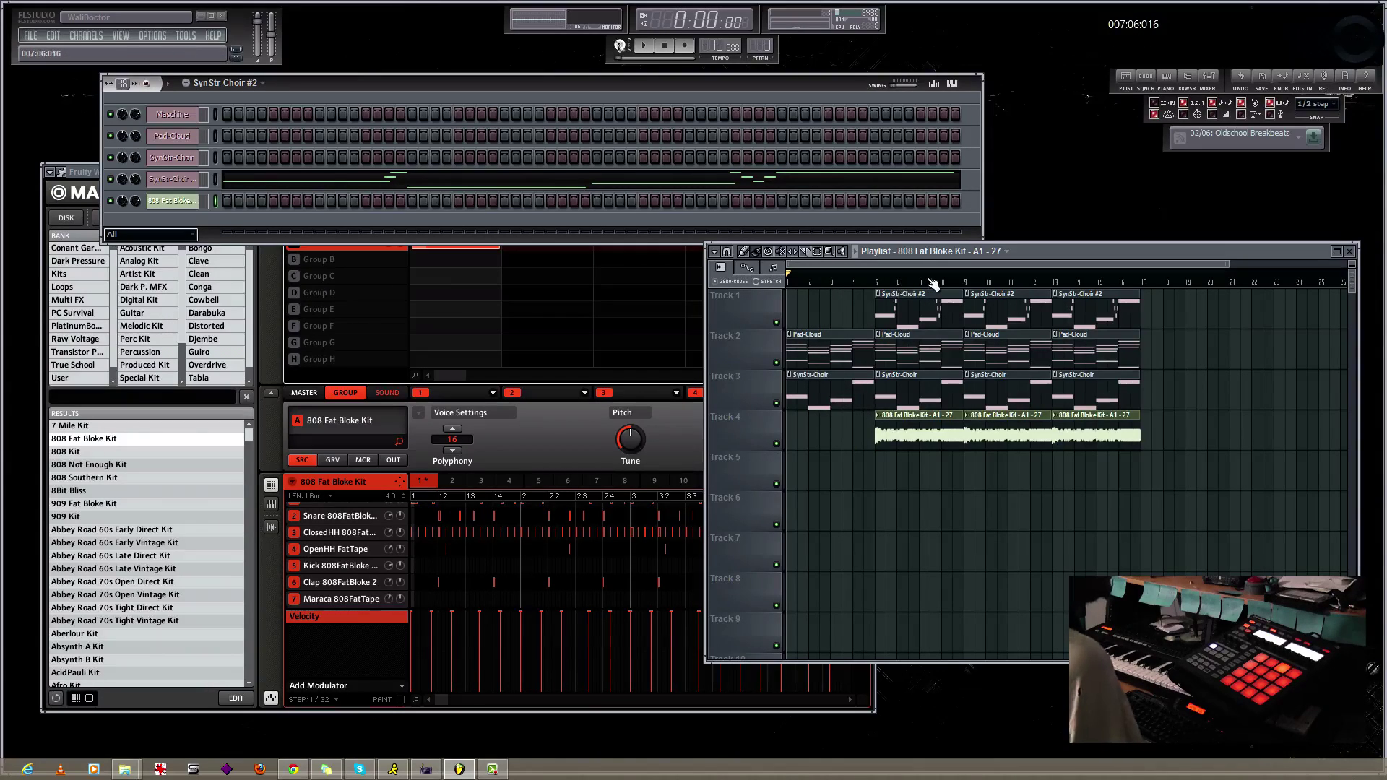
pyautogui.rightClick(1006, 312)
pyautogui.rightClick(1094, 314)
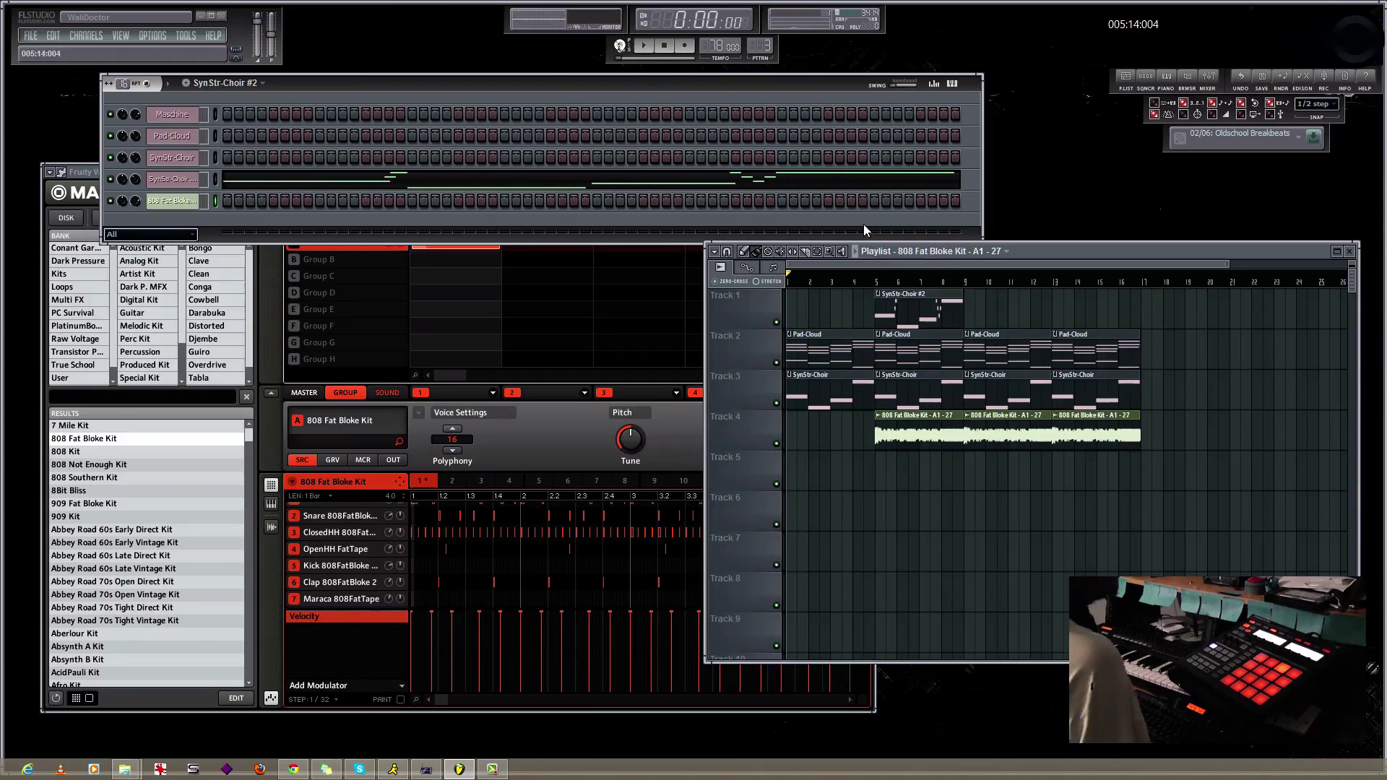
# Step: Play the arrangement, shorten the drum clip starting at bar 5 on Track 4 to end at bar 8, and stop playback
pyautogui.click(644, 46)
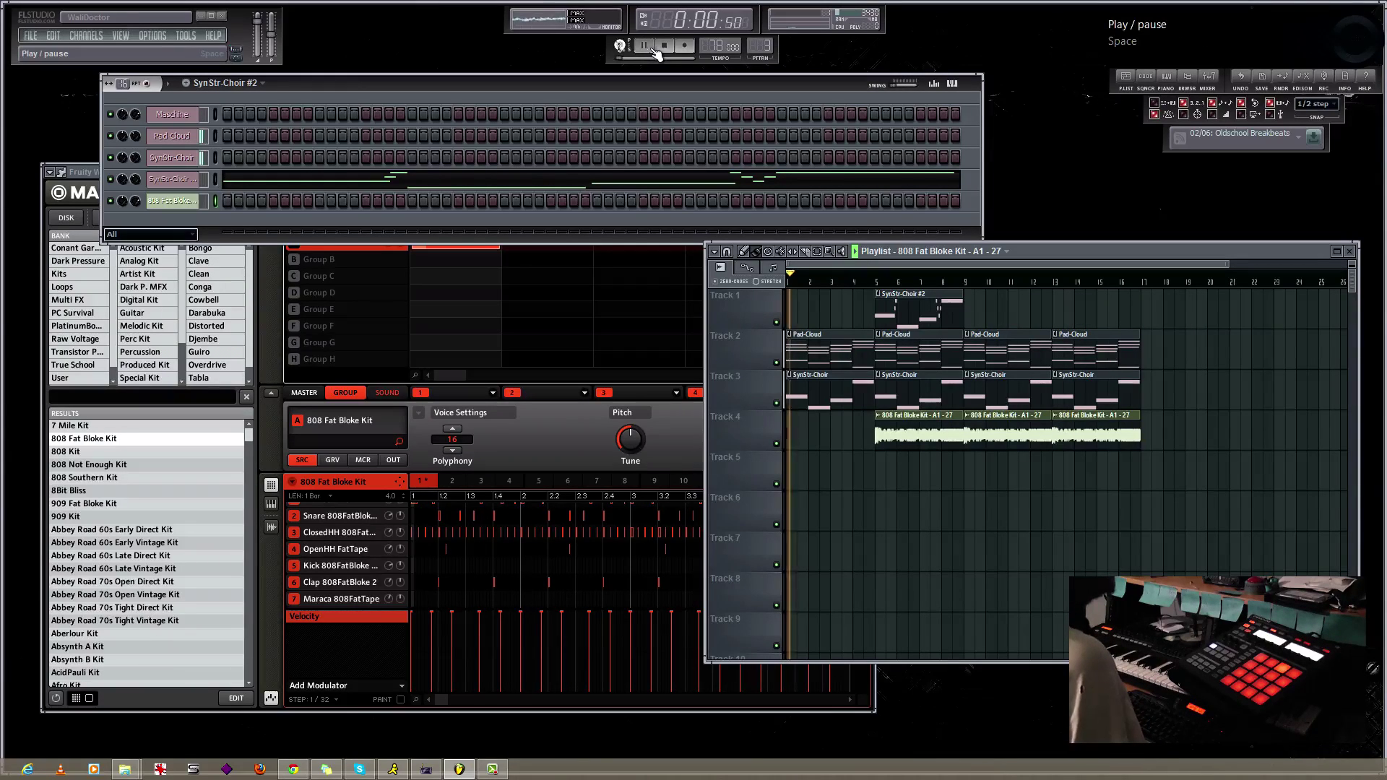
pyautogui.hotkey('ctrl', 'm')
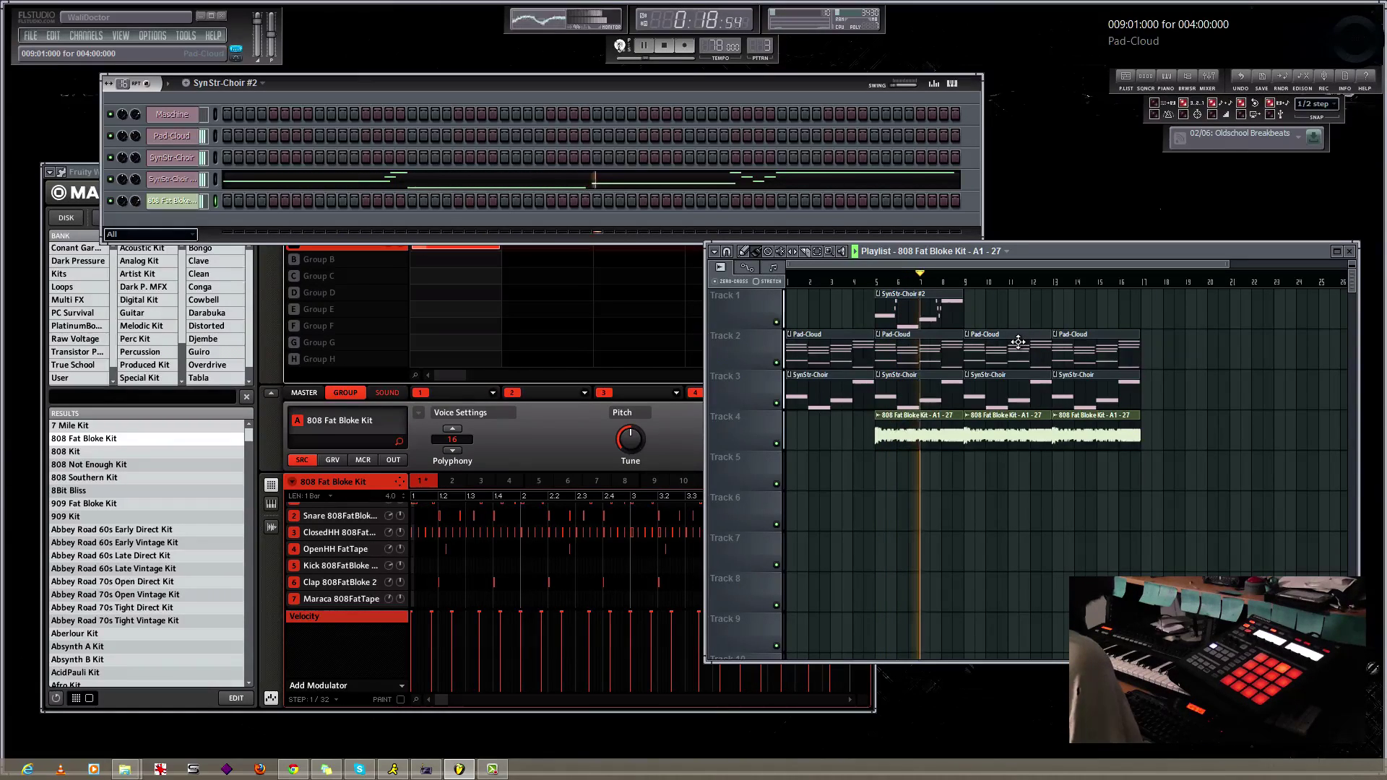
pyautogui.moveTo(958, 429); pyautogui.dragTo(941, 429)
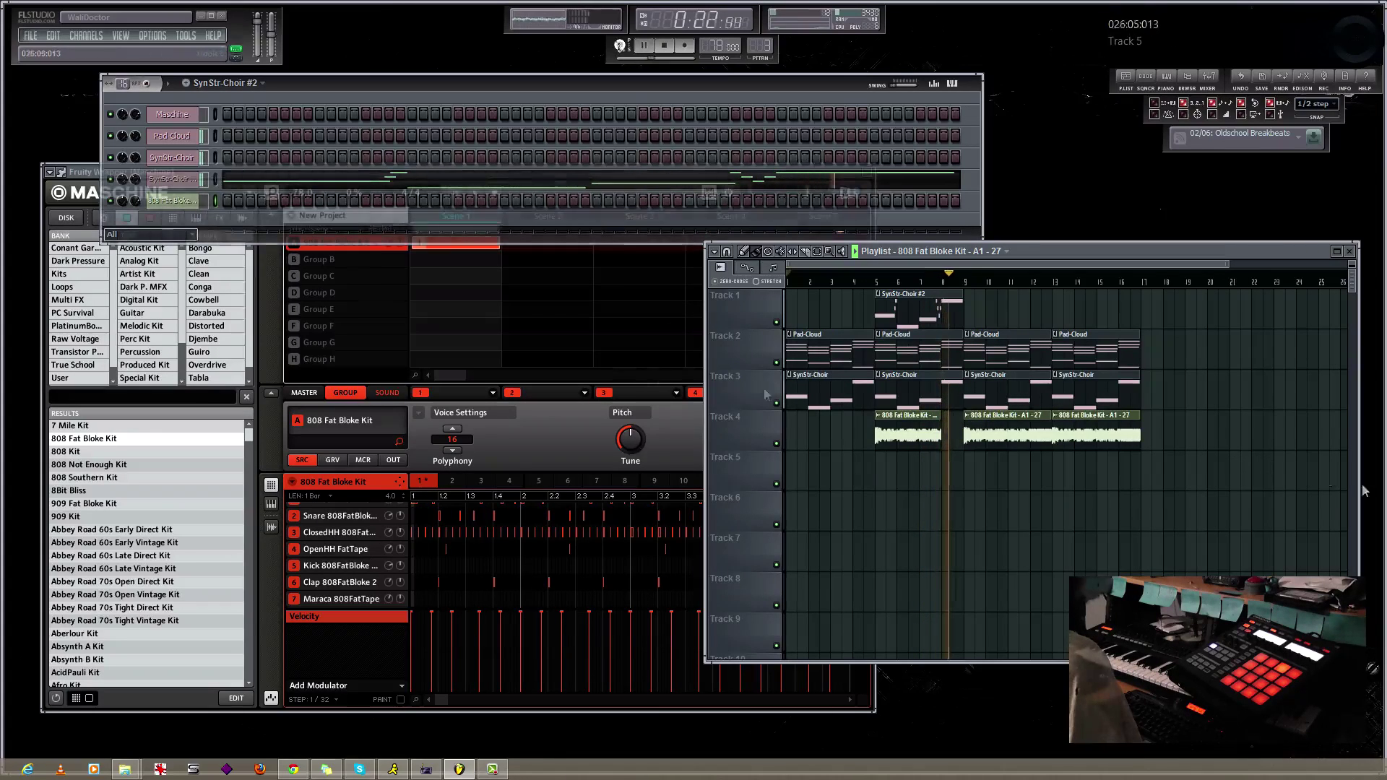
pyautogui.press('space')
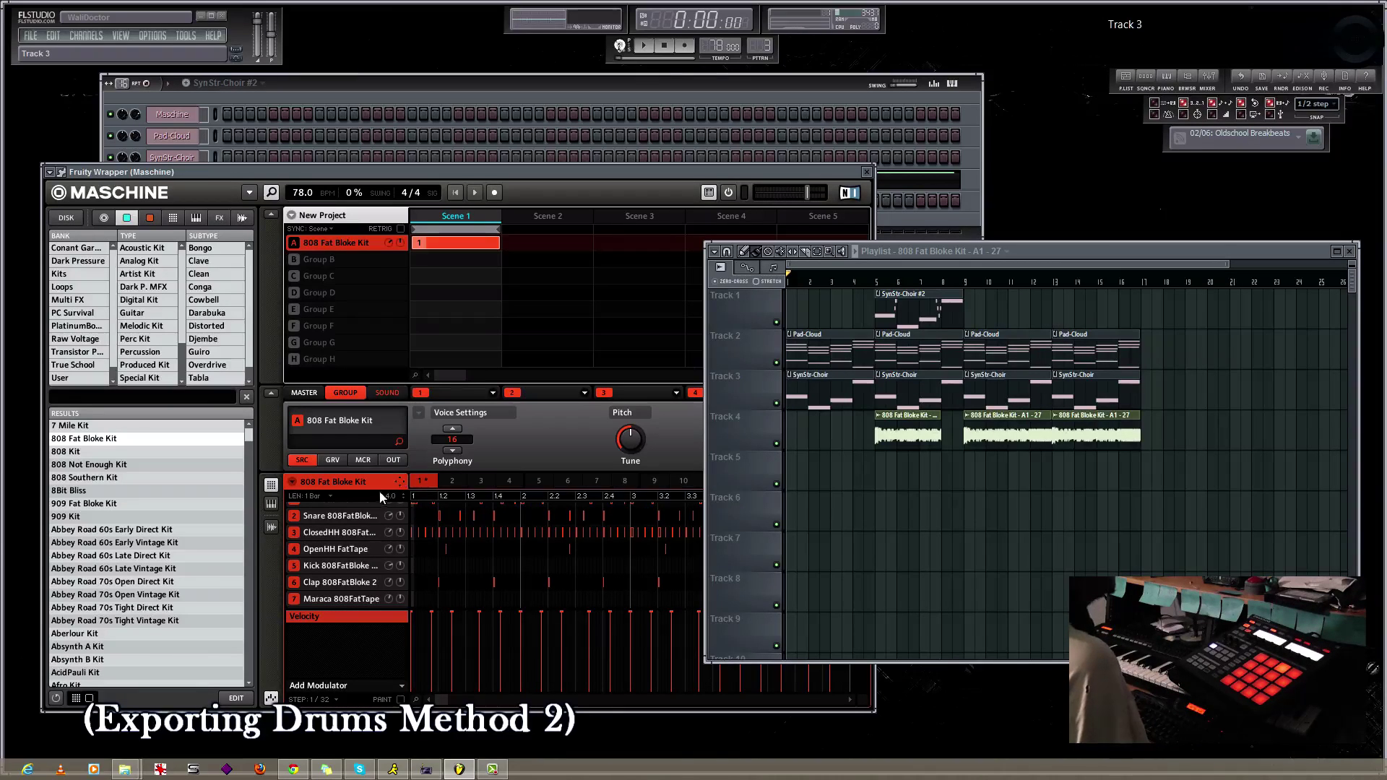
# Step: Narrow the playlist window and reposition the Maschine window so the whole drum pattern and the playlist are visible side by side
pyautogui.moveTo(550, 167)
pyautogui.mouseDown()
pyautogui.moveTo(523, 183)
pyautogui.moveTo(536, 170)
pyautogui.moveTo(543, 182)
pyautogui.mouseUp()
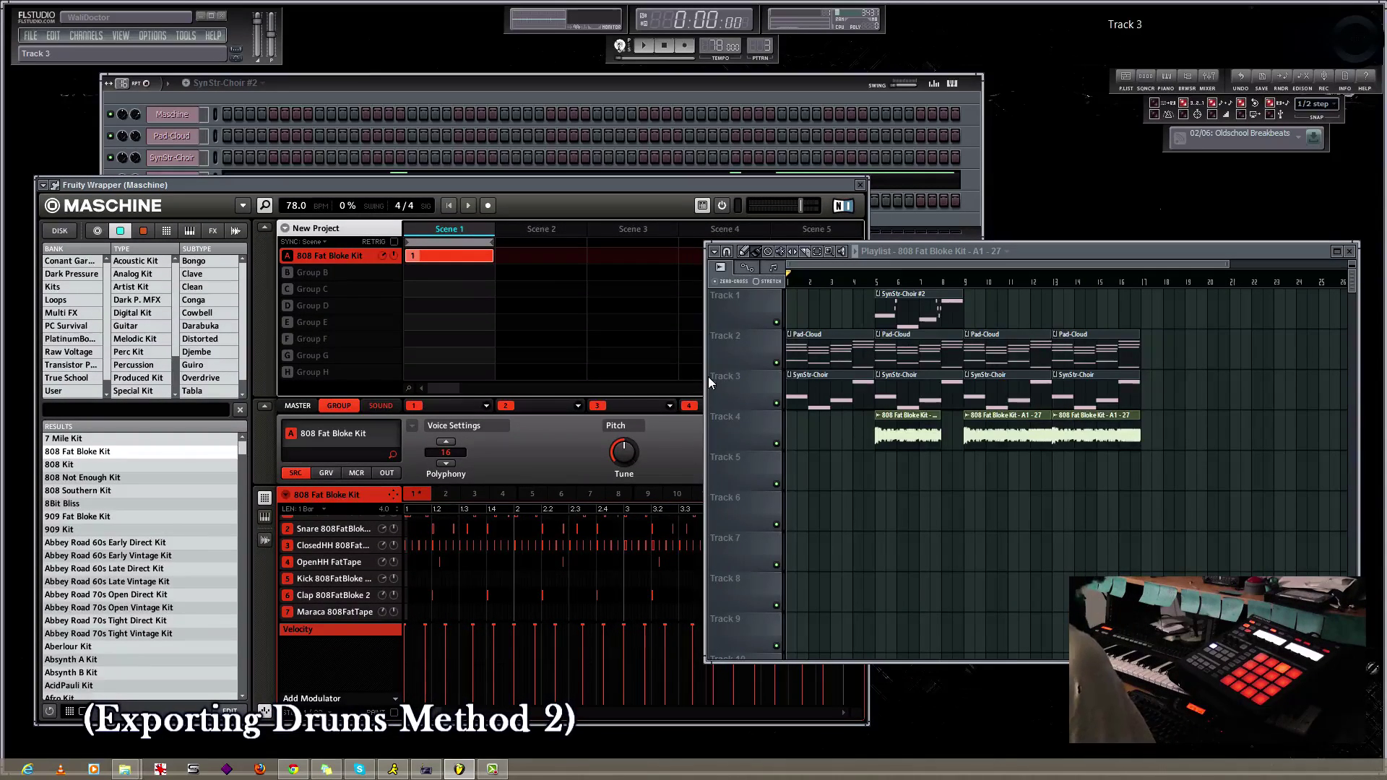
pyautogui.moveTo(704, 379); pyautogui.dragTo(876, 563)
pyautogui.scroll(1, 863, 522)
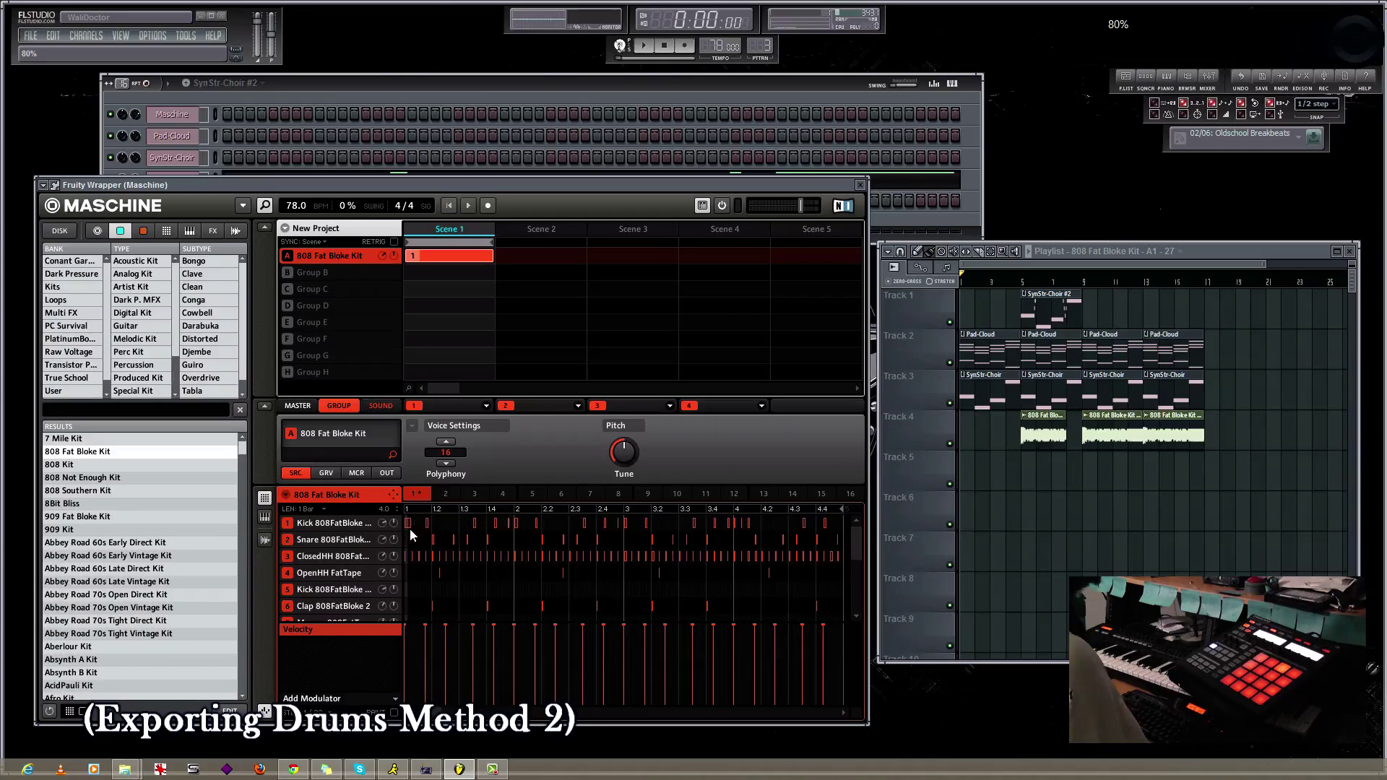
pyautogui.moveTo(853, 537)
pyautogui.mouseDown()
pyautogui.moveTo(860, 605)
pyautogui.moveTo(866, 566)
pyautogui.moveTo(849, 618)
pyautogui.moveTo(860, 536)
pyautogui.moveTo(857, 614)
pyautogui.moveTo(873, 600)
pyautogui.moveTo(868, 532)
pyautogui.mouseUp()
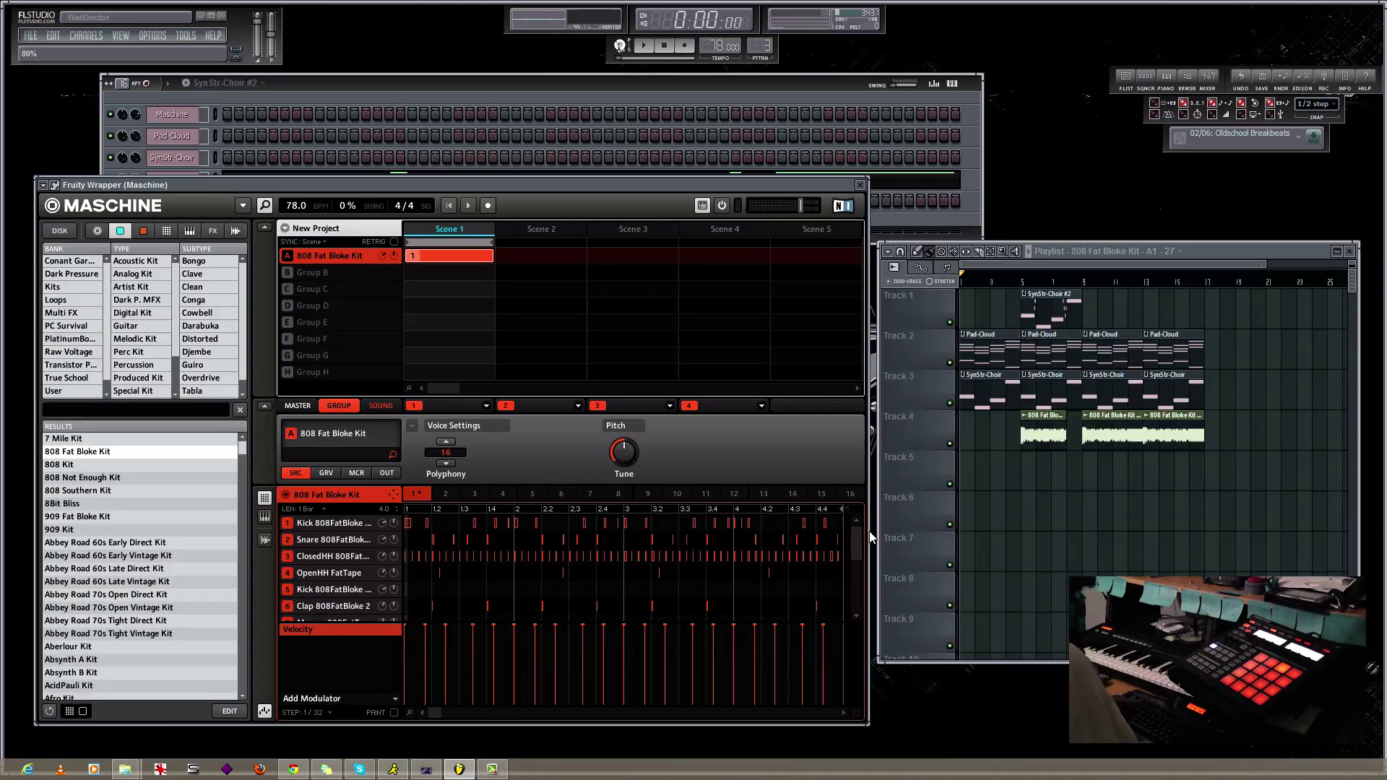
pyautogui.moveTo(862, 535)
pyautogui.mouseDown()
pyautogui.moveTo(851, 596)
pyautogui.moveTo(851, 521)
pyautogui.mouseUp()
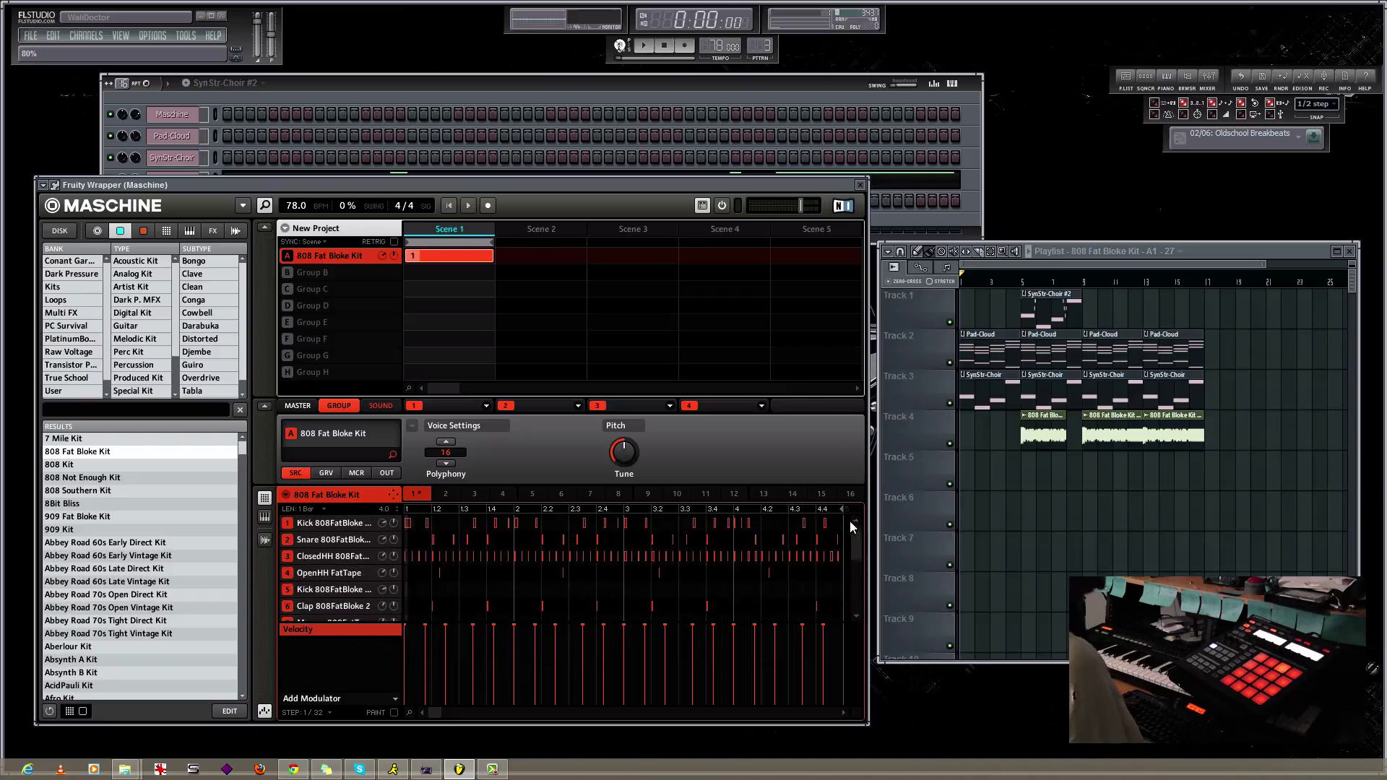
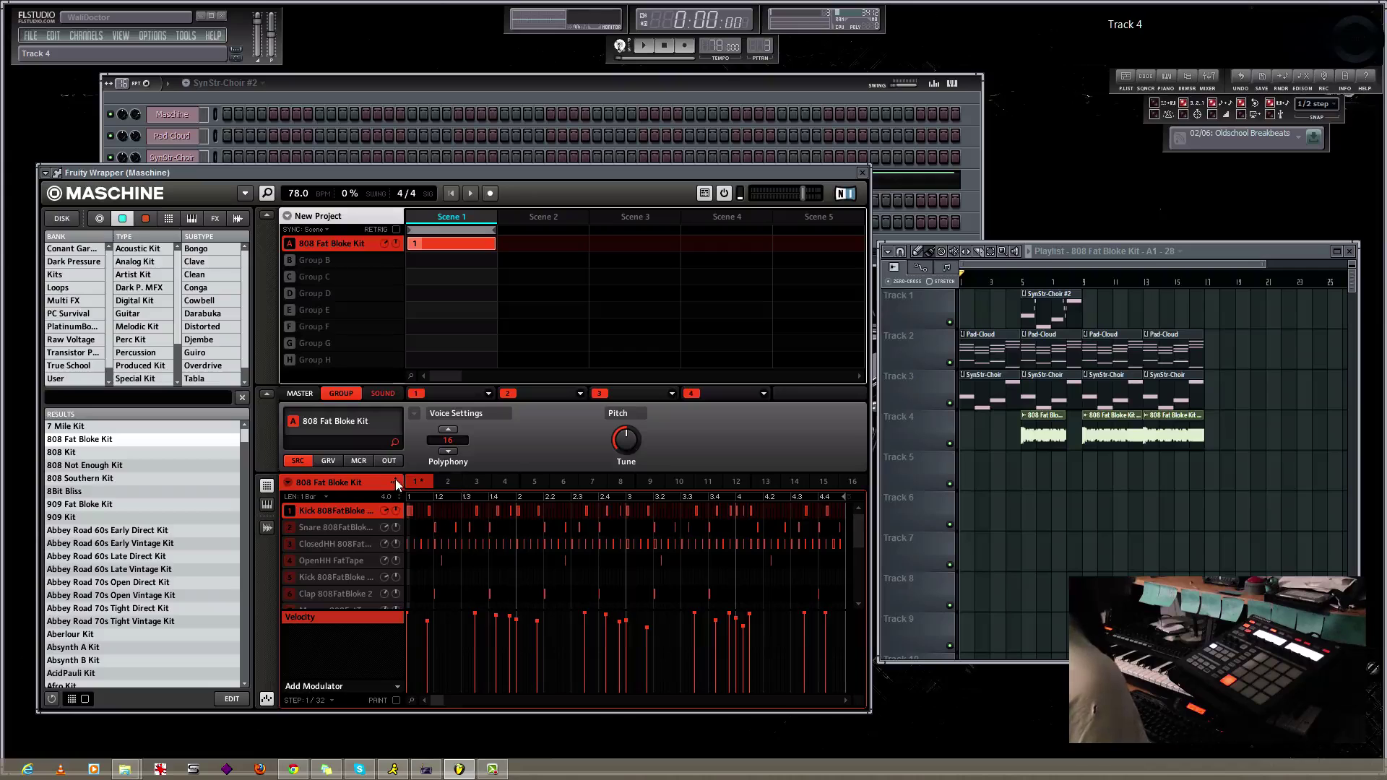
# Step: Export the soloed kick and then the soloed snare from Maschine as audio clips at bar 5 on Tracks 5 and 6
pyautogui.moveTo(396, 485); pyautogui.dragTo(391, 480)
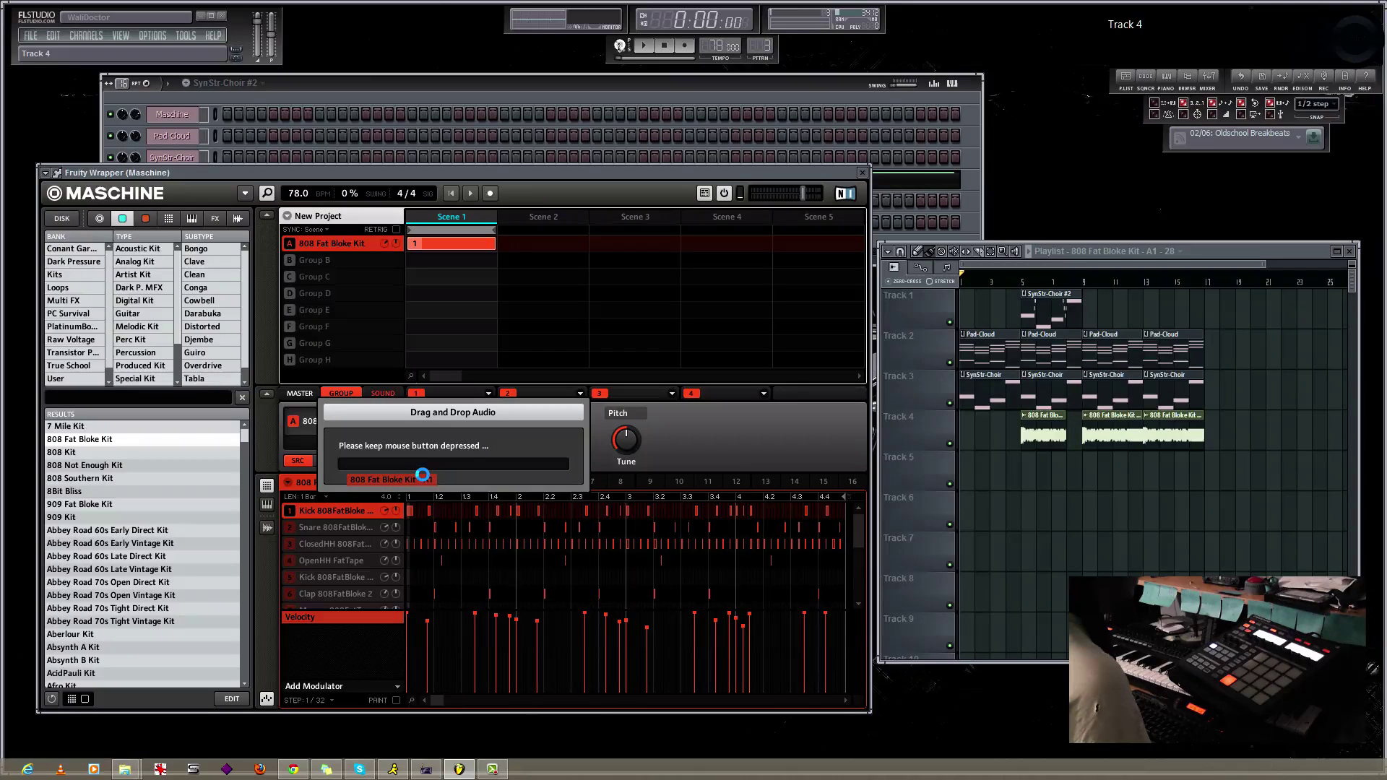
pyautogui.moveTo(453, 469); pyautogui.dragTo(501, 502)
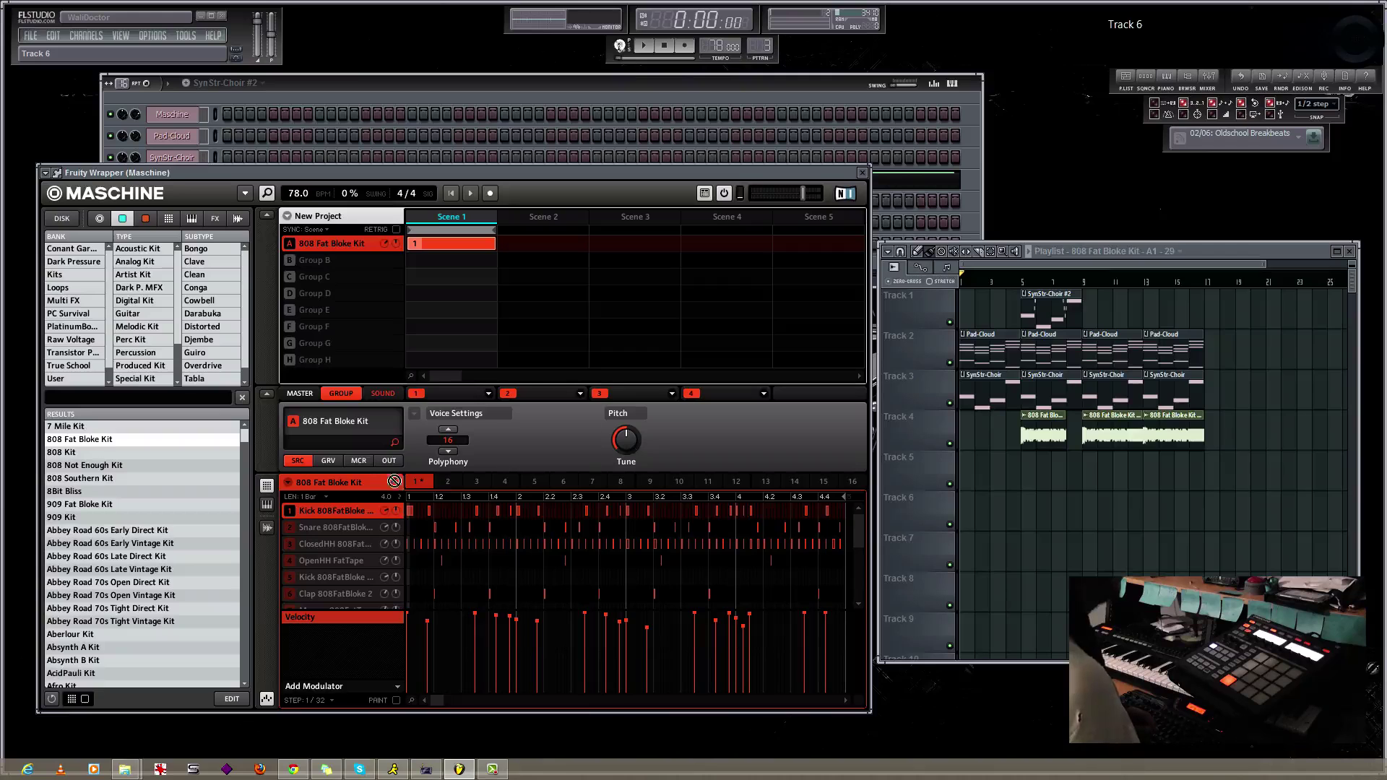
pyautogui.moveTo(394, 481); pyautogui.dragTo(394, 480)
pyautogui.moveTo(484, 481); pyautogui.dragTo(1033, 470)
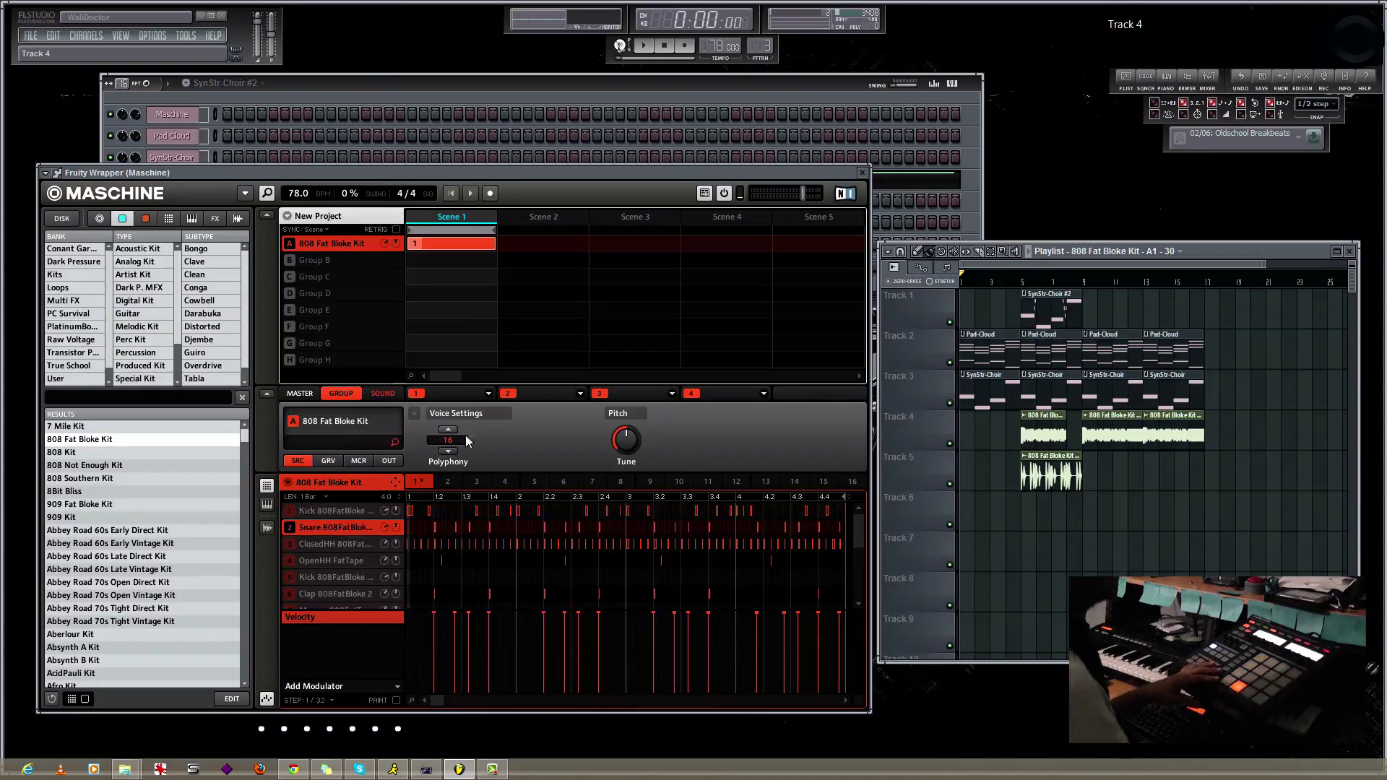
pyautogui.moveTo(396, 487); pyautogui.dragTo(583, 504)
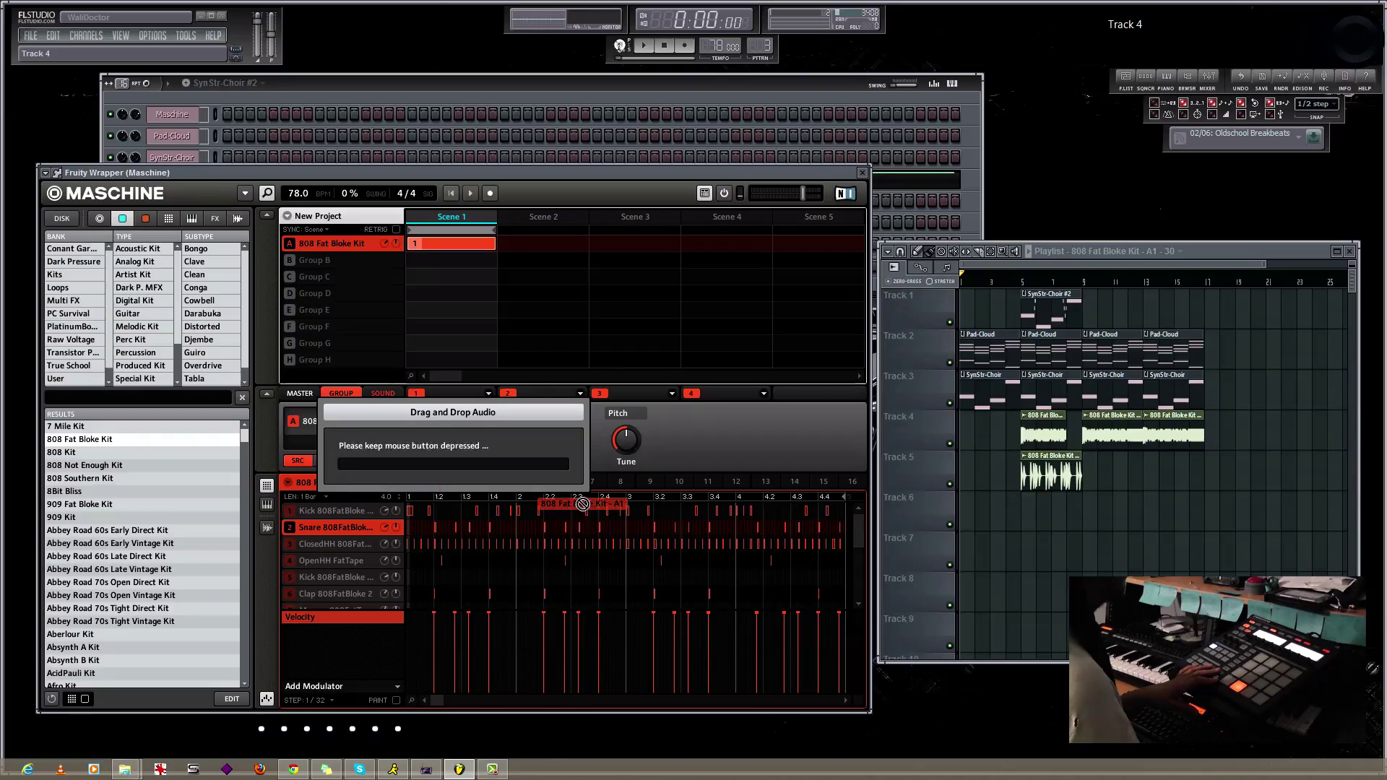
pyautogui.moveTo(1031, 522); pyautogui.dragTo(1032, 514)
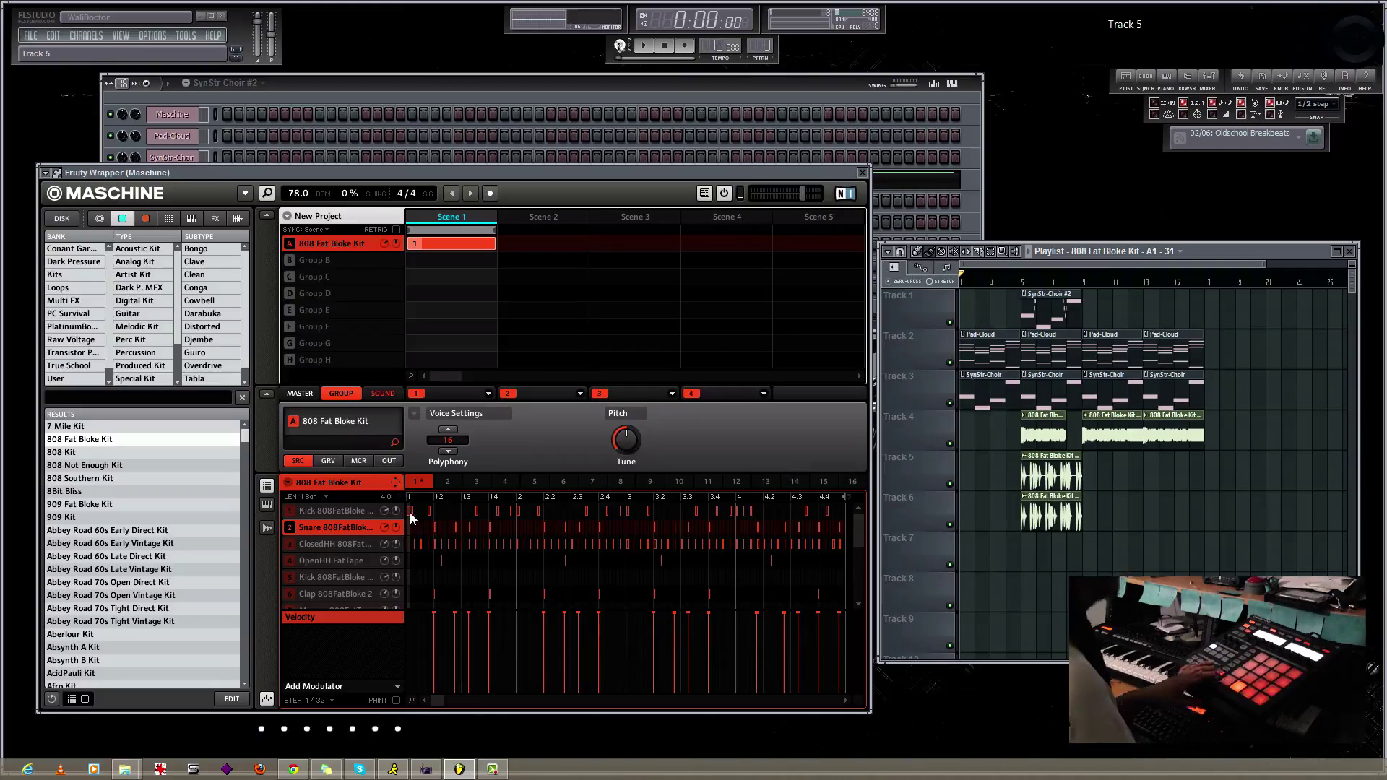
# Step: Export the next soloed kit sounds, from the closed hi-hat through the clap, as separate audio clips at bar 5 on Tracks 7, 8 and 9
pyautogui.moveTo(395, 482); pyautogui.dragTo(1033, 554)
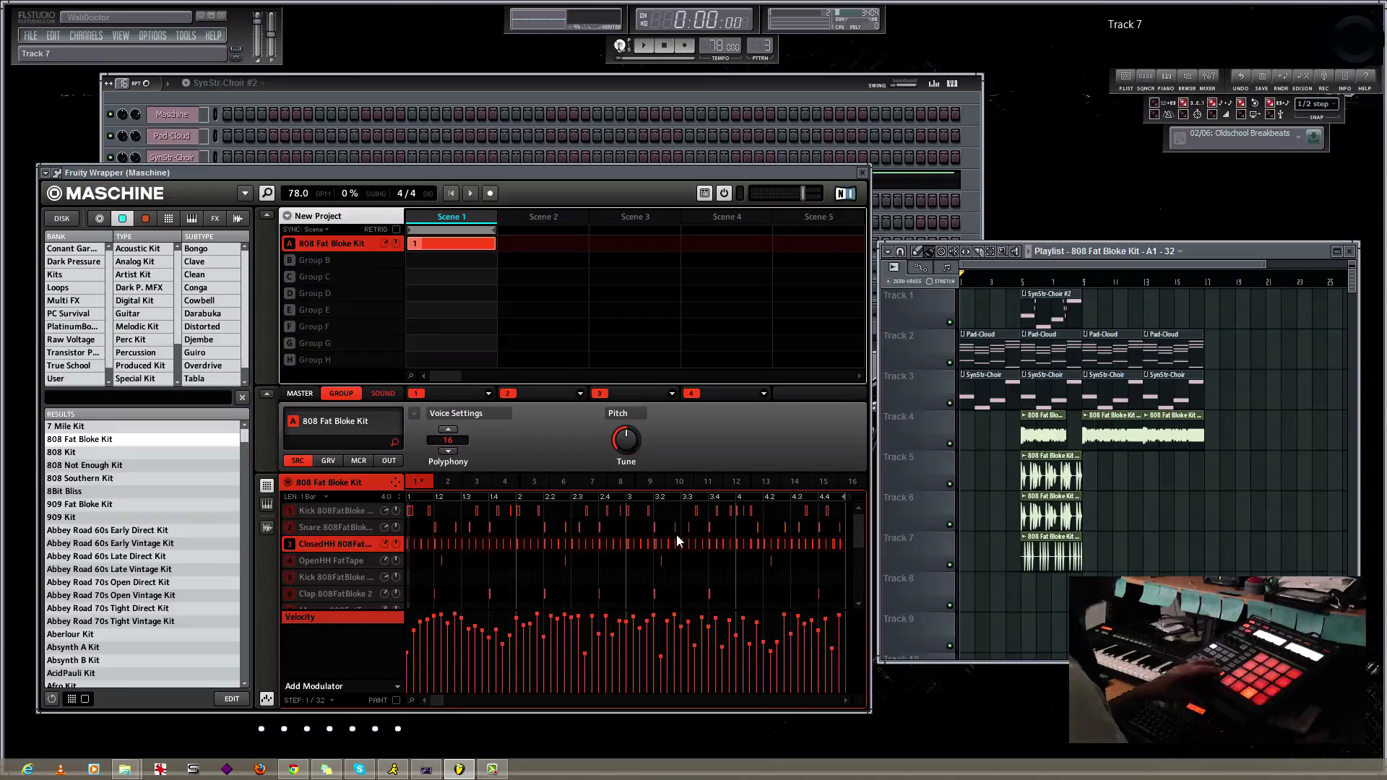
pyautogui.moveTo(395, 482); pyautogui.dragTo(1041, 594)
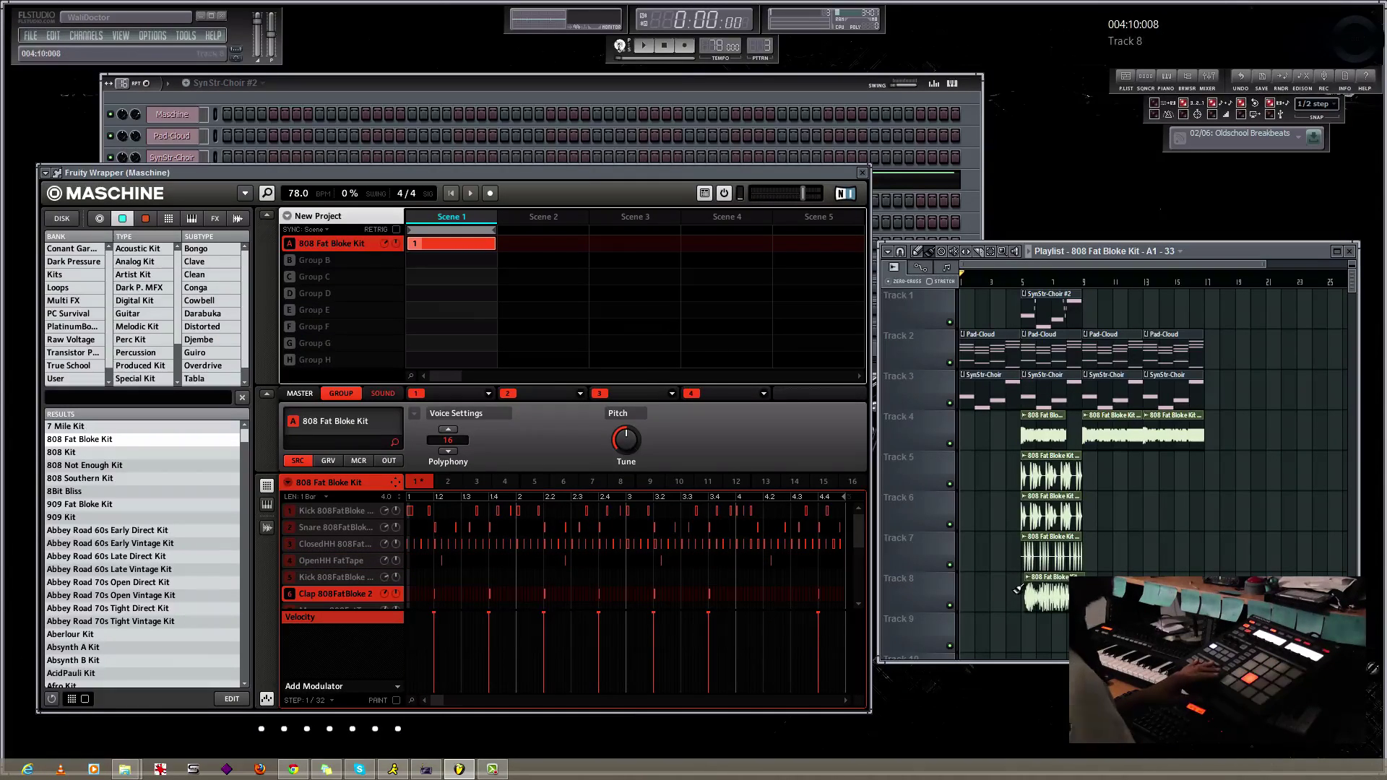
pyautogui.moveTo(393, 481); pyautogui.dragTo(1063, 637)
# Step: Export further soloed kit sounds, including the four congas together, as audio clips at bar 5 on Tracks 10, 11 and 12
pyautogui.scroll(-3, 861, 562)
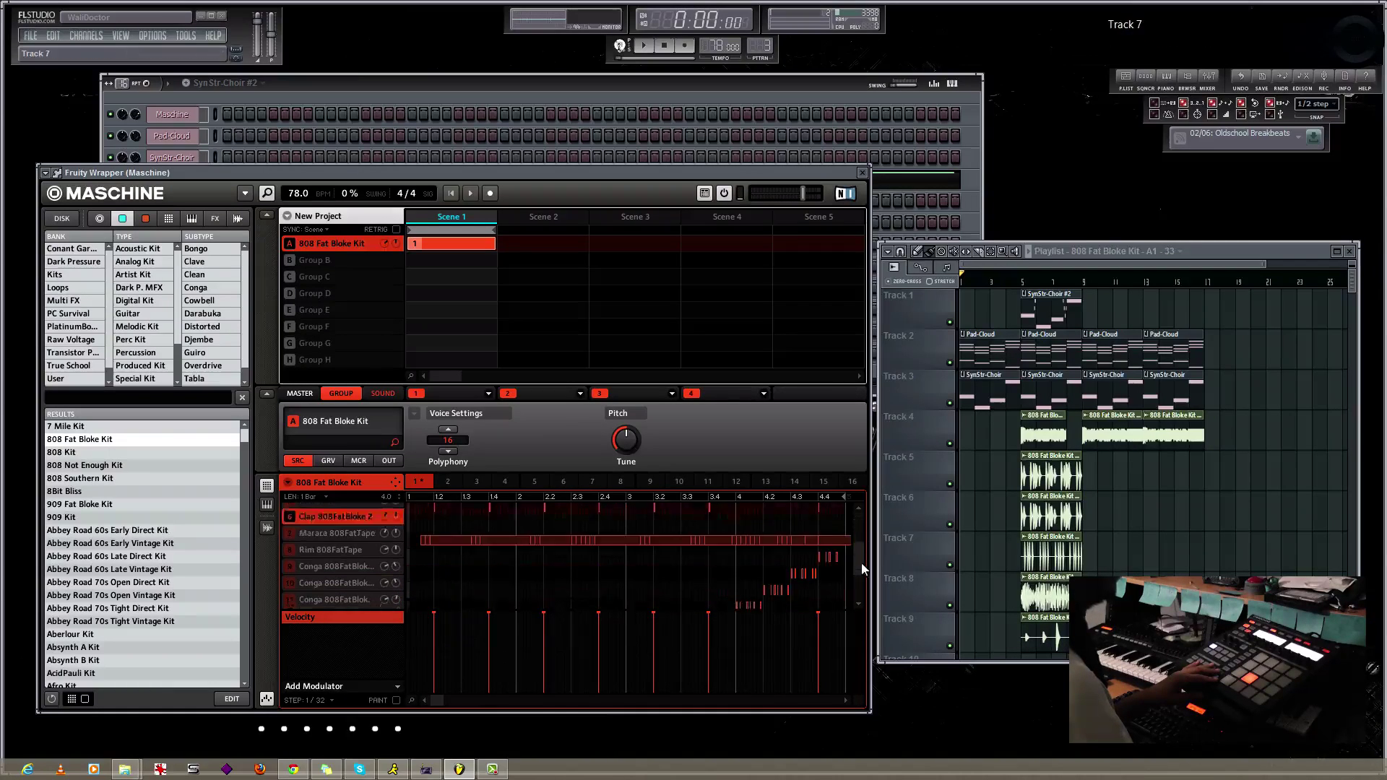
pyautogui.click(778, 523)
pyautogui.moveTo(394, 482); pyautogui.dragTo(1025, 514)
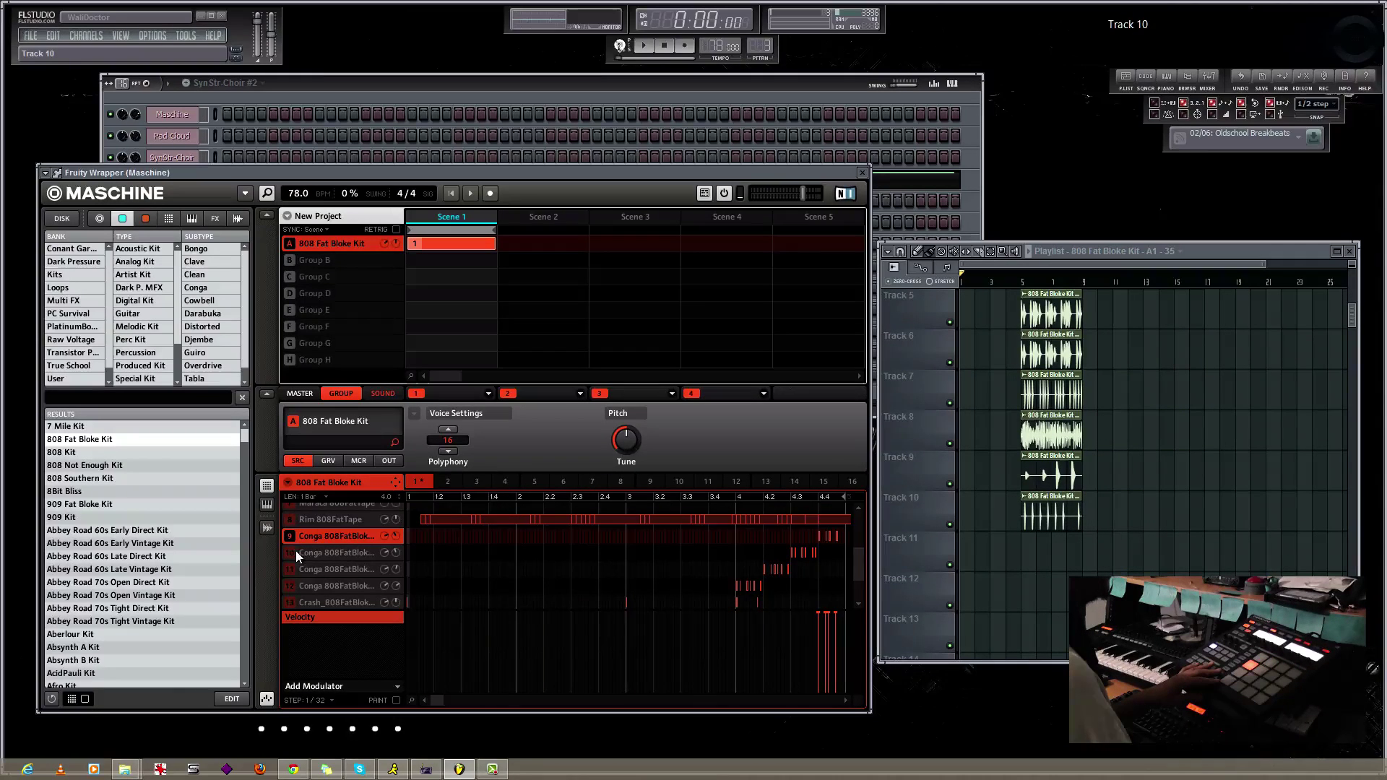
pyautogui.moveTo(394, 482); pyautogui.dragTo(393, 482)
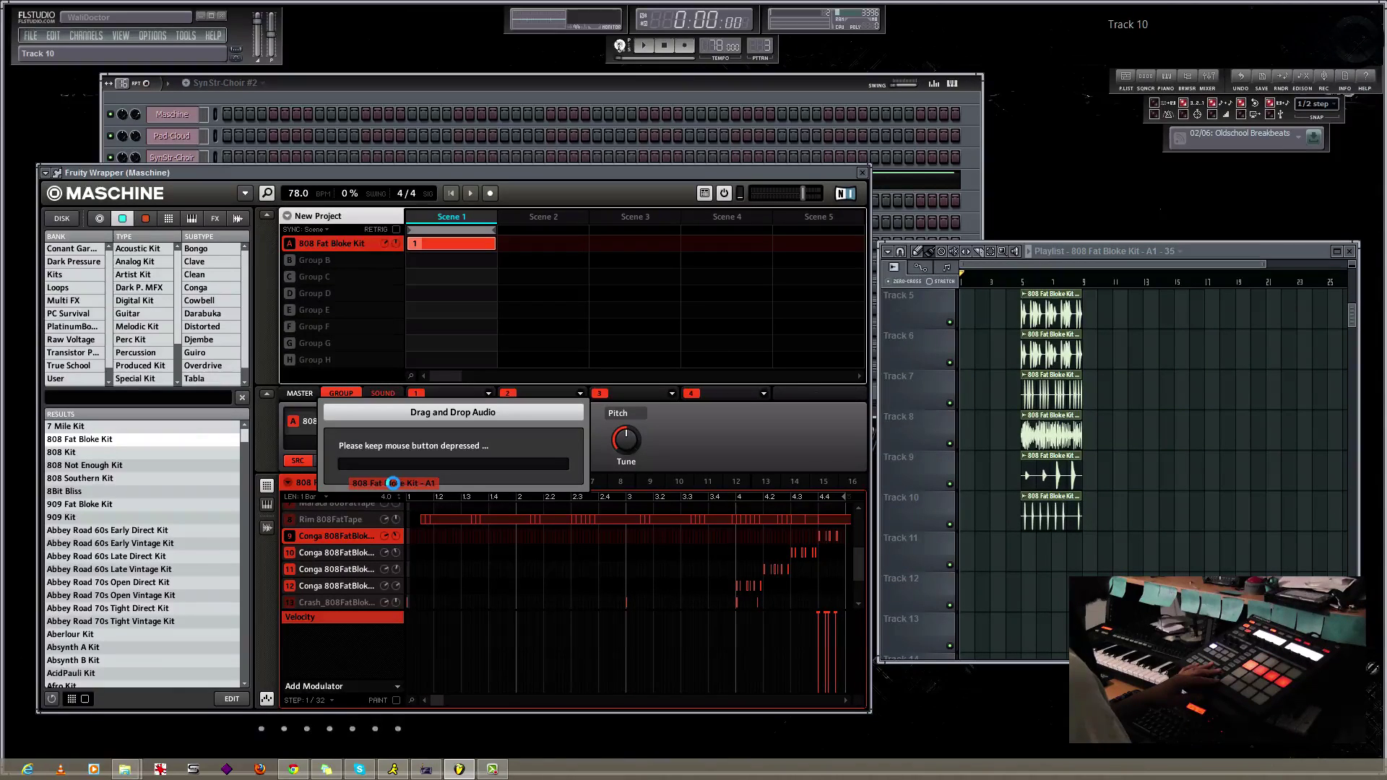
pyautogui.moveTo(1027, 566); pyautogui.dragTo(1027, 566)
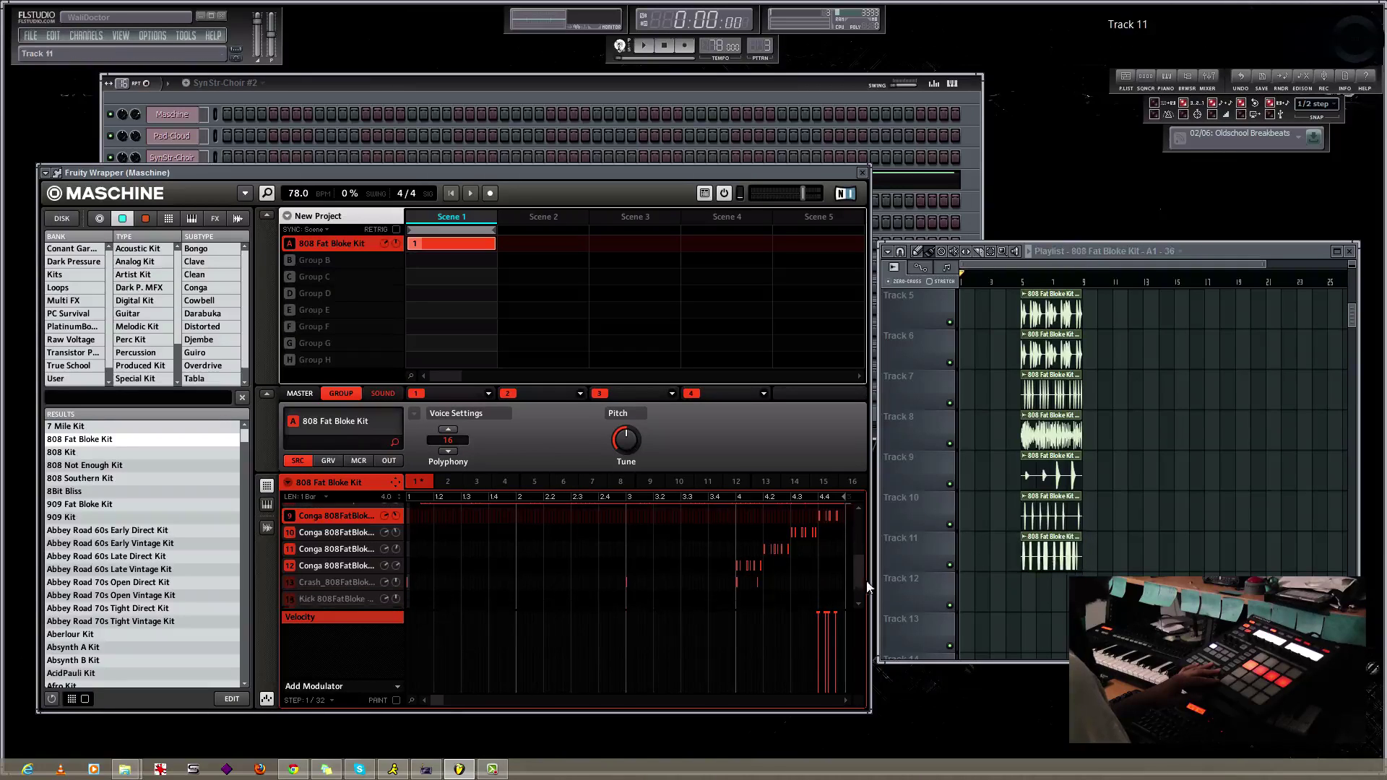
pyautogui.moveTo(394, 482); pyautogui.dragTo(1032, 599)
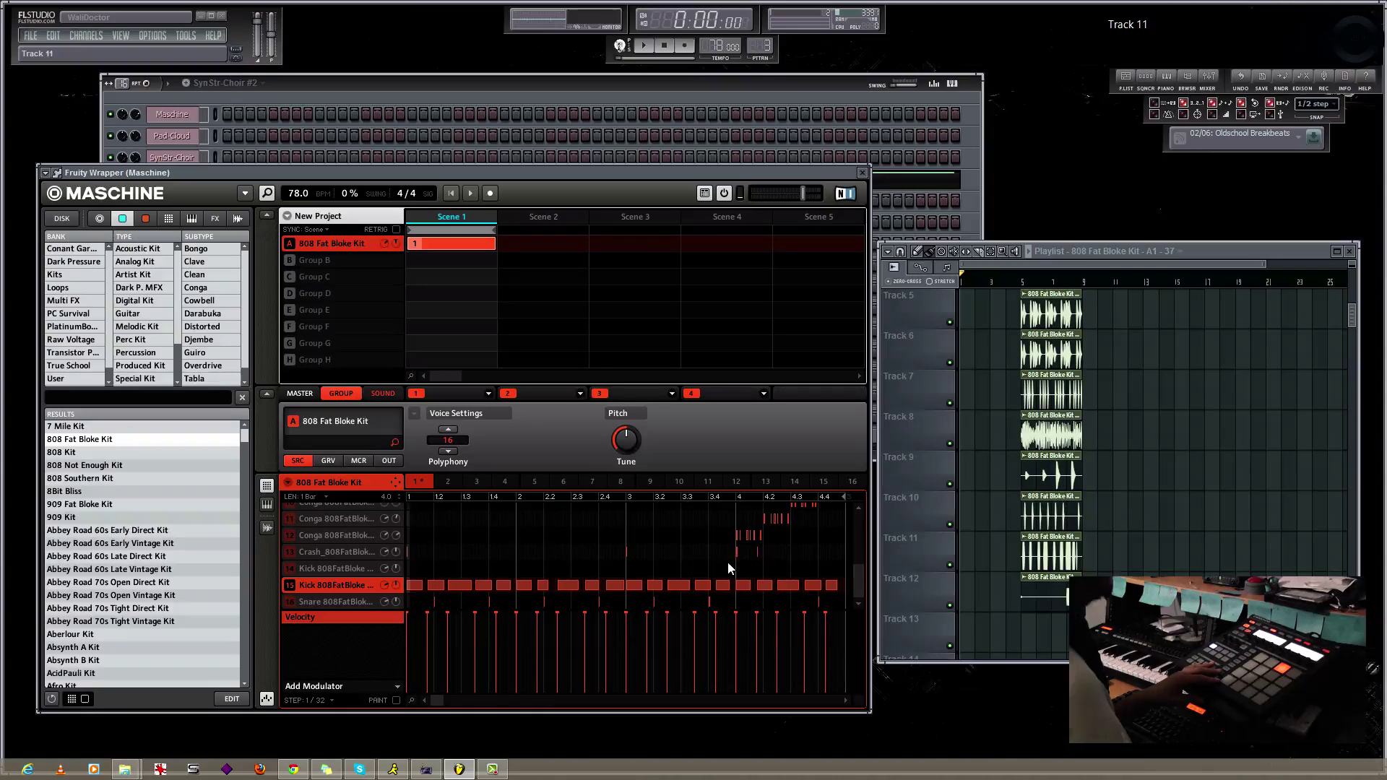
# Step: Export the soloed kick in slot 15 and snare in slot 16 as audio clips at bar 5 on Tracks 13 and 14
pyautogui.moveTo(394, 481); pyautogui.dragTo(395, 481)
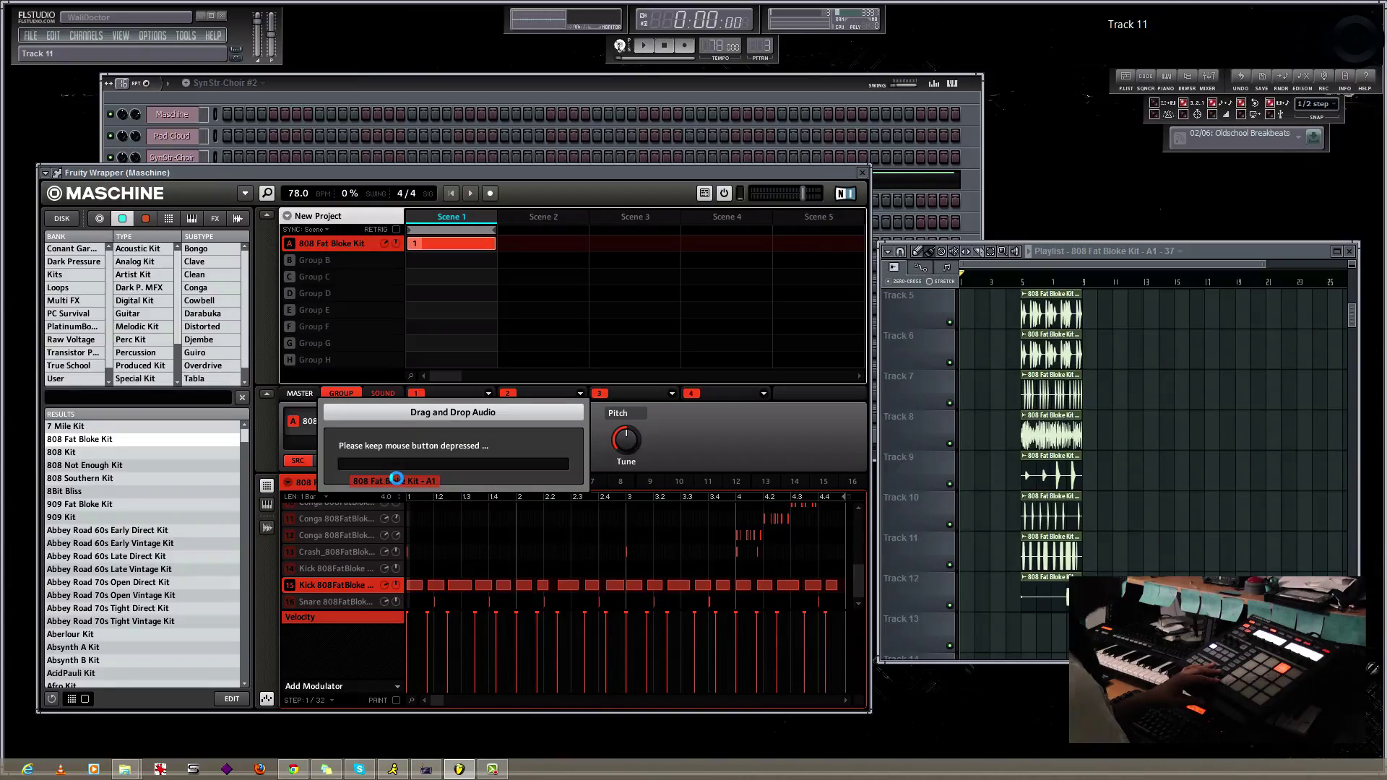
pyautogui.moveTo(395, 478); pyautogui.dragTo(424, 471)
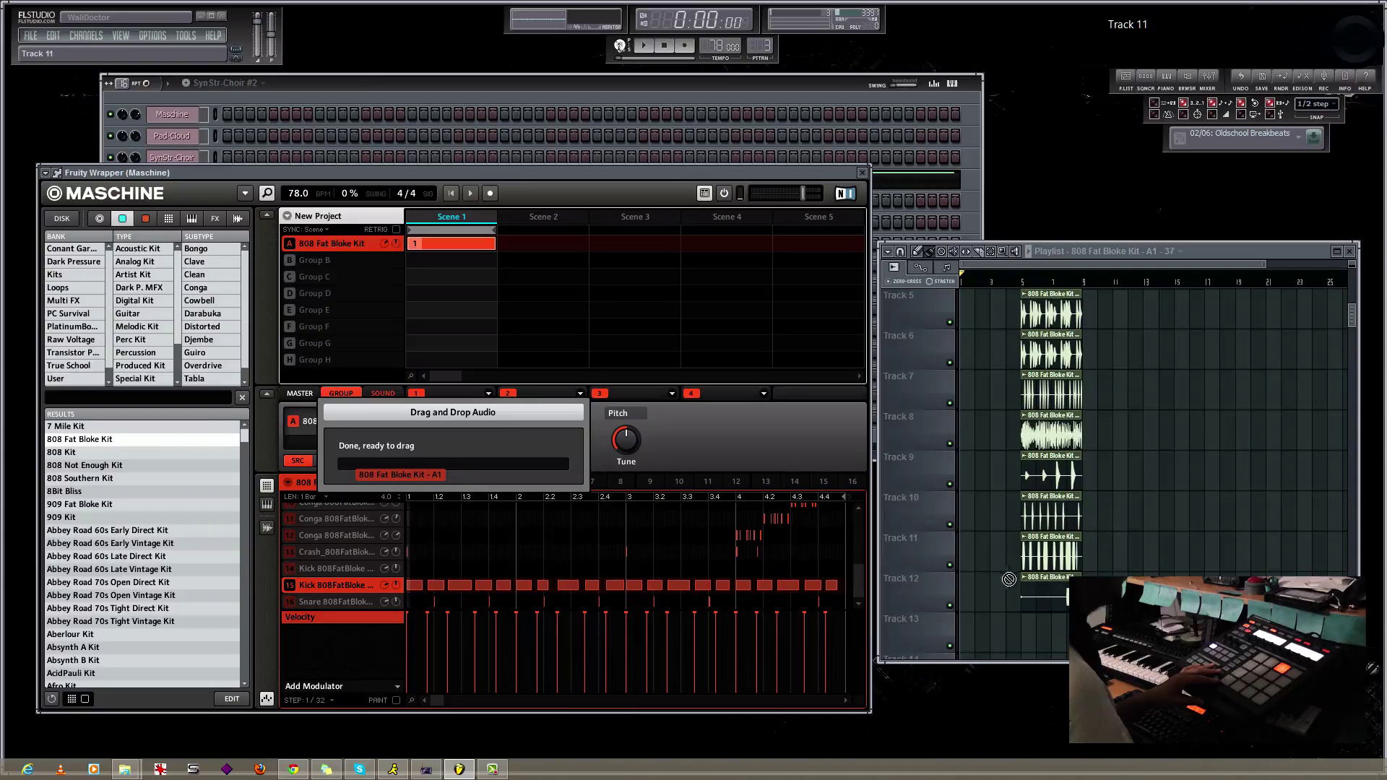
pyautogui.moveTo(433, 474); pyautogui.dragTo(1064, 623)
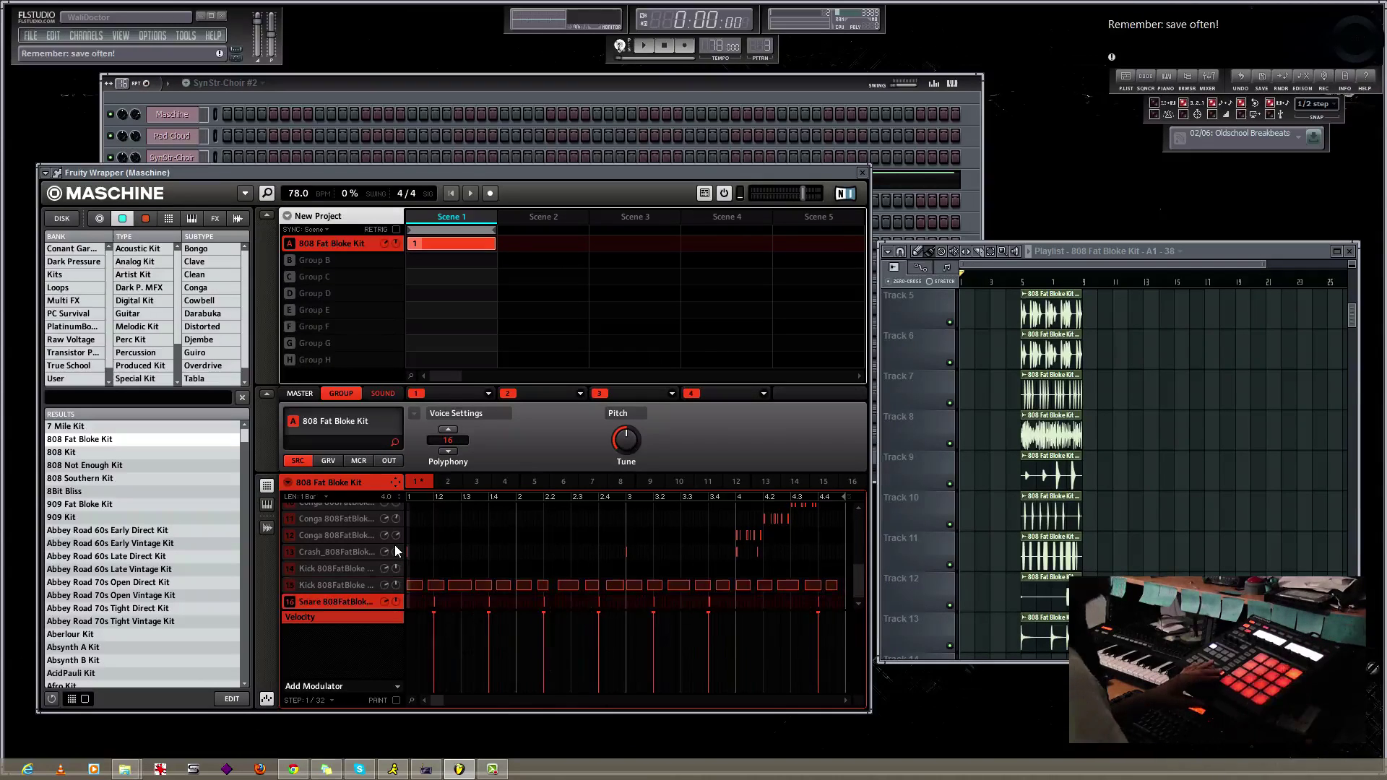
pyautogui.scroll(-2, 1156, 470)
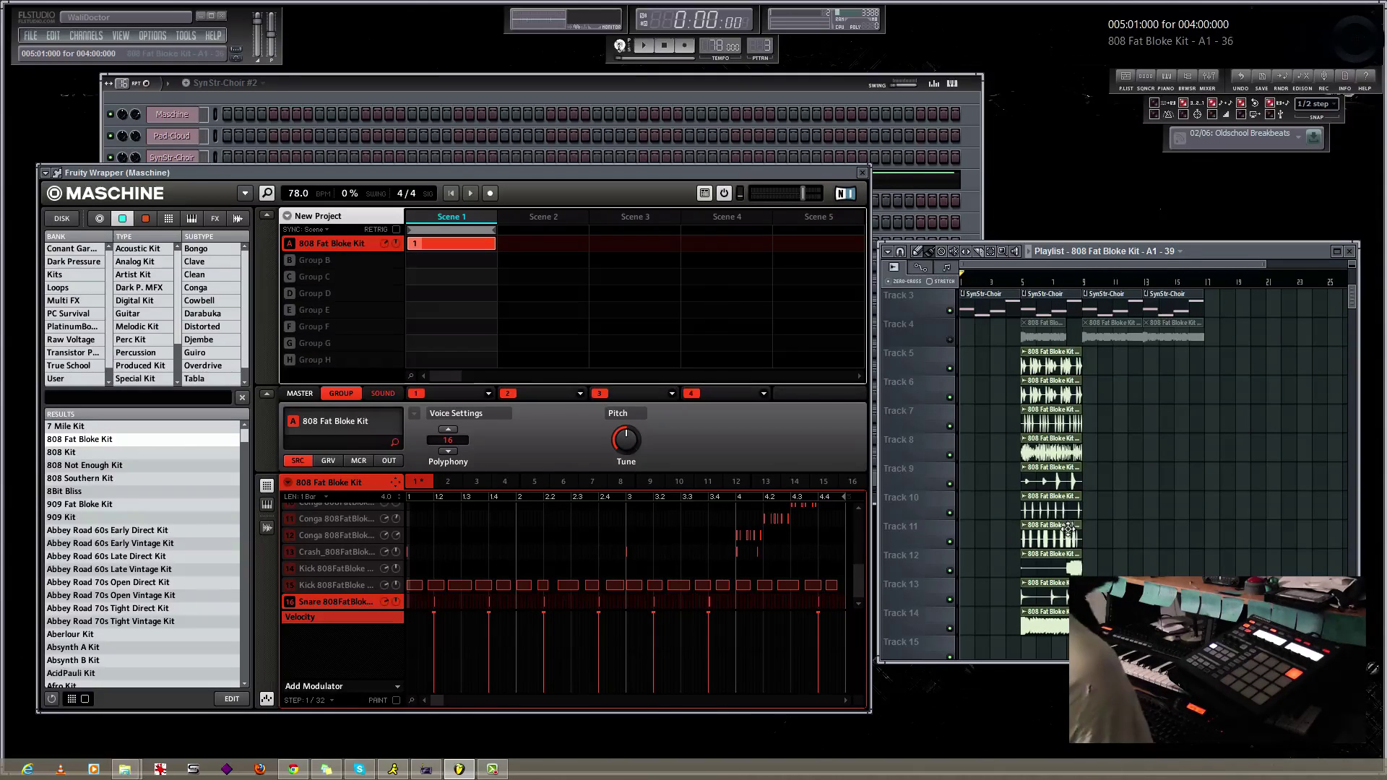
# Step: Select the ten drum audio clips on Tracks 5 to 14 and duplicate them at bar 9
pyautogui.scroll(1, 1074, 280)
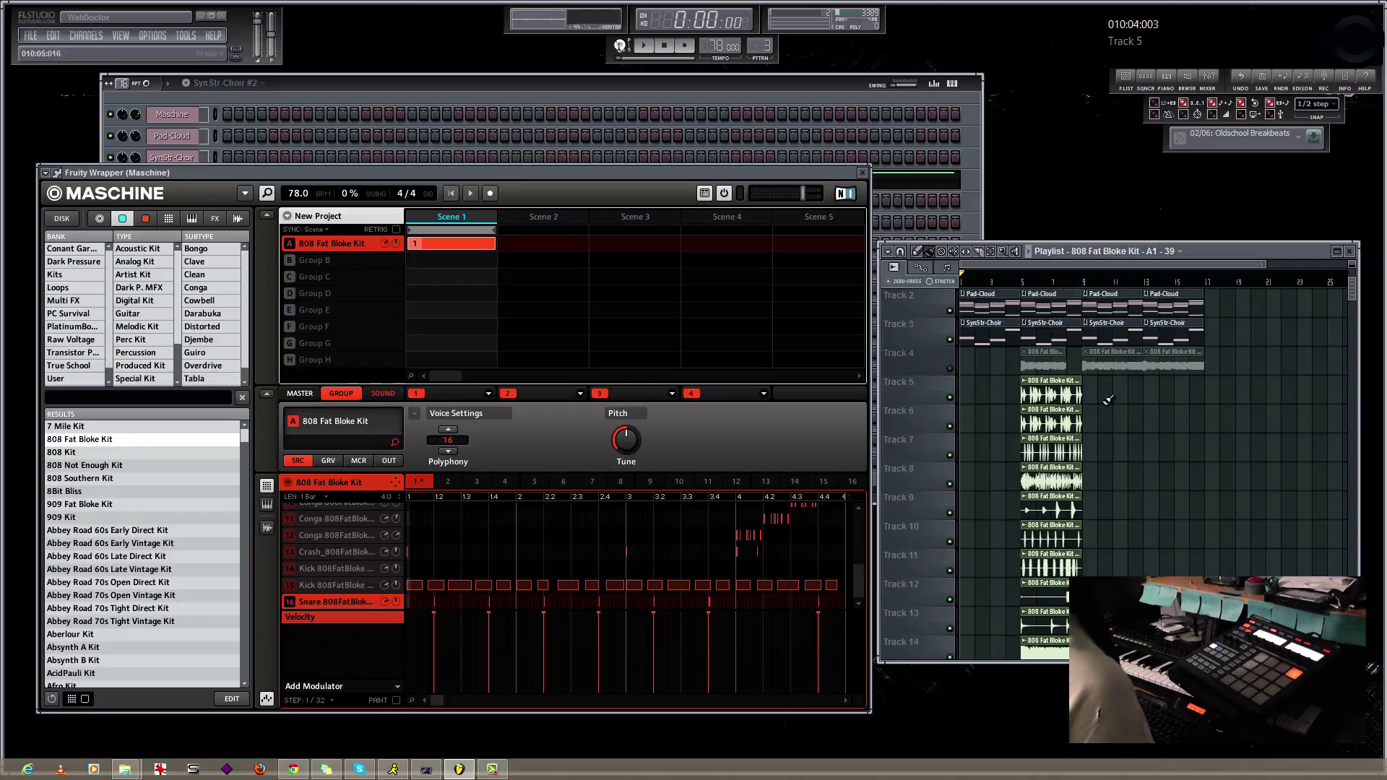
pyautogui.moveTo(1103, 396); pyautogui.dragTo(1097, 506)
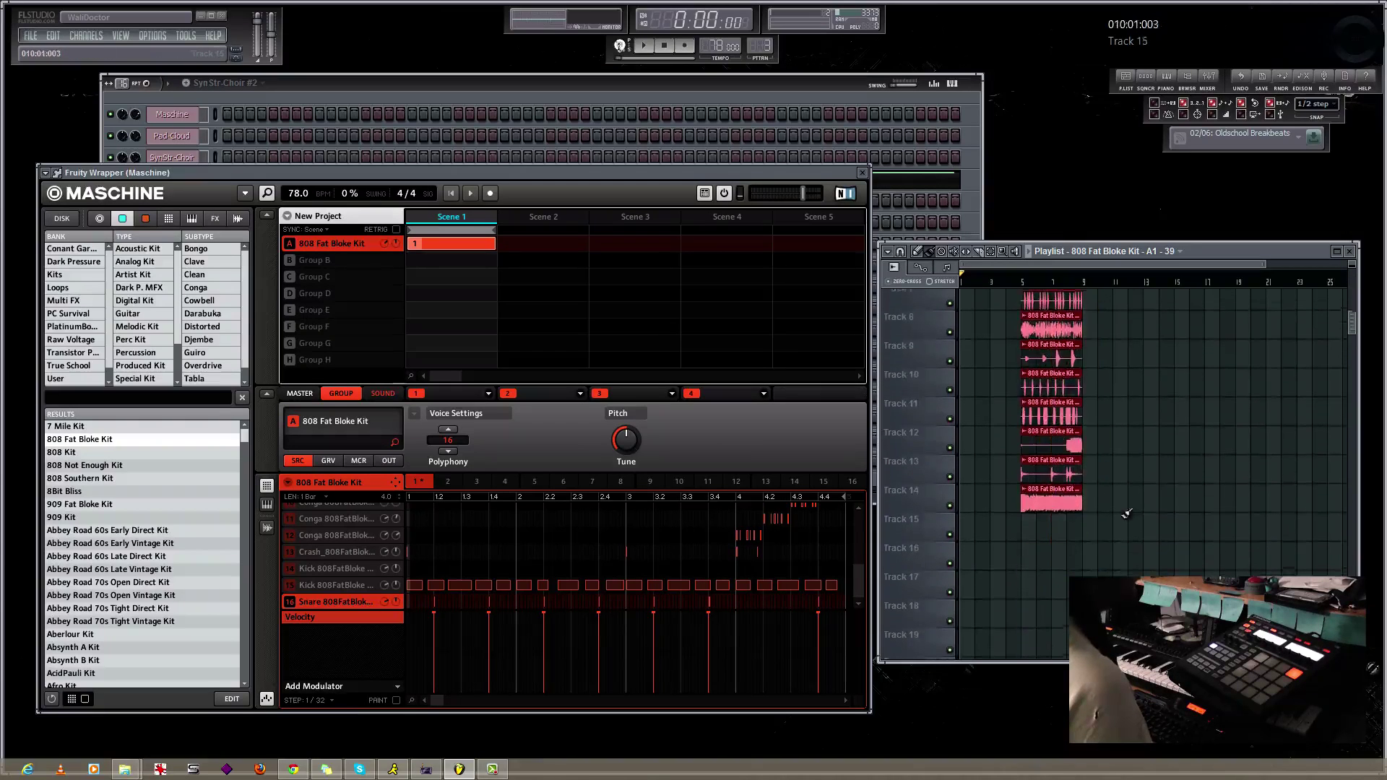
pyautogui.scroll(2, 1096, 416)
pyautogui.moveTo(1049, 413); pyautogui.dragTo(1109, 421)
pyautogui.click(1161, 409)
# Step: Select both sets of drum clips on Tracks 5 to 14 and duplicate them from bar 13 onward
pyautogui.scroll(-3, 1149, 375)
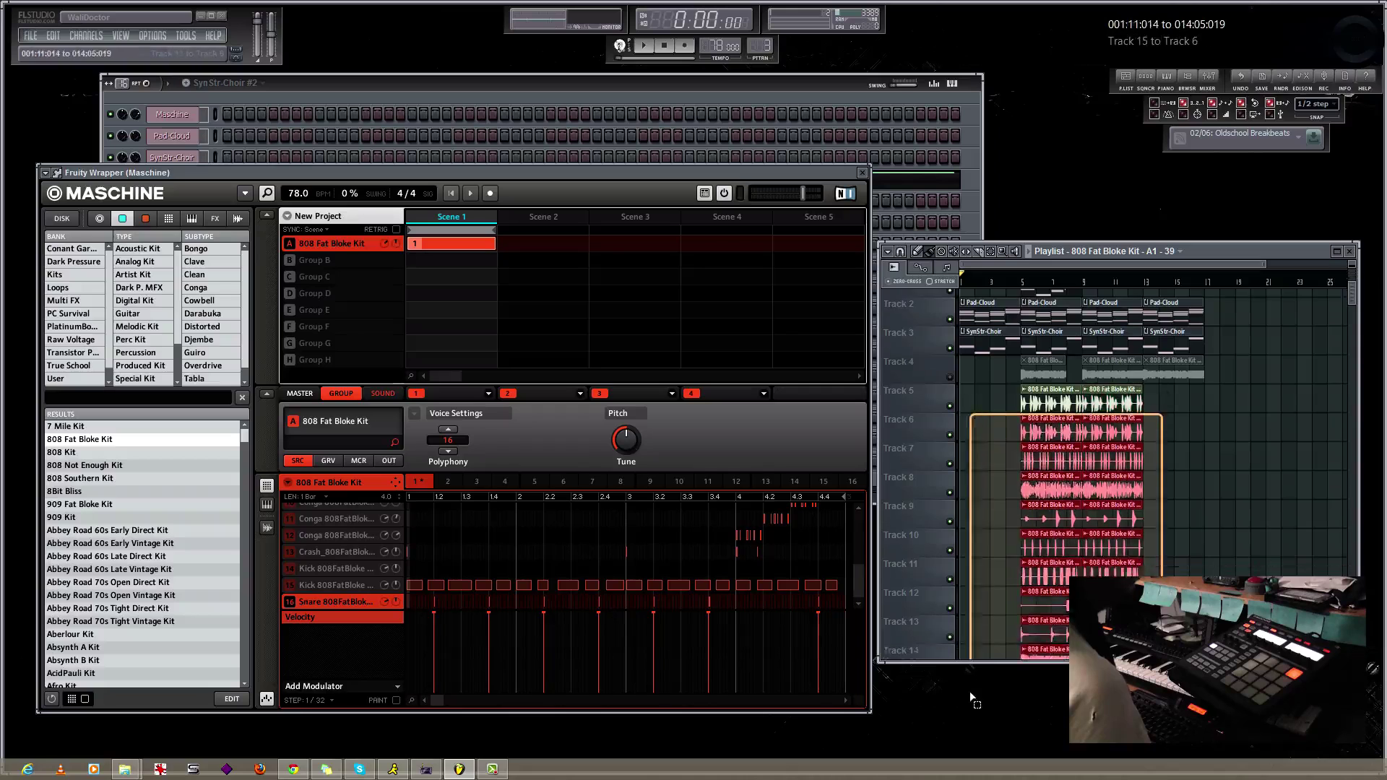
pyautogui.hotkey('ctrl', 'a')
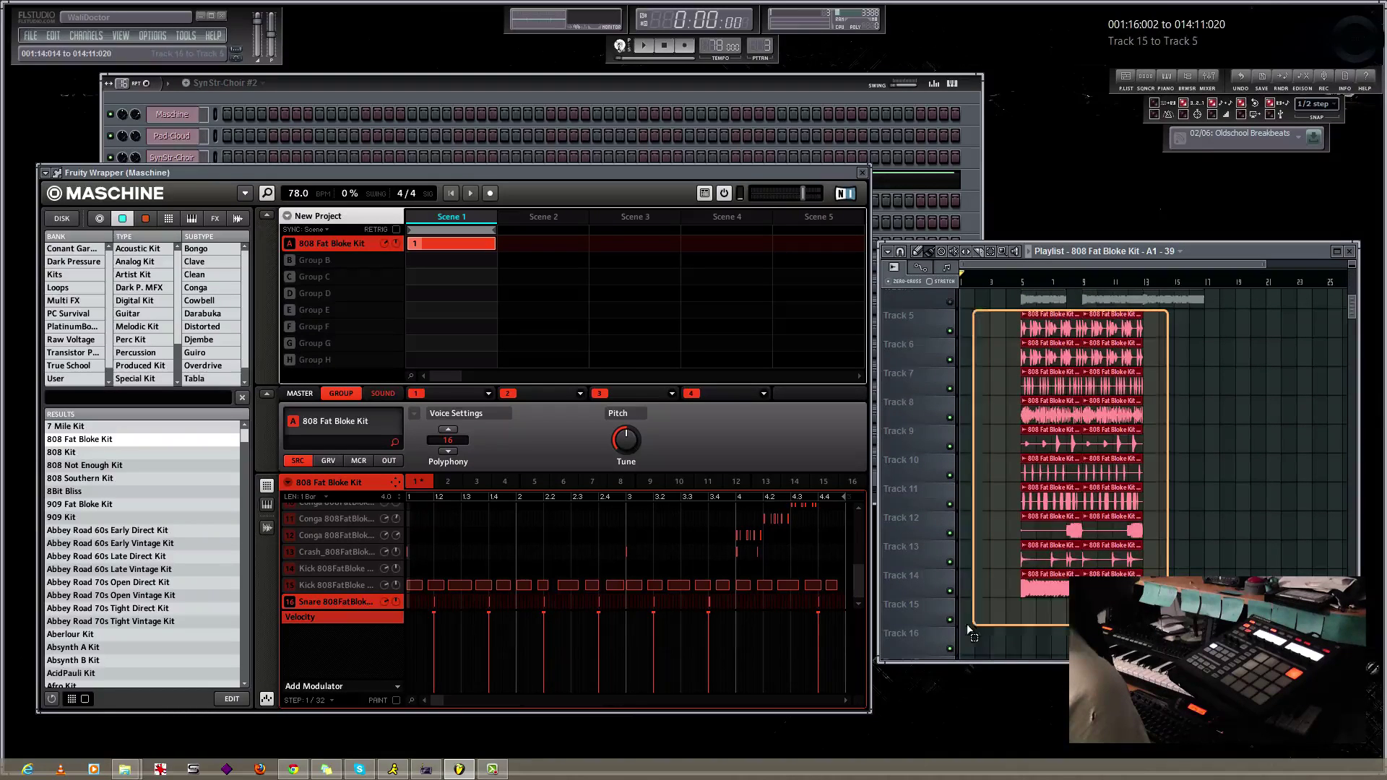
pyautogui.hotkey('ctrl', 'b')
pyautogui.scroll(2, 1143, 375)
pyautogui.moveTo(1142, 392); pyautogui.dragTo(1172, 388)
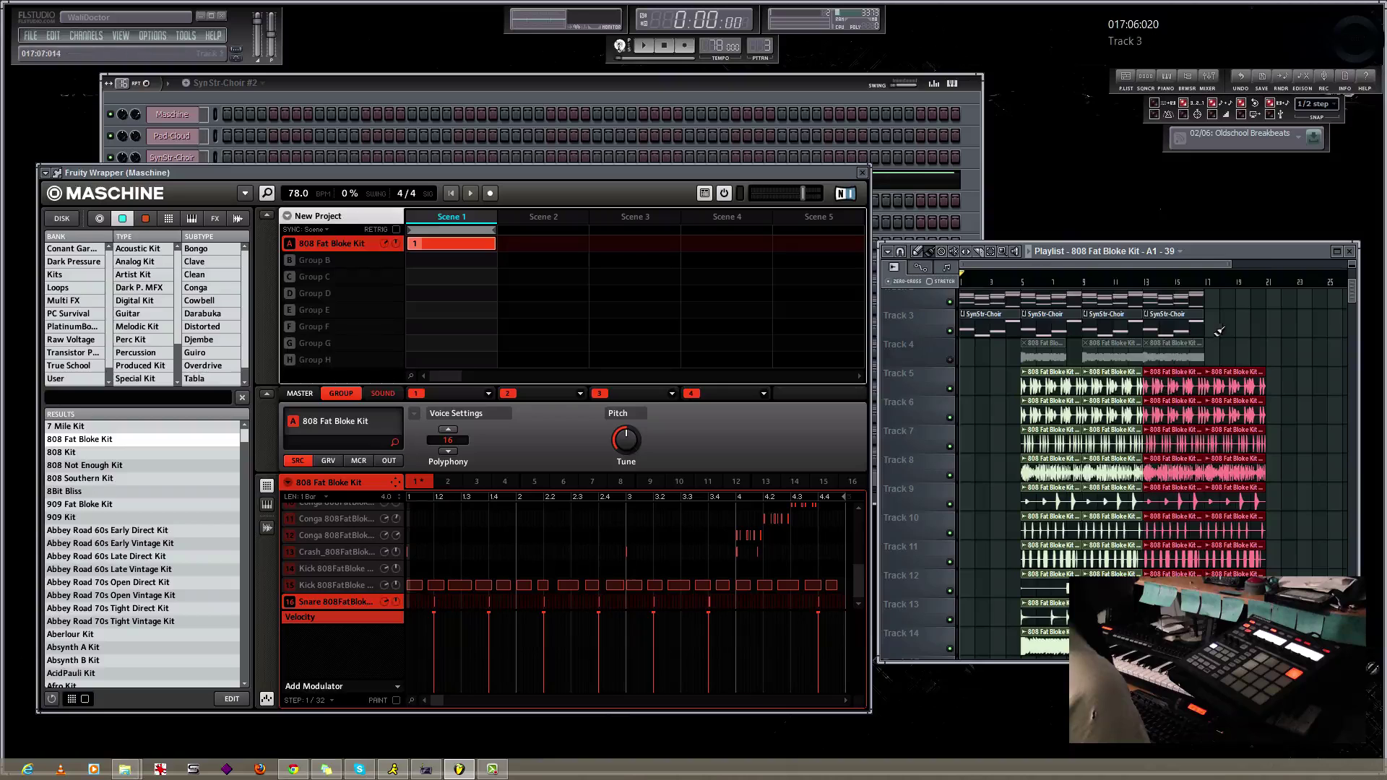
# Step: Deselect the duplicated clips and delete the surplus drum clips at bar 17 on Tracks 5 to 14
pyautogui.click(1238, 329)
pyautogui.moveTo(1230, 370); pyautogui.dragTo(1253, 621)
pyautogui.press('Delete')
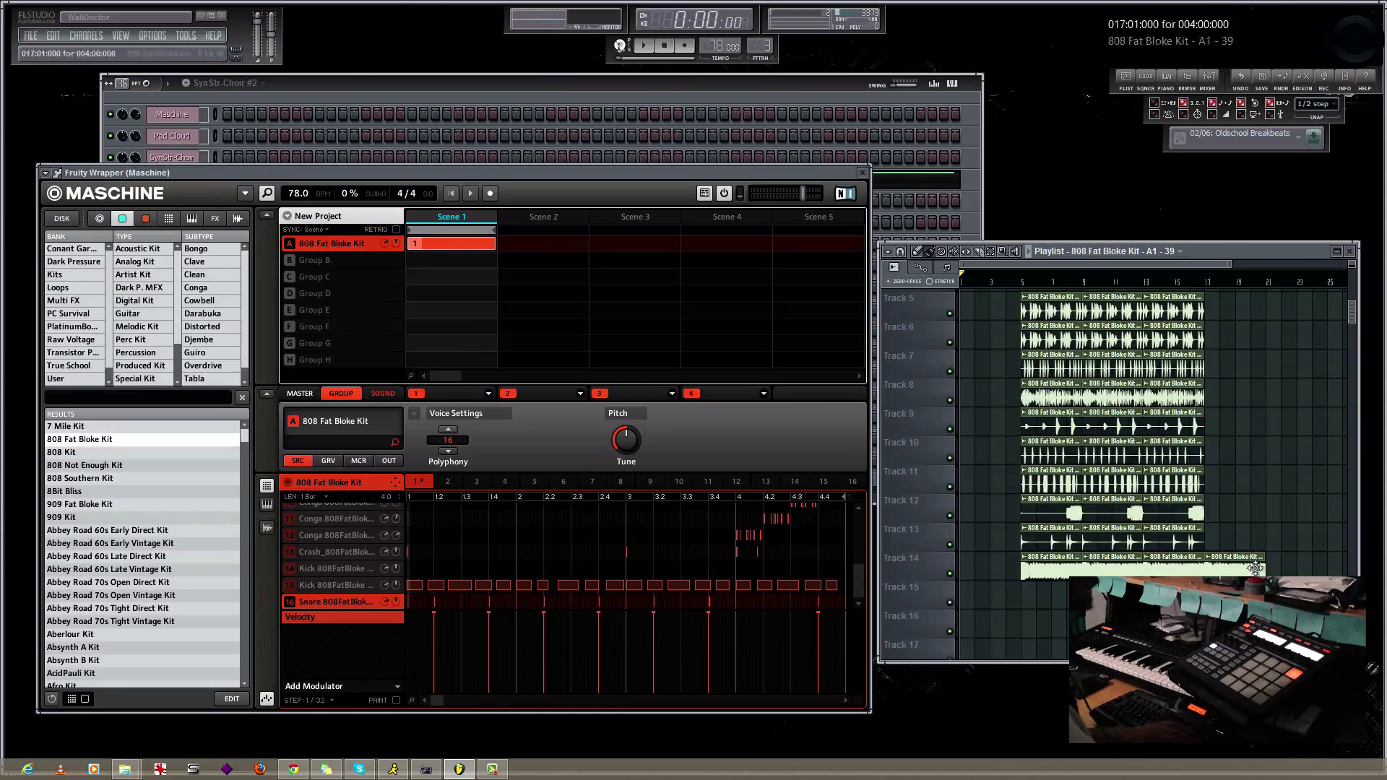
# Step: Play the arrangement from the start to hear the separated drum tracks with the pad and choir, and stop playback
pyautogui.scroll(2, 1120, 349)
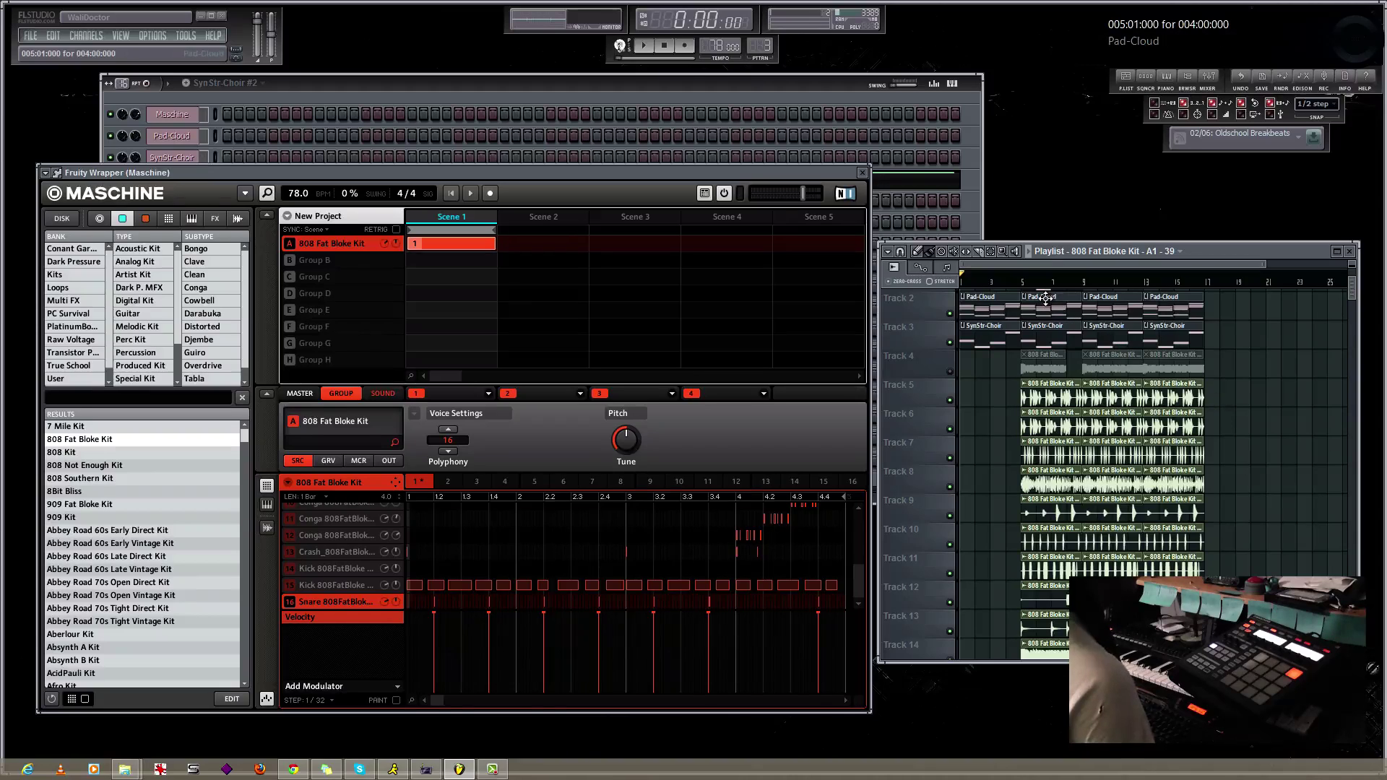
pyautogui.press('space')
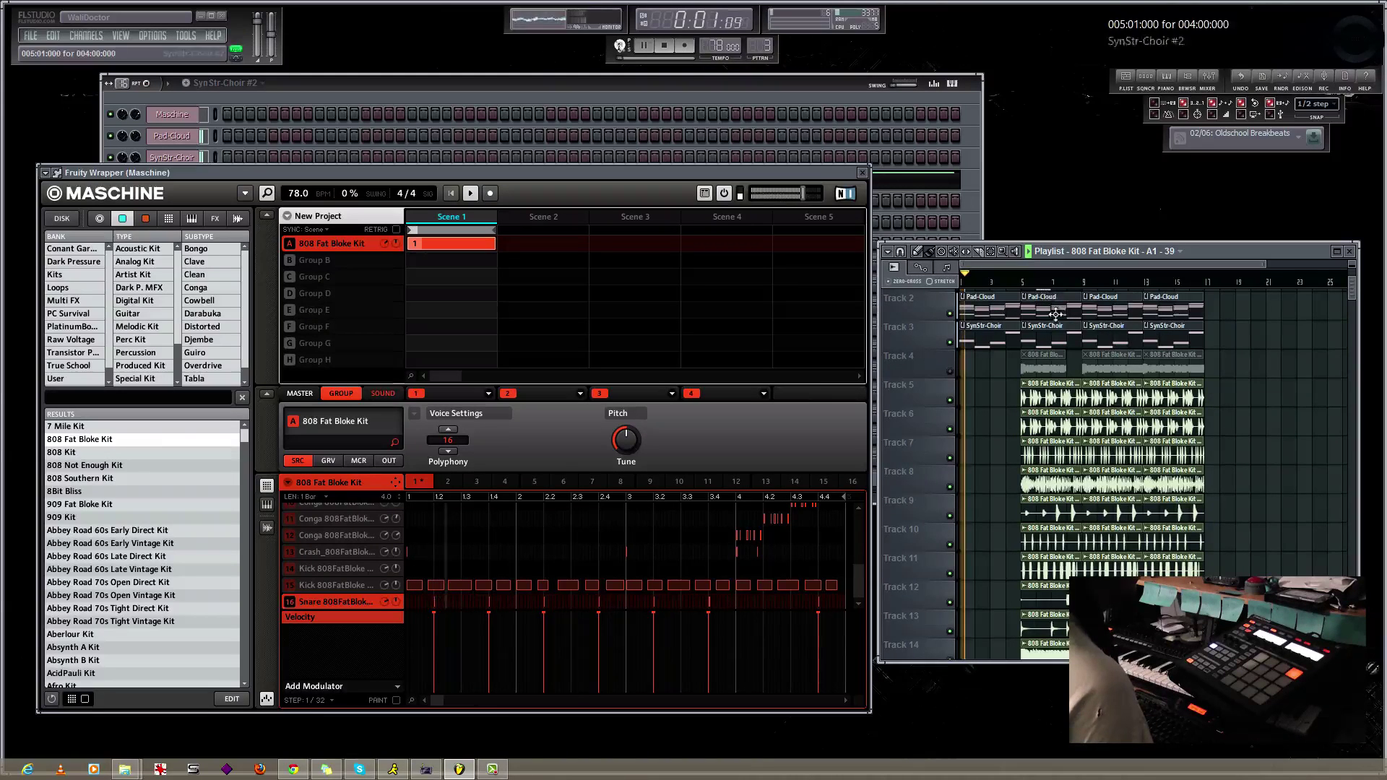
pyautogui.scroll(1, 1170, 377)
pyautogui.scroll(-3, 1170, 377)
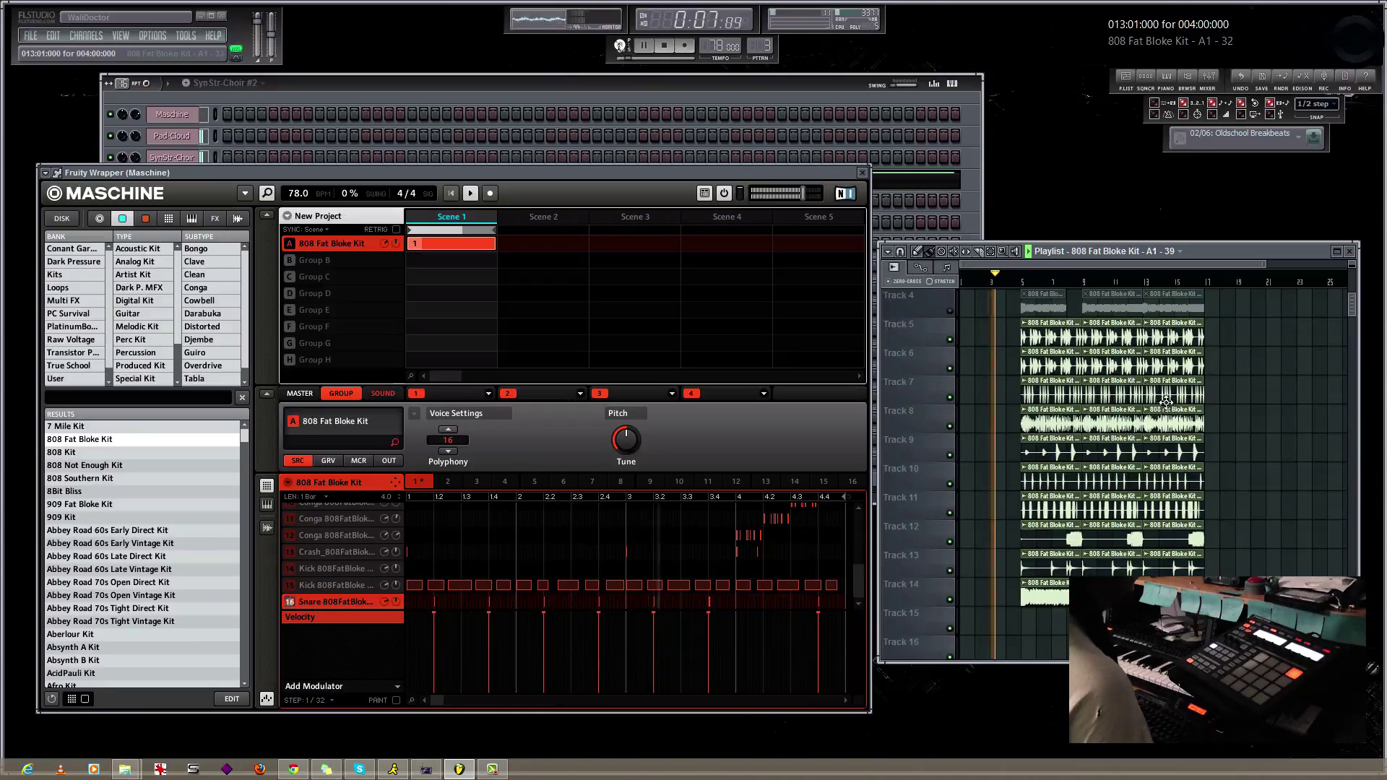
pyautogui.scroll(1, 1170, 392)
pyautogui.scroll(1, 1170, 394)
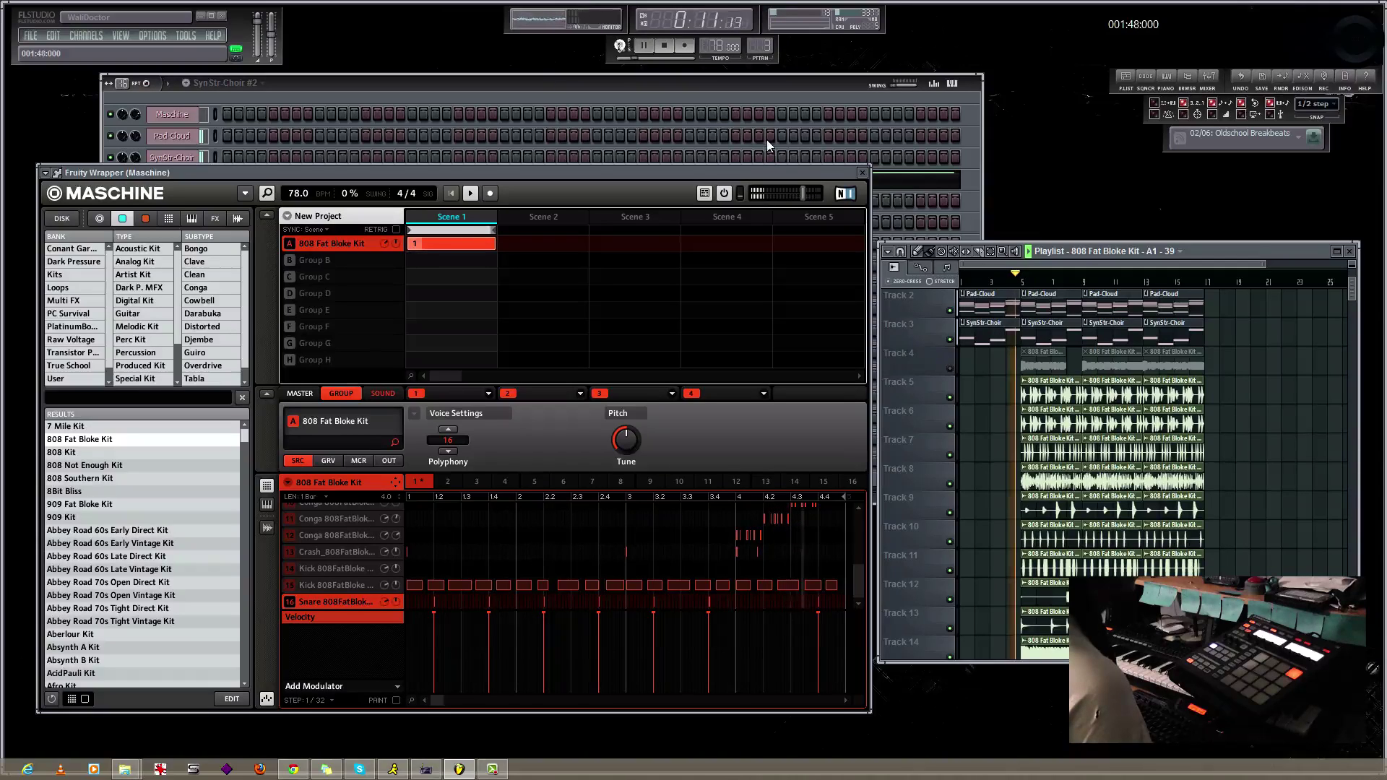
pyautogui.press('space')
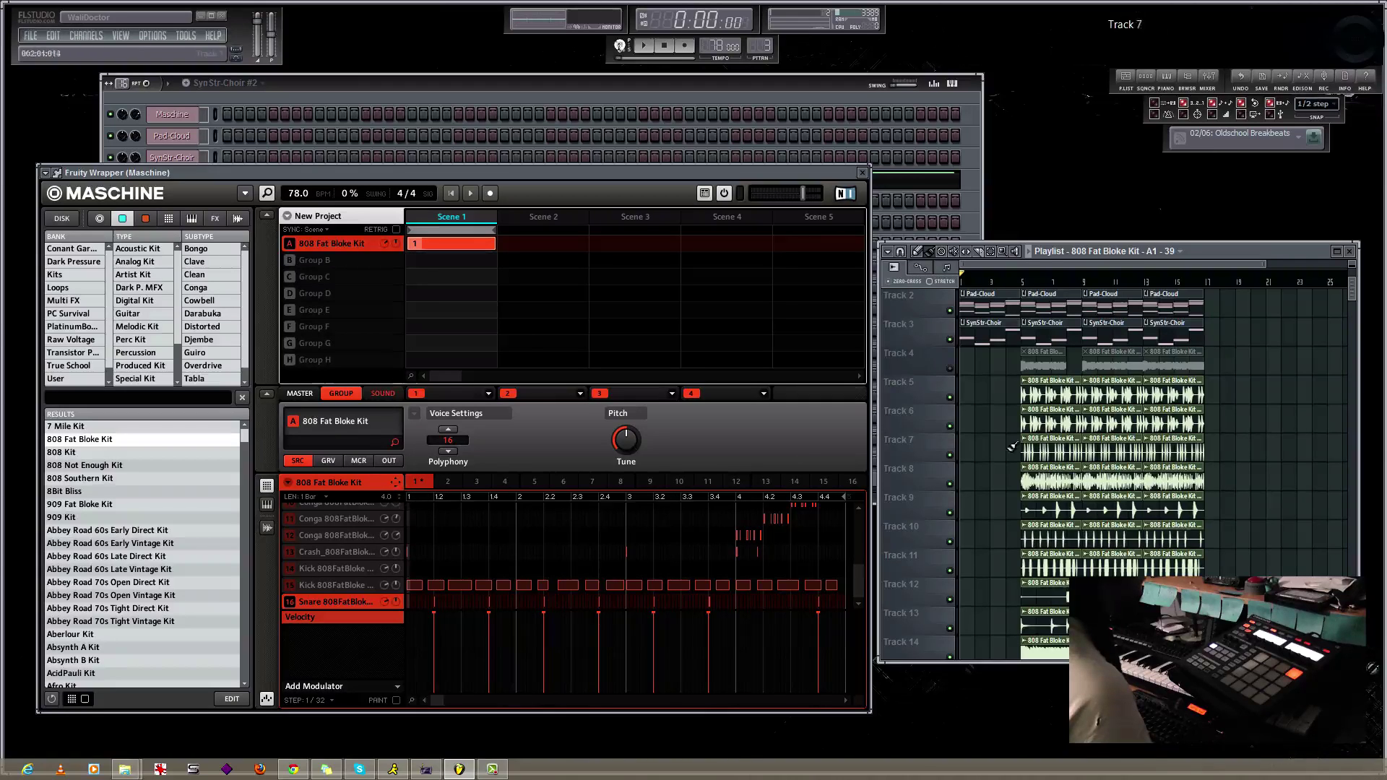
# Step: Examine the separate drum waveforms on Tracks 5 to 14 up close and against the whole arrangement in the playlist
pyautogui.moveTo(1352, 299); pyautogui.dragTo(1342, 328)
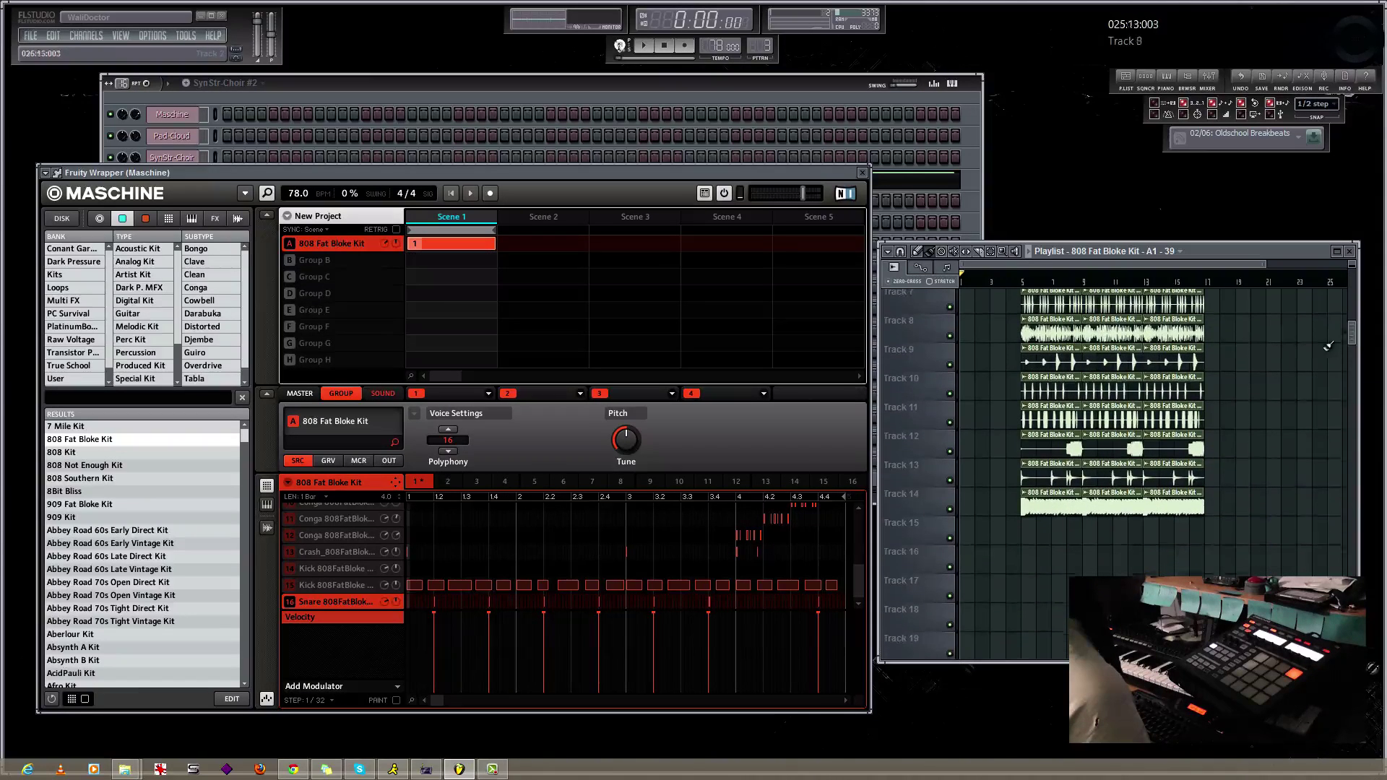
pyautogui.scroll(2, 1068, 291)
pyautogui.scroll(4, 1067, 291)
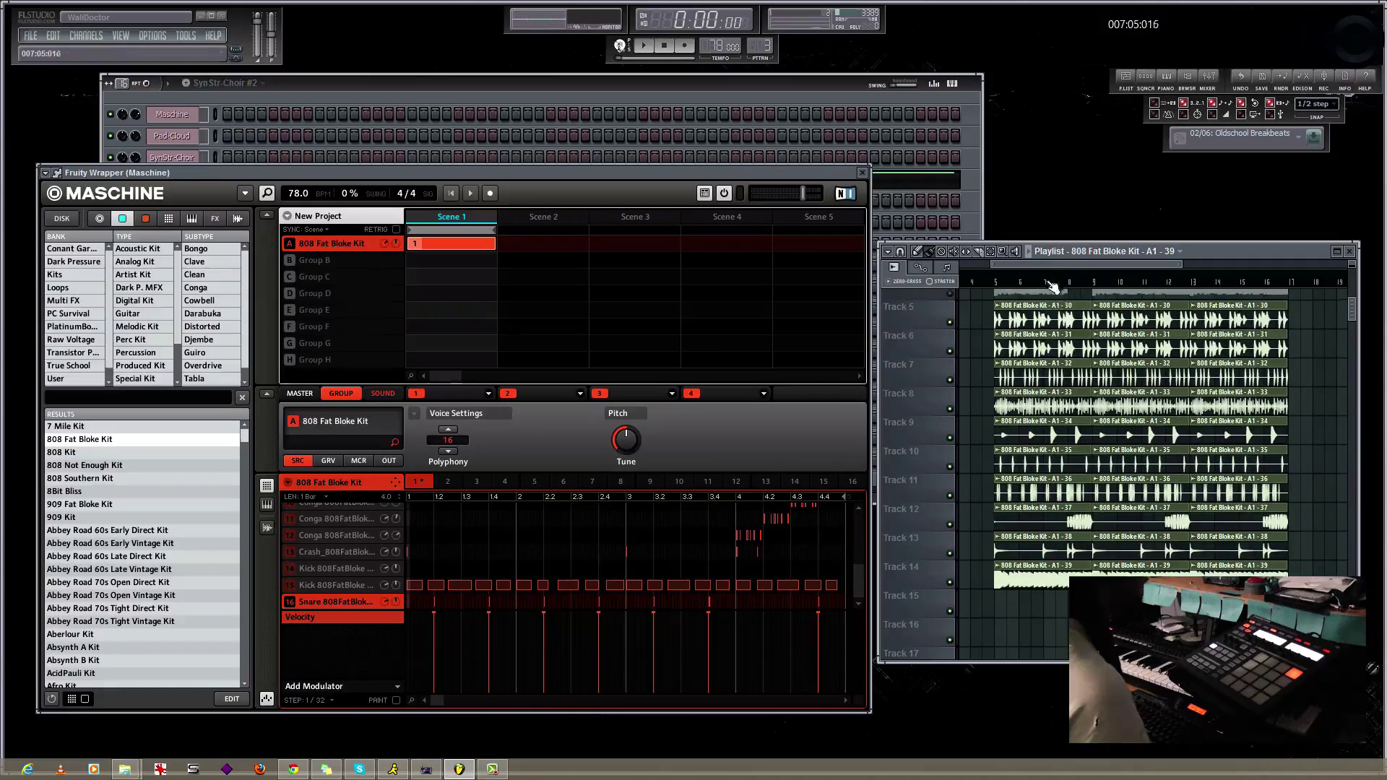
pyautogui.scroll(2, 1048, 280)
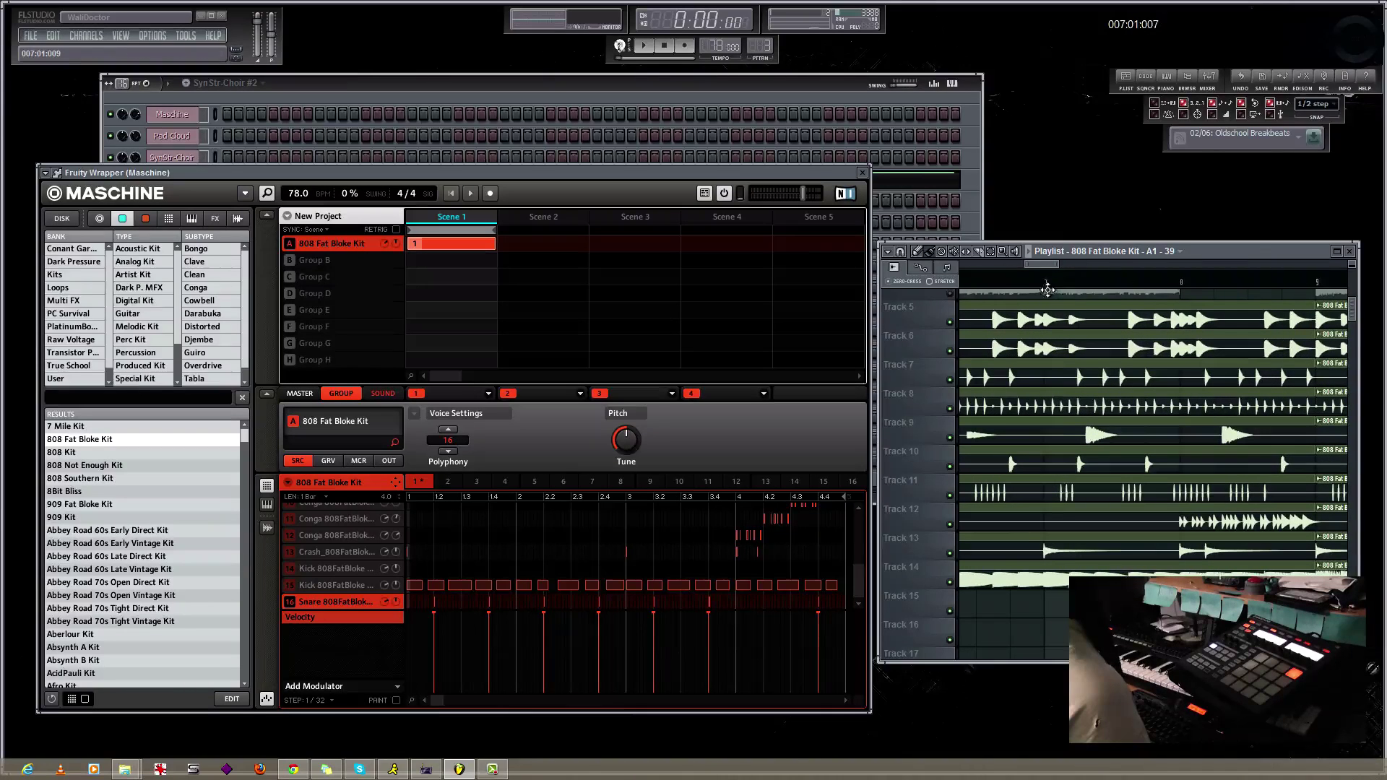
pyautogui.scroll(2, 1066, 422)
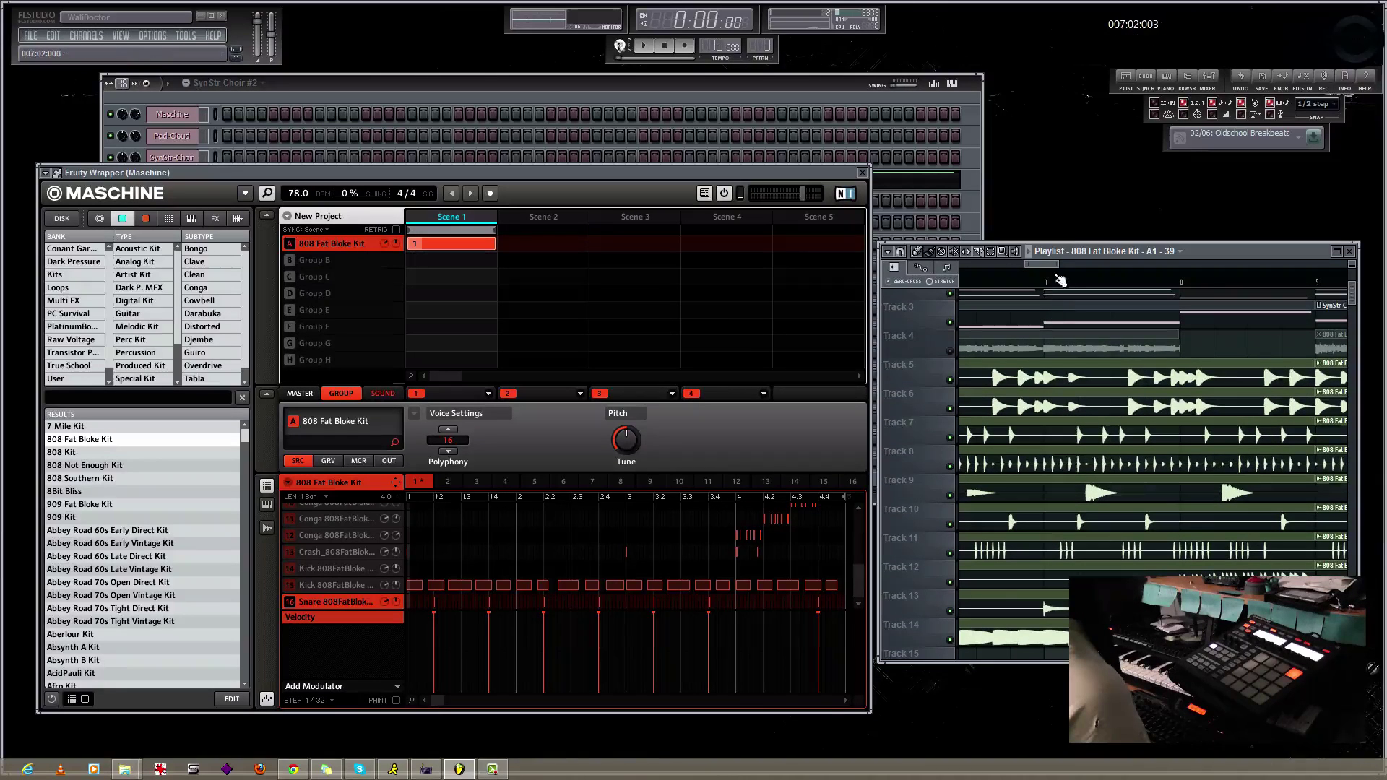
pyautogui.scroll(-4, 1066, 281)
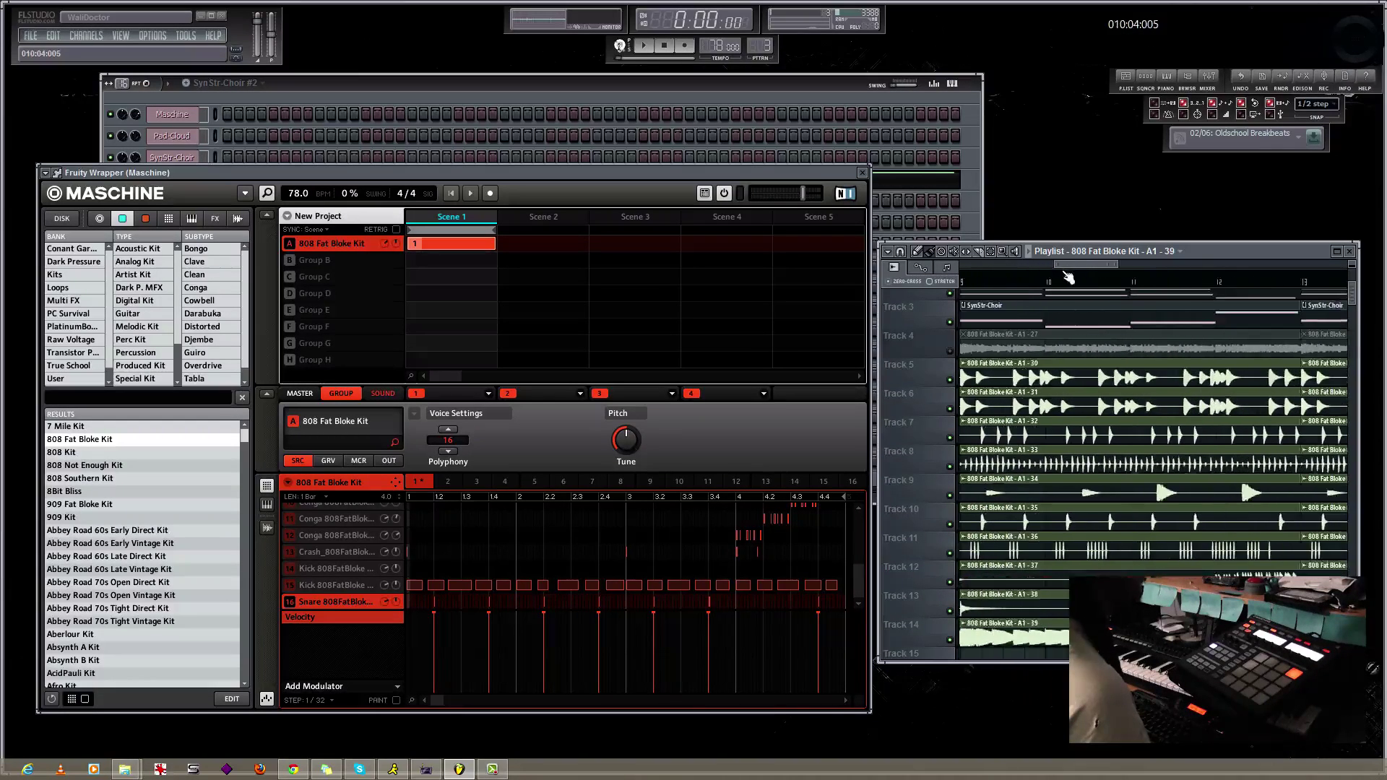
pyautogui.scroll(-3, 1058, 281)
pyautogui.scroll(-3, 993, 289)
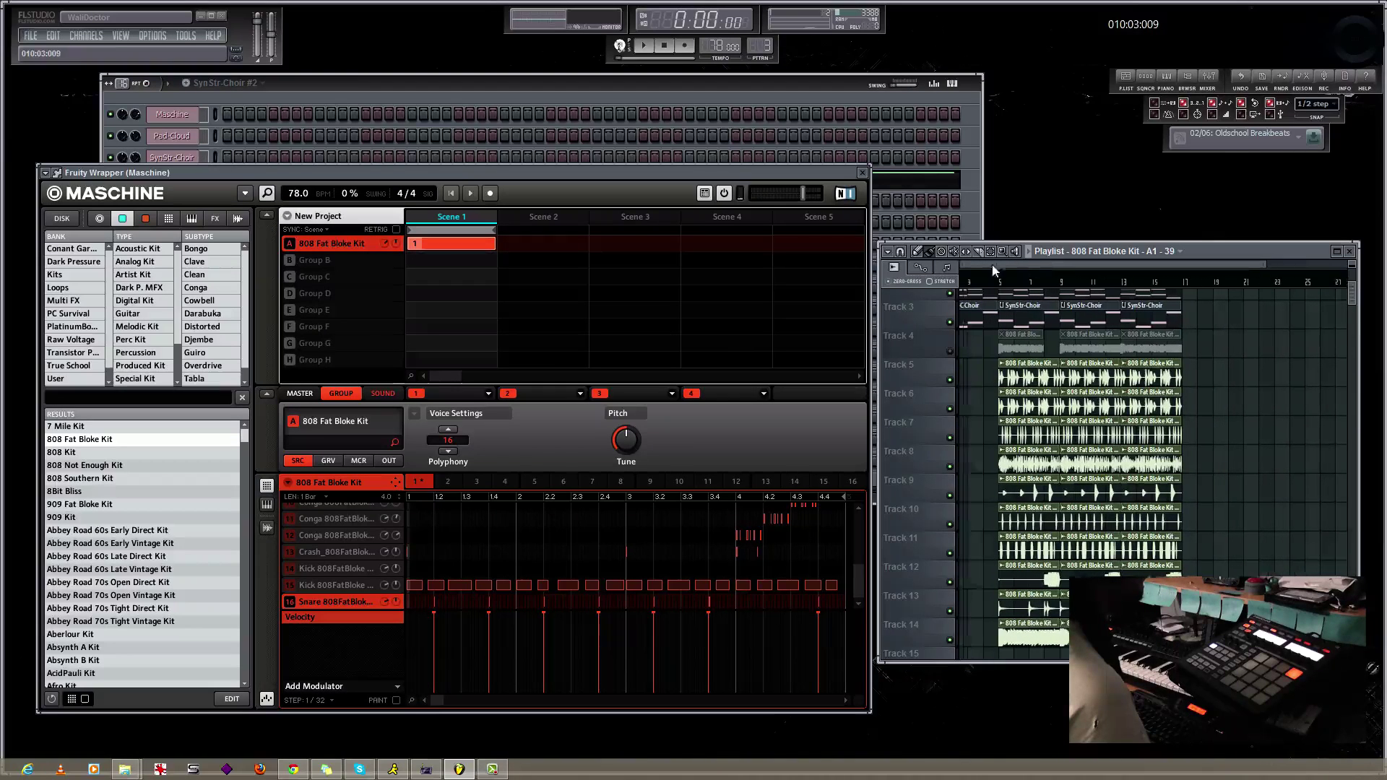
pyautogui.scroll(2, 1083, 375)
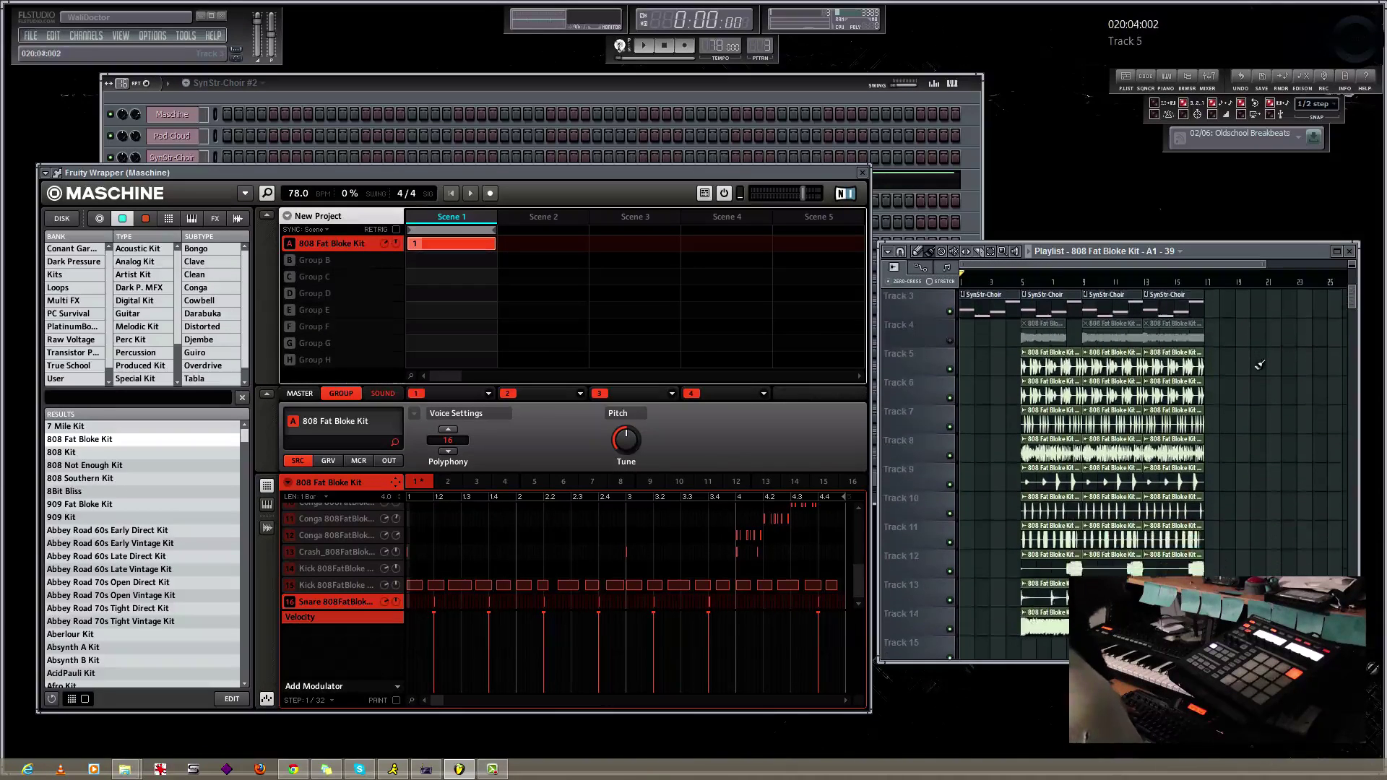
pyautogui.moveTo(1350, 264); pyautogui.dragTo(1350, 259)
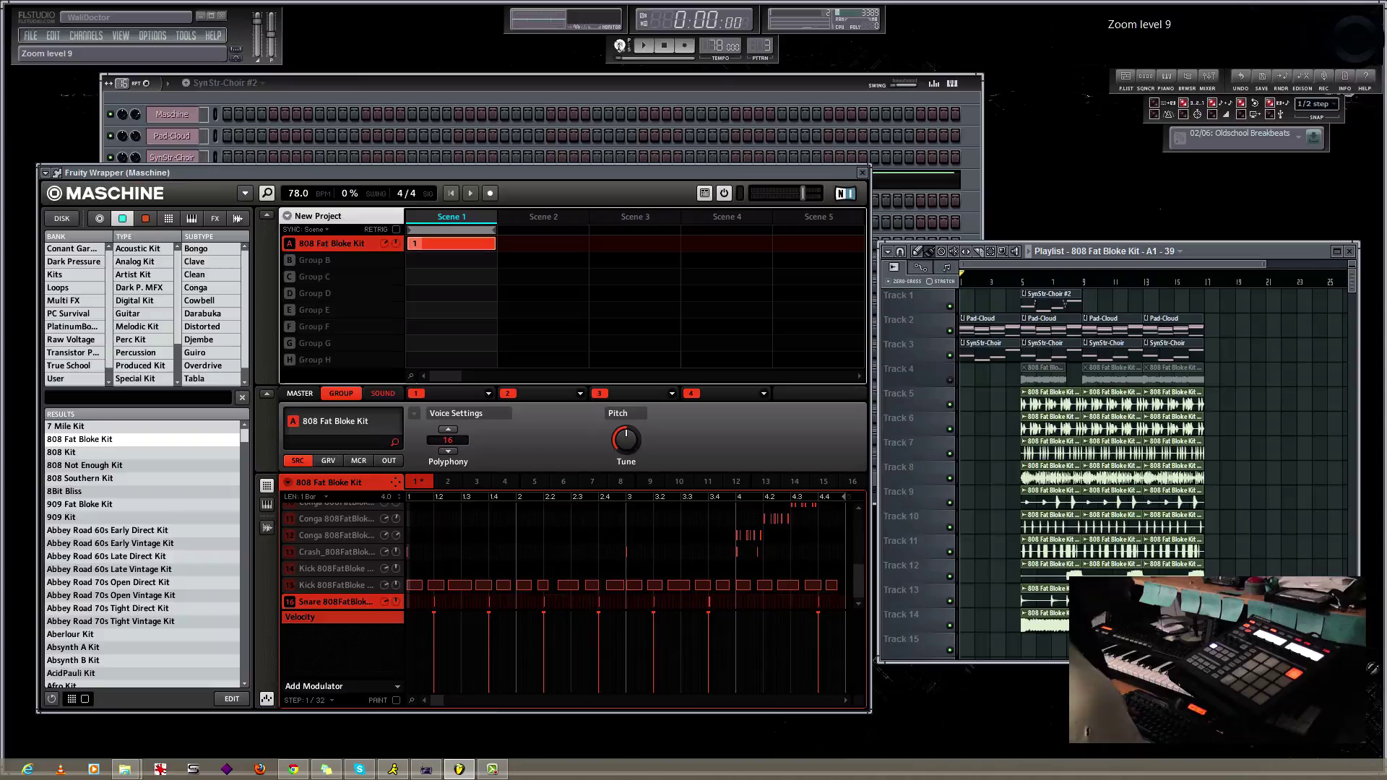